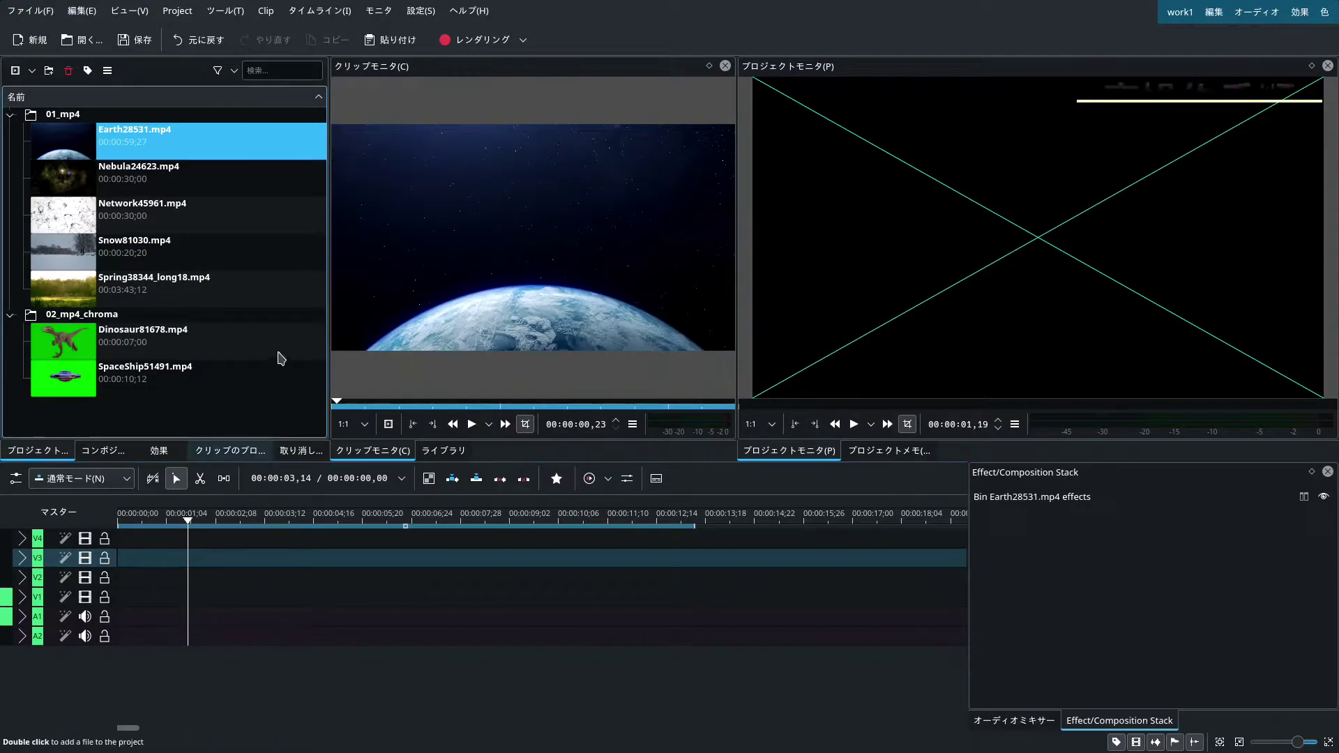
# Place Earth28531.mp4 on track V1 and Network45961.mp4 on track V2, starting slightly after it, playing the timeline to preview them.
pyautogui.moveTo(166, 146); pyautogui.dragTo(163, 600)
pyautogui.press('space')
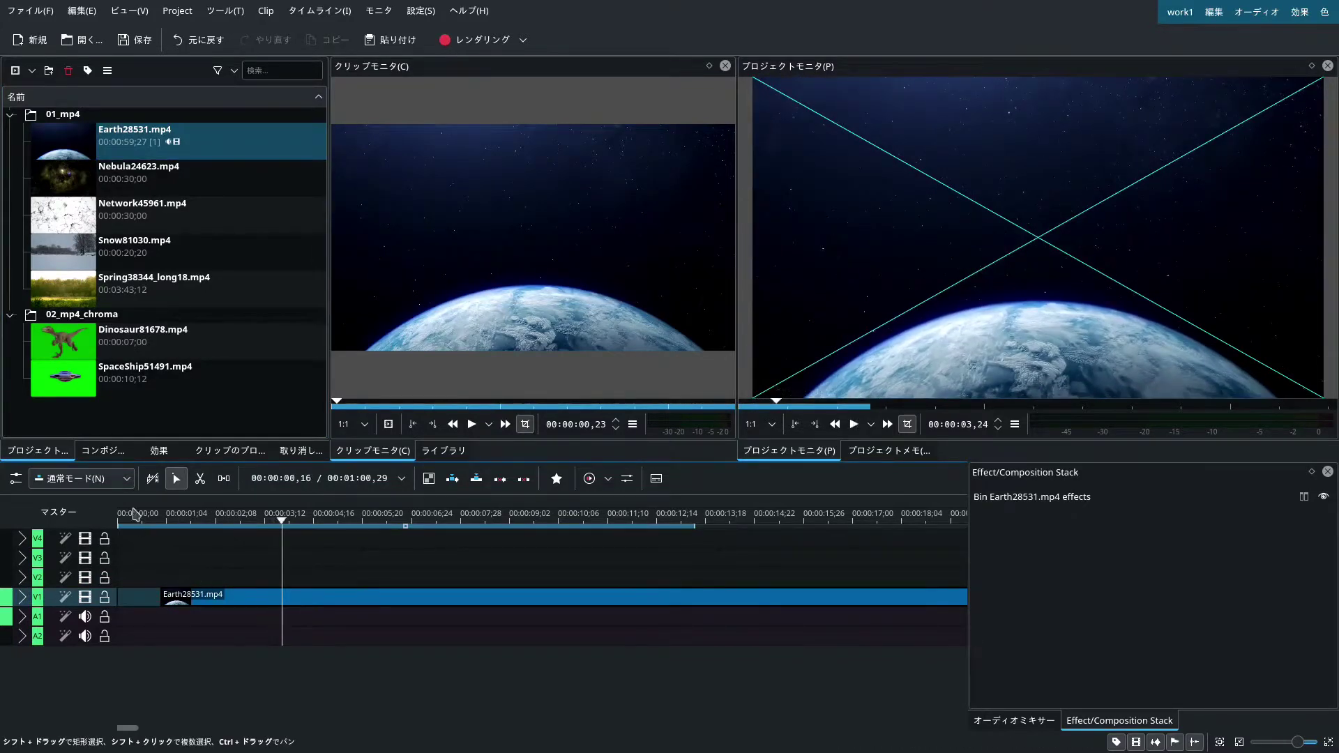
pyautogui.click(139, 219)
pyautogui.moveTo(139, 218); pyautogui.dragTo(183, 586)
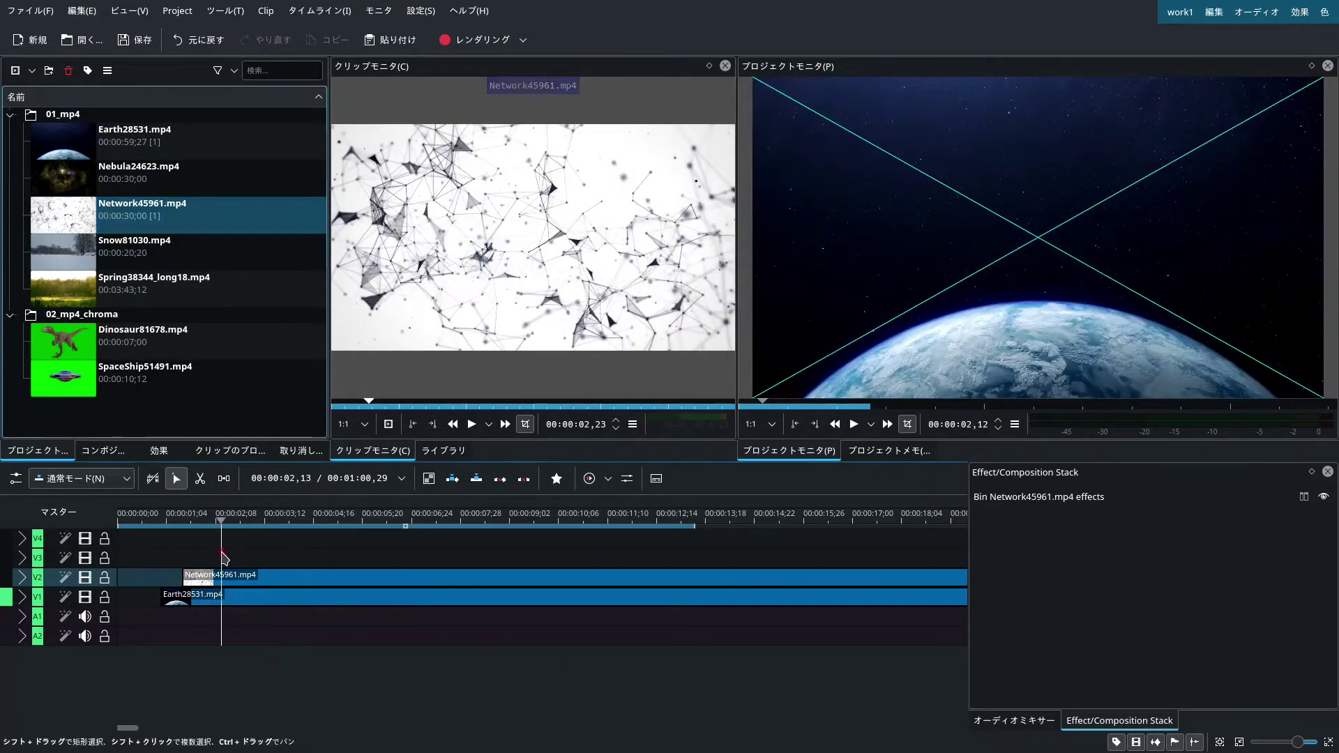
pyautogui.click(222, 553)
pyautogui.press('space')
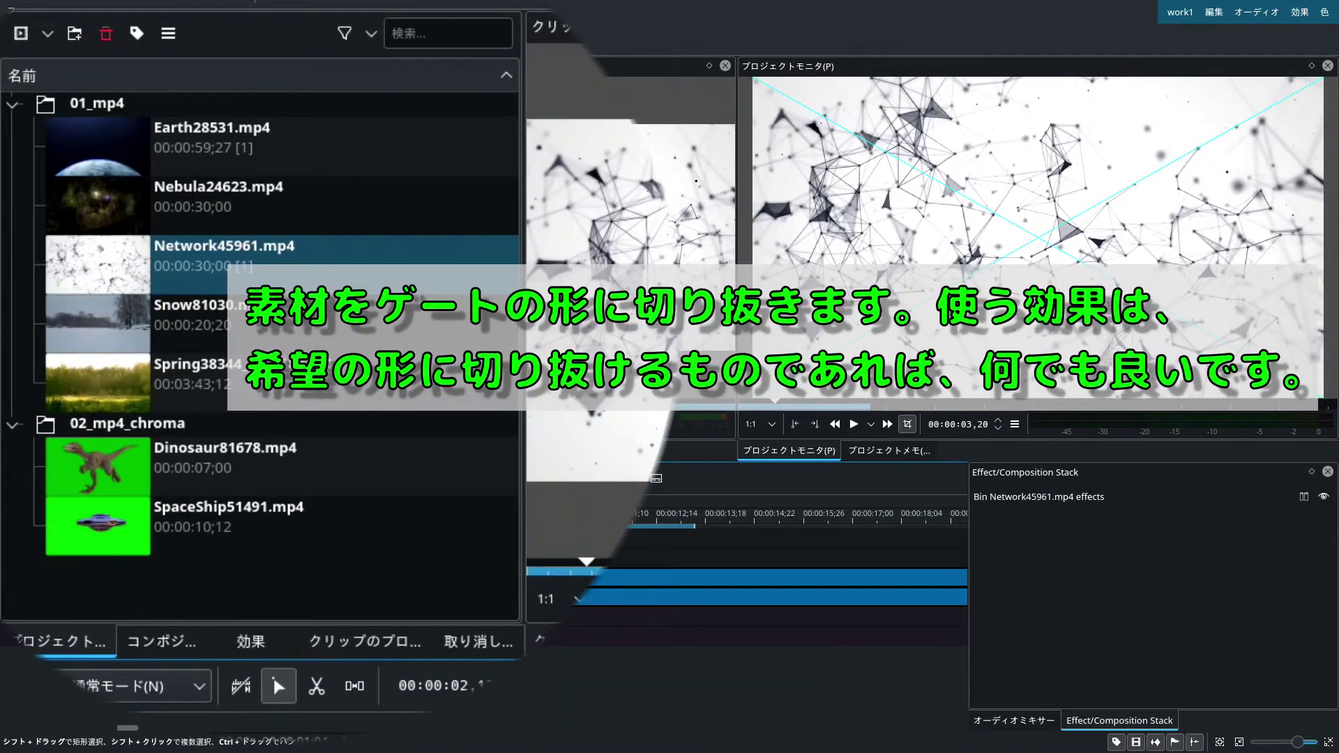
# Add the Alpha shapes (Mask) effect to the Network45961.mp4 clip on track V2.
pyautogui.click(252, 642)
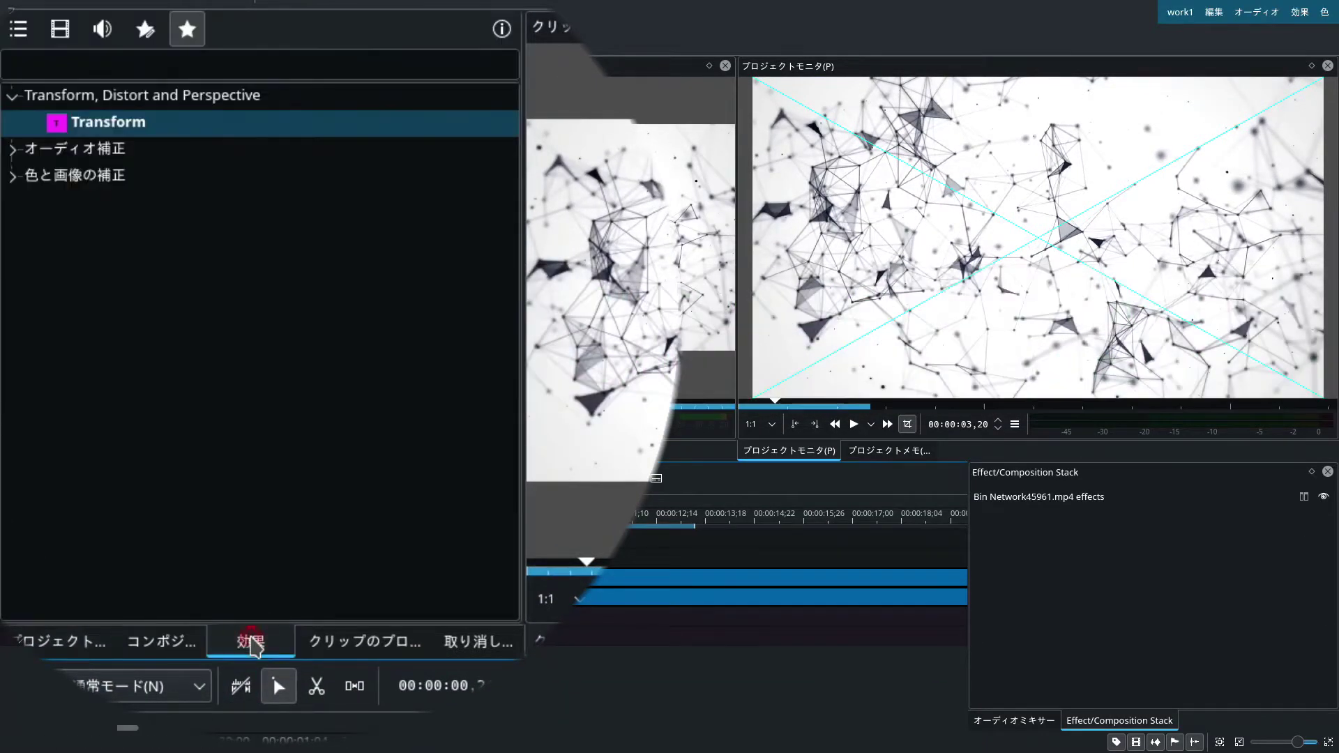
pyautogui.click(32, 39)
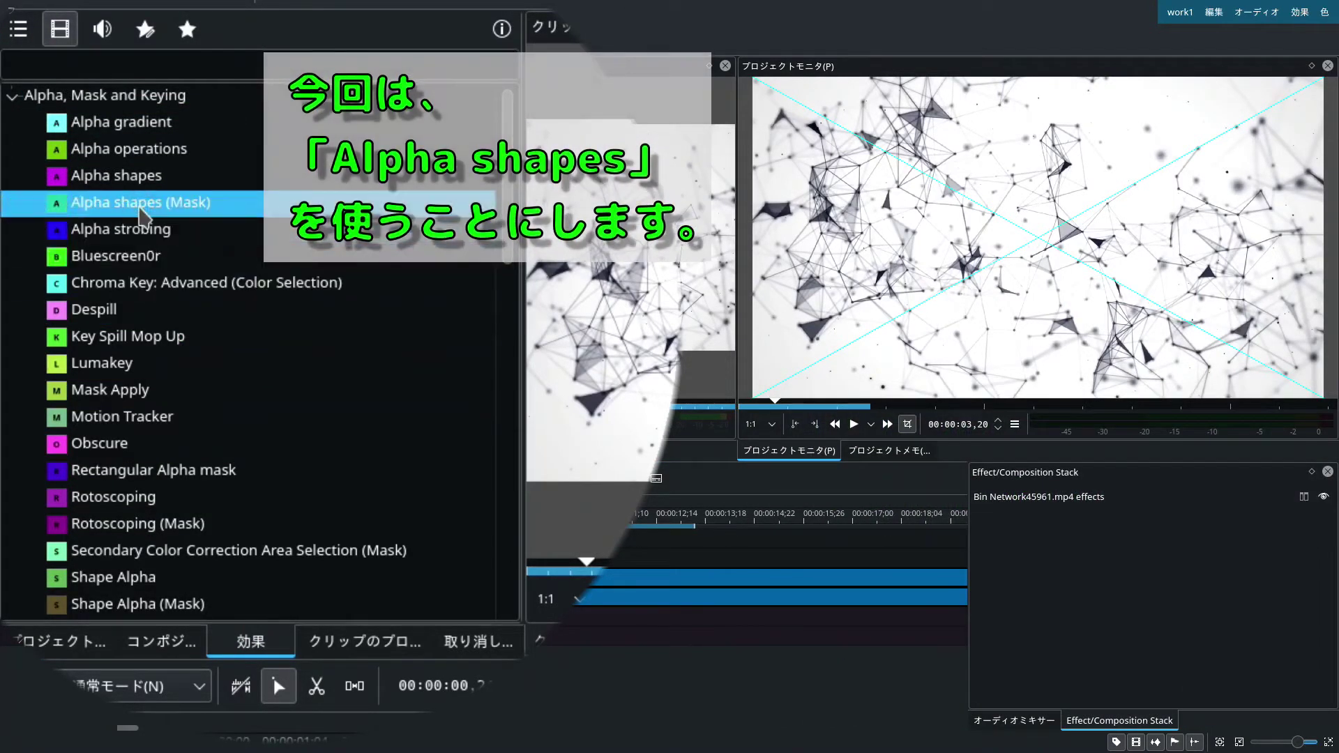
pyautogui.moveTo(189, 241); pyautogui.dragTo(269, 579)
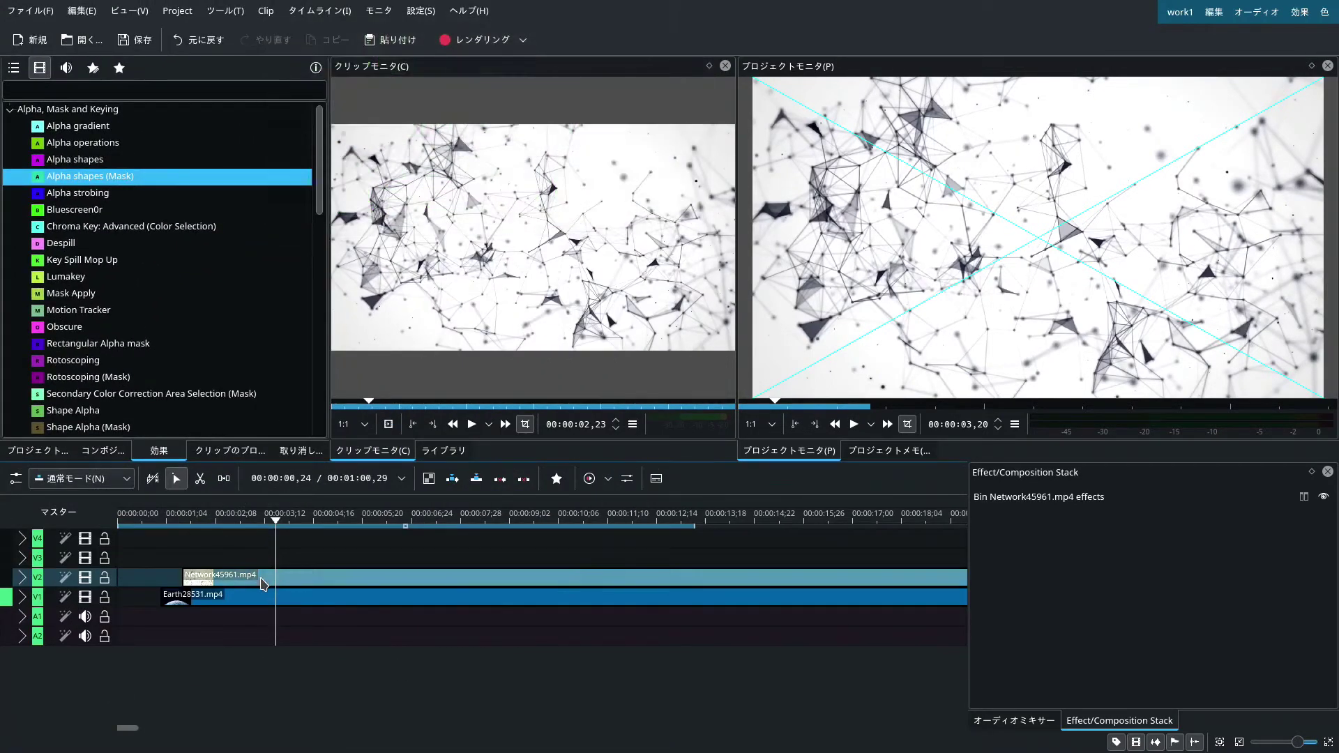
pyautogui.click(477, 588)
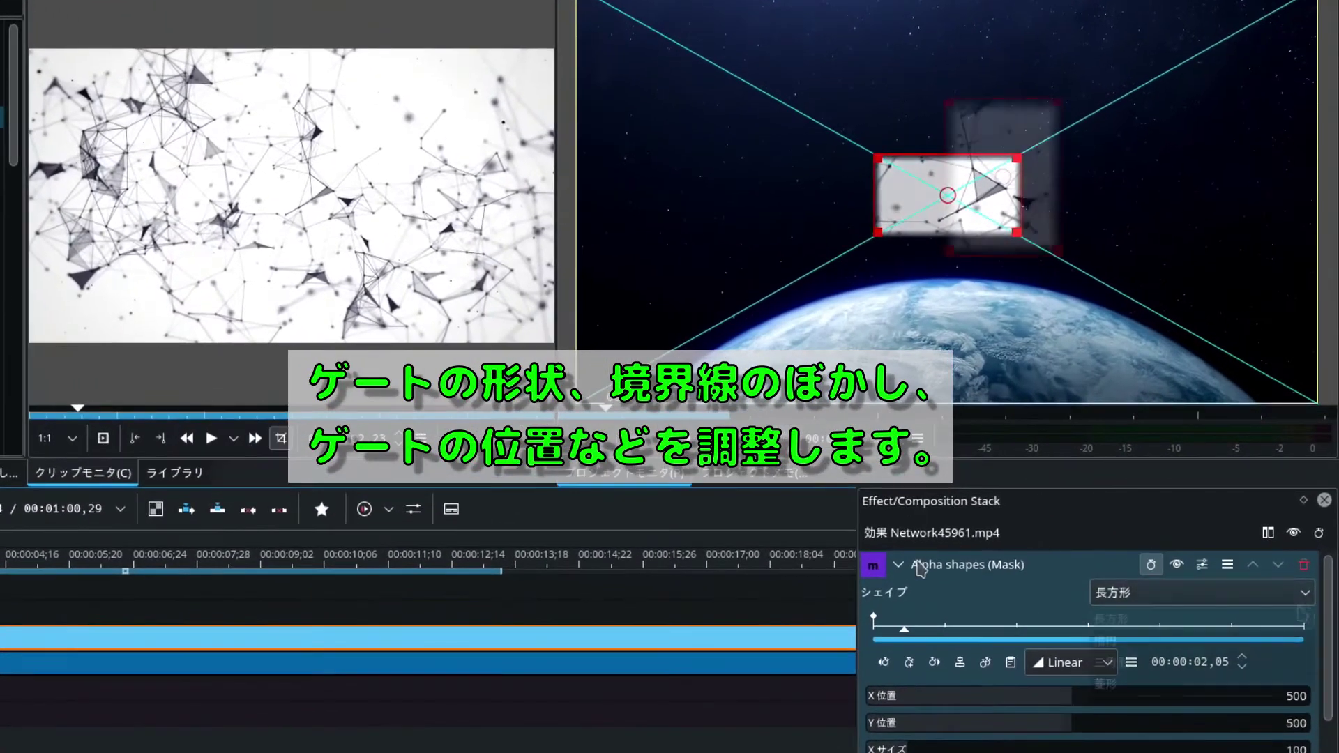
# Set the mask shape to 楕円 as a narrow upright gate at X 866, Y 424 with X size 48, and soften its edge.
pyautogui.click(1276, 640)
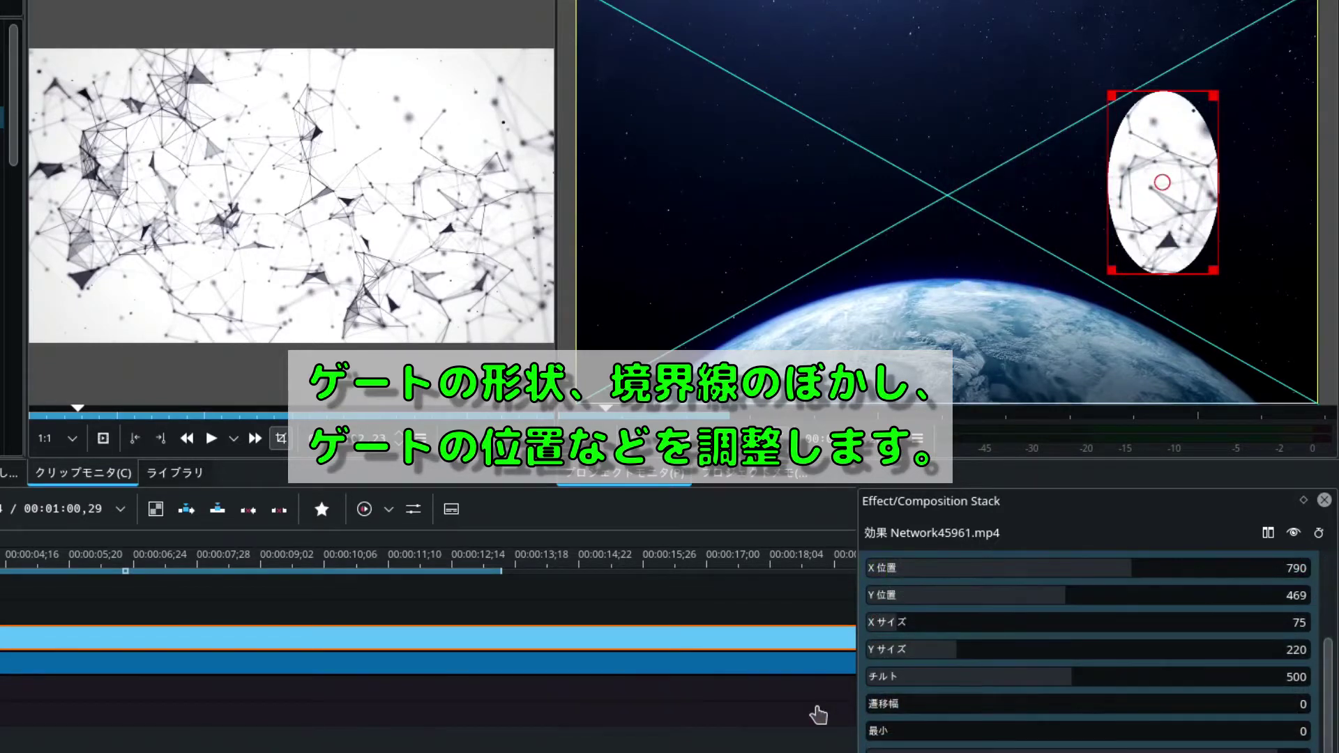
pyautogui.moveTo(905, 708); pyautogui.dragTo(931, 709)
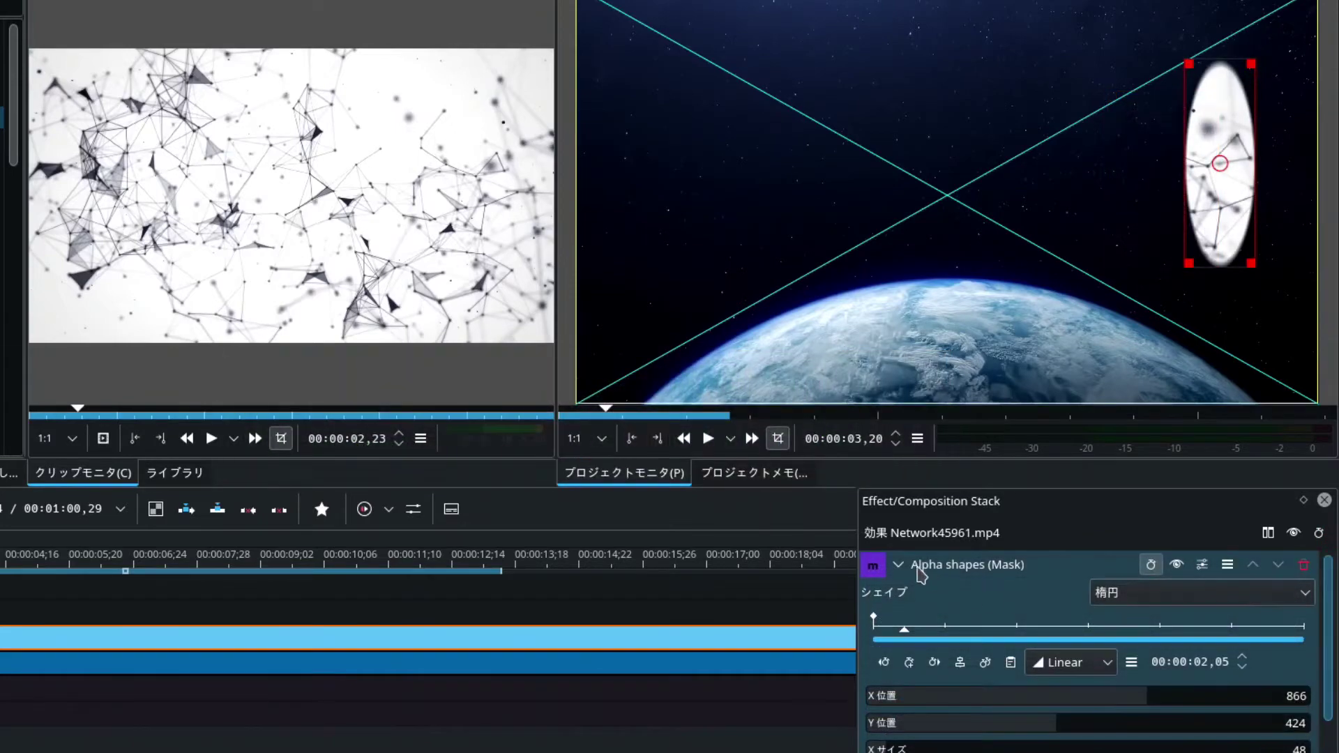
pyautogui.click(918, 569)
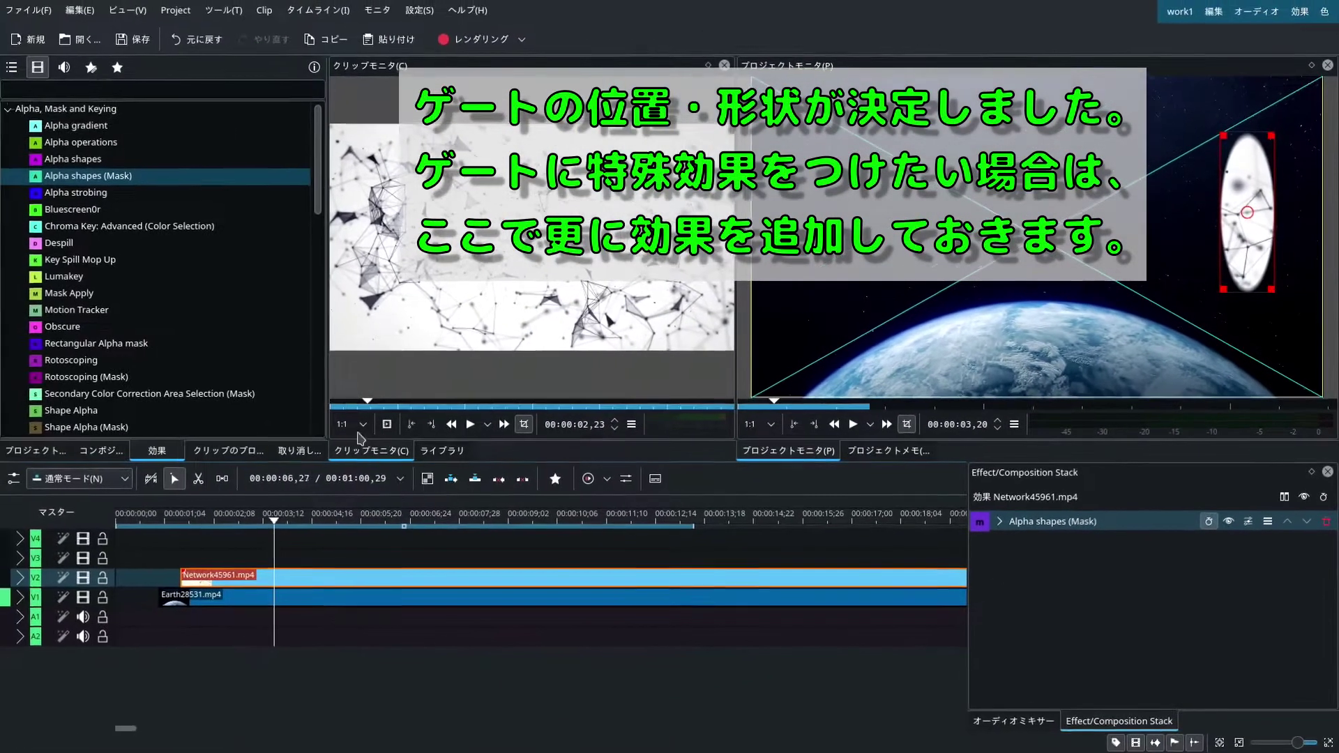
# Add a ボックス・ブラー effect to the Network45961.mp4 clip with 水平マルチプリケータ 6, 垂直マルチプリケータ 3 and ぼけ具合 8.
pyautogui.click(11, 109)
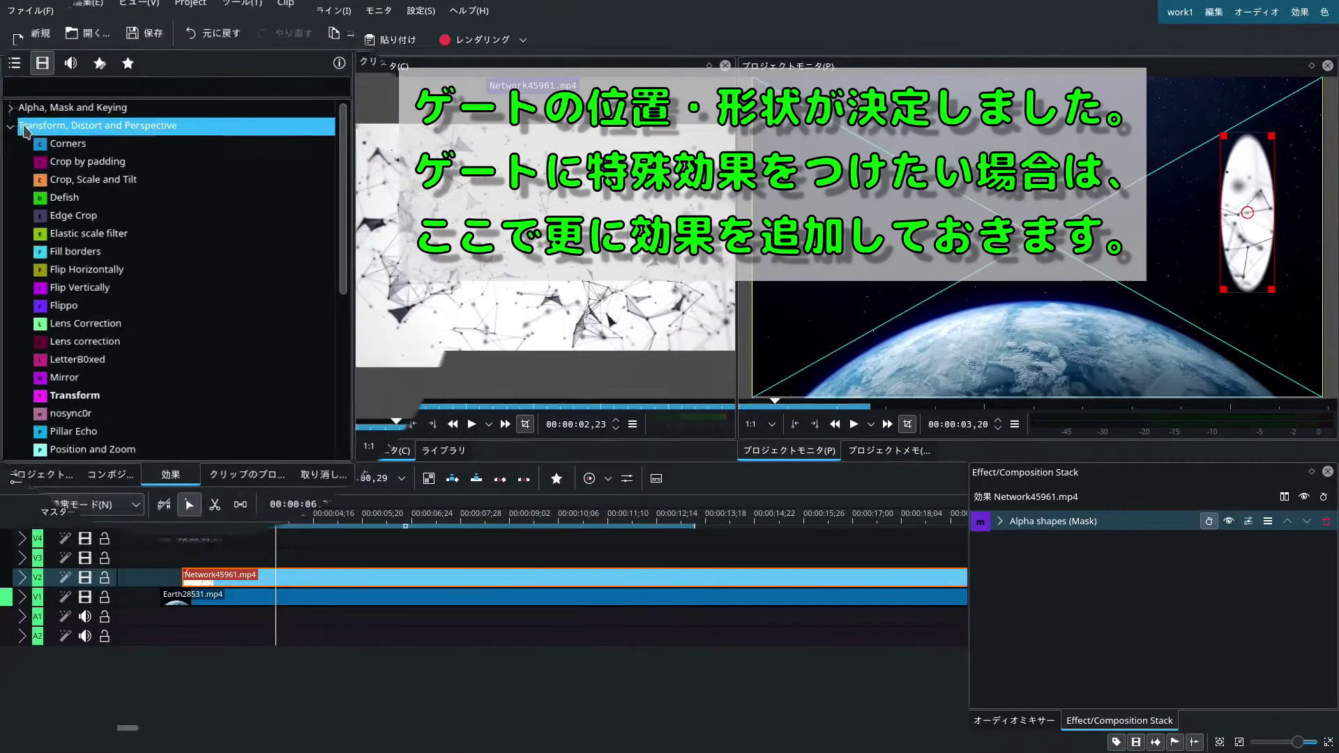
pyautogui.click(14, 124)
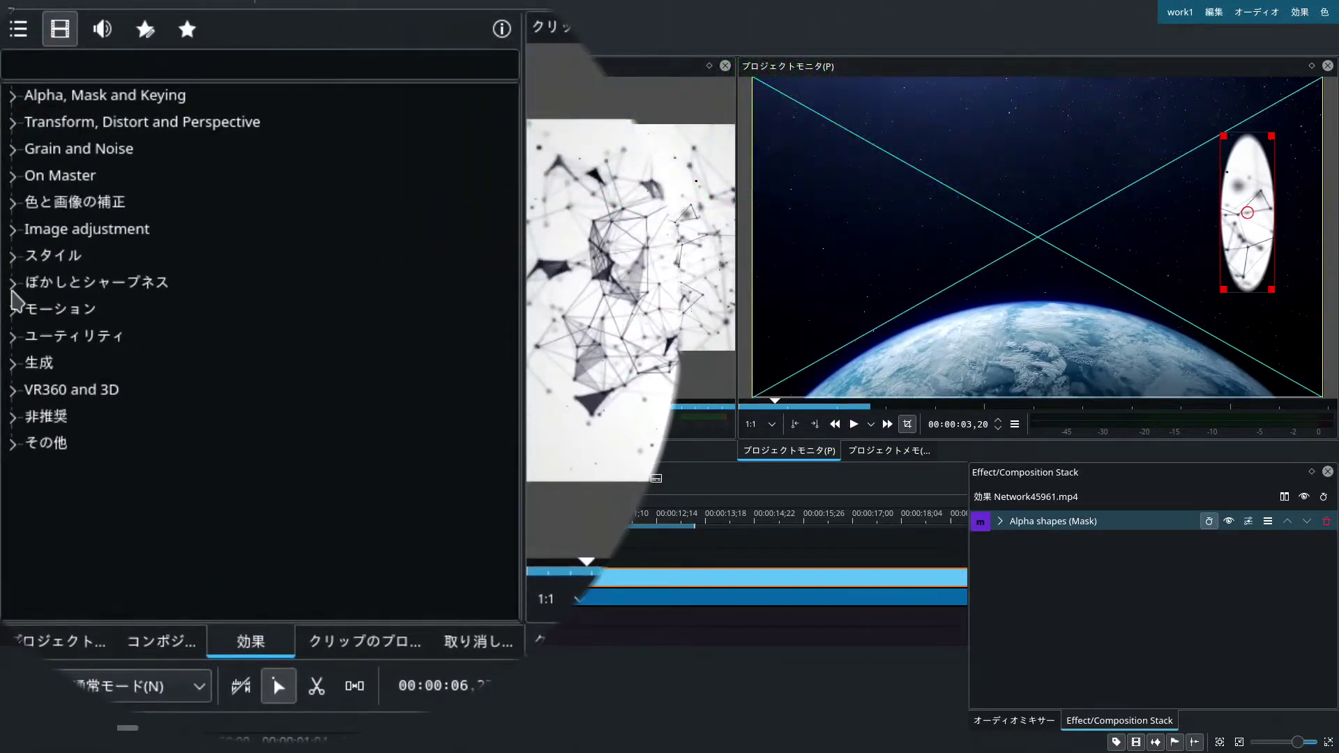
pyautogui.click(12, 283)
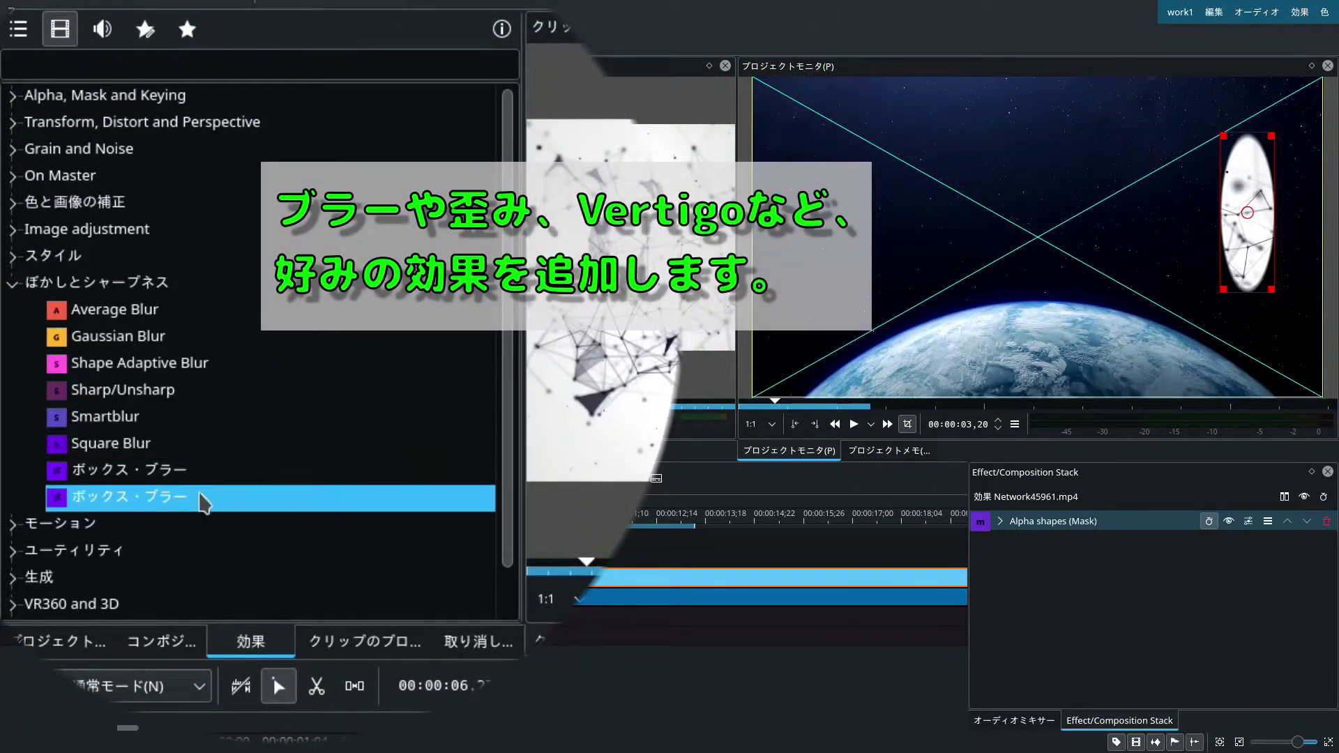
pyautogui.moveTo(133, 502); pyautogui.dragTo(321, 585)
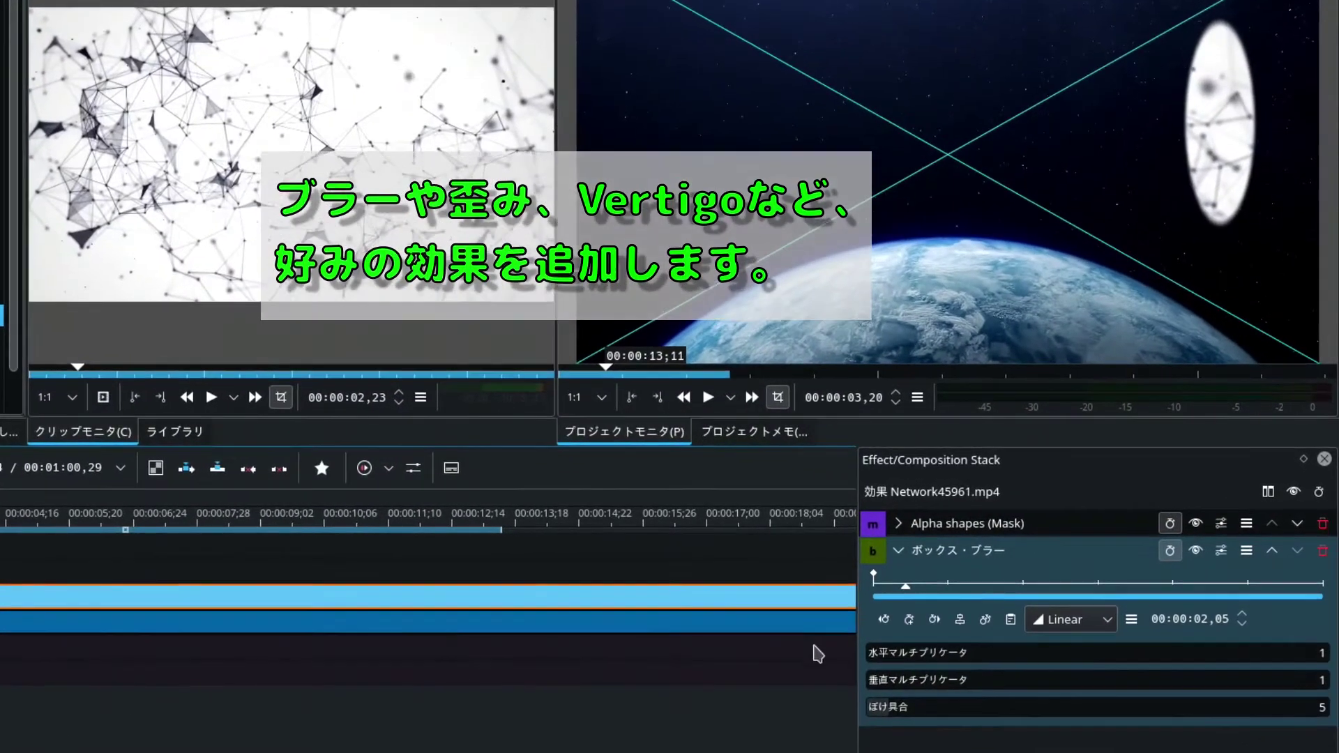
pyautogui.moveTo(872, 653); pyautogui.dragTo(901, 709)
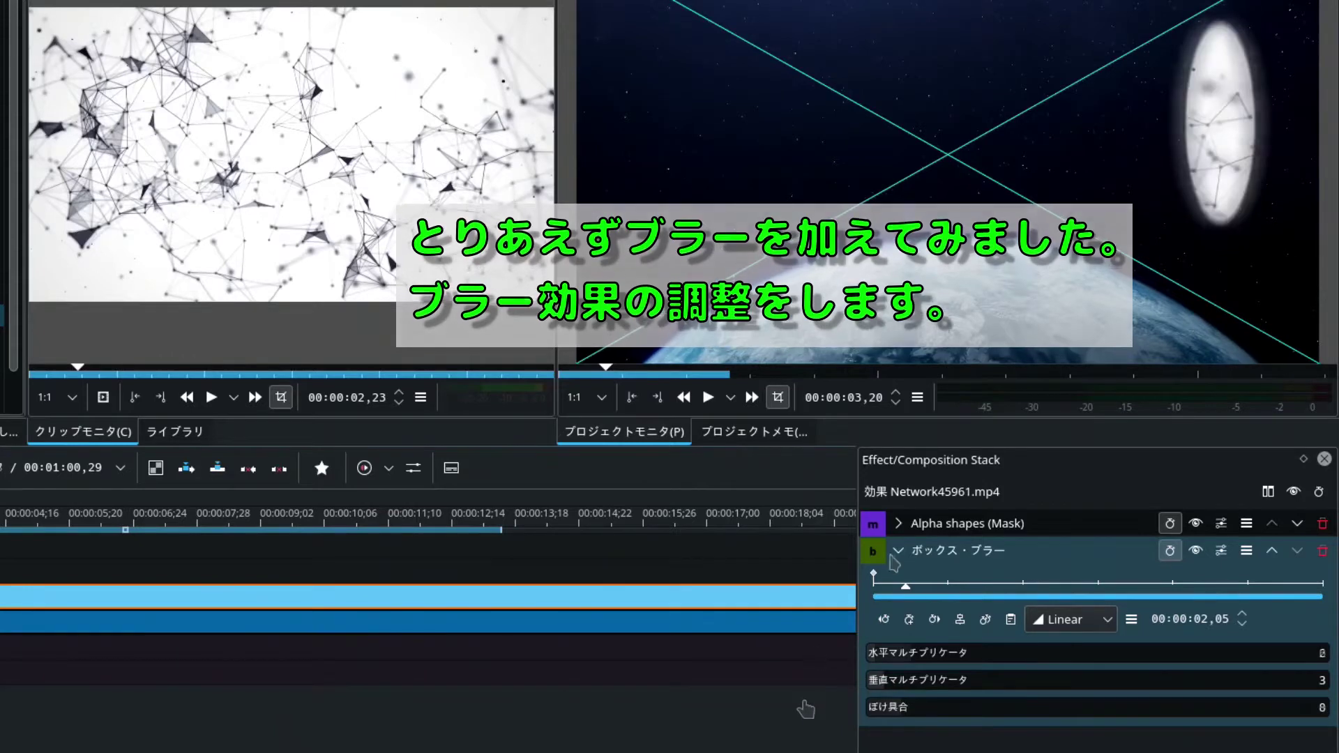
pyautogui.click(903, 551)
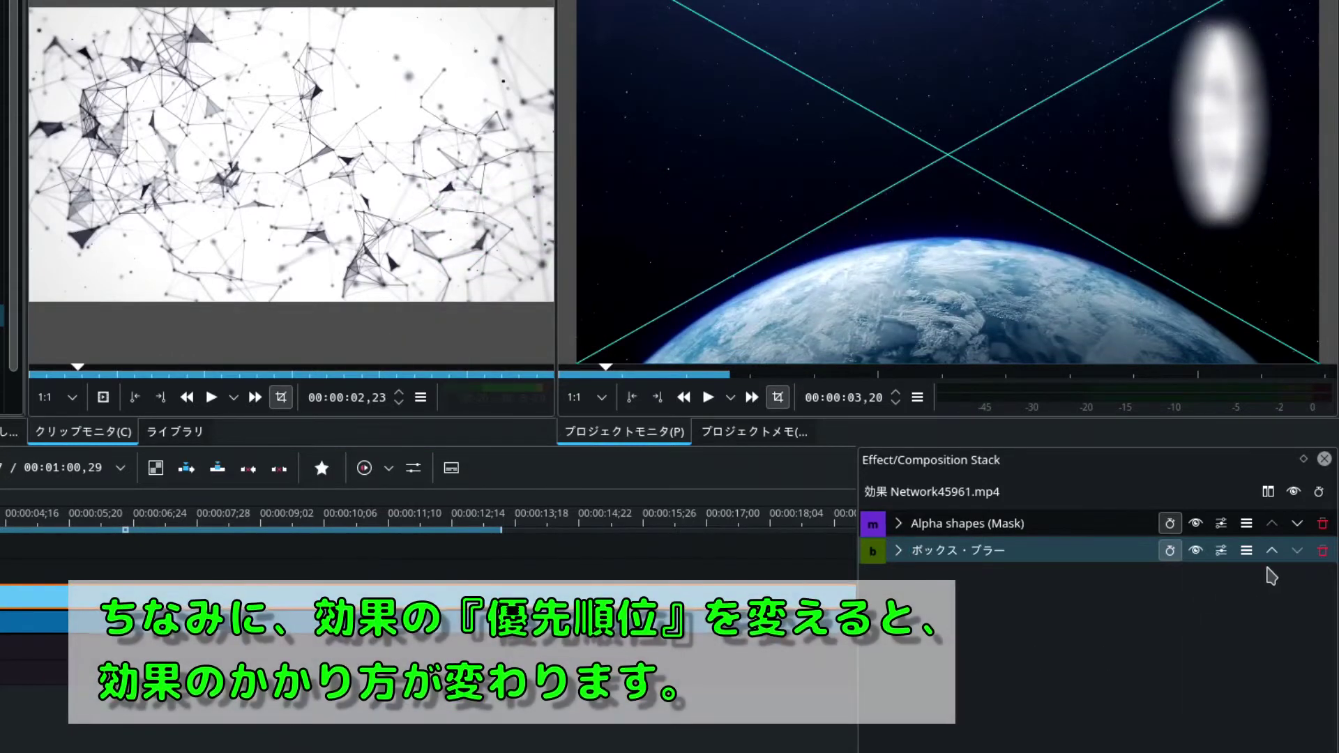
# Move ボックス・ブラー above Alpha shapes (Mask) in the effect order and set its 水平マルチプリケータ to 9.
pyautogui.click(1273, 552)
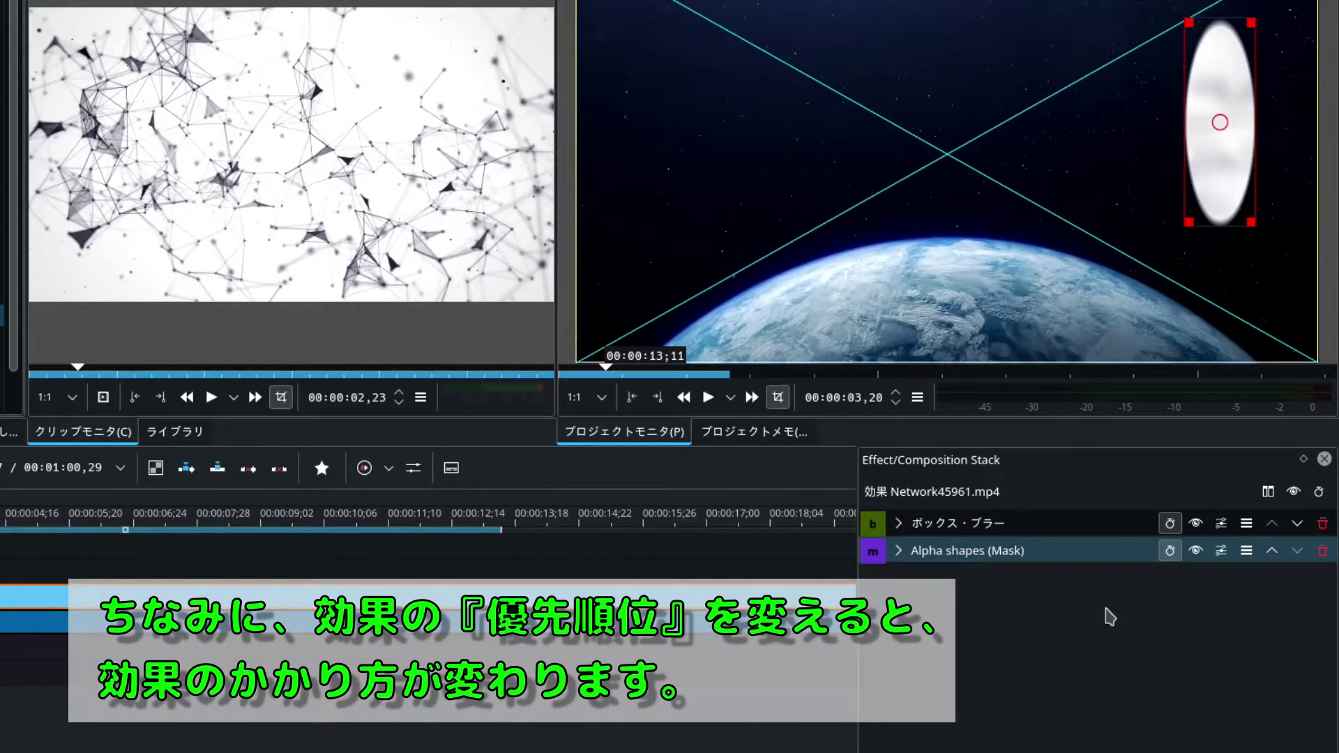
pyautogui.click(899, 524)
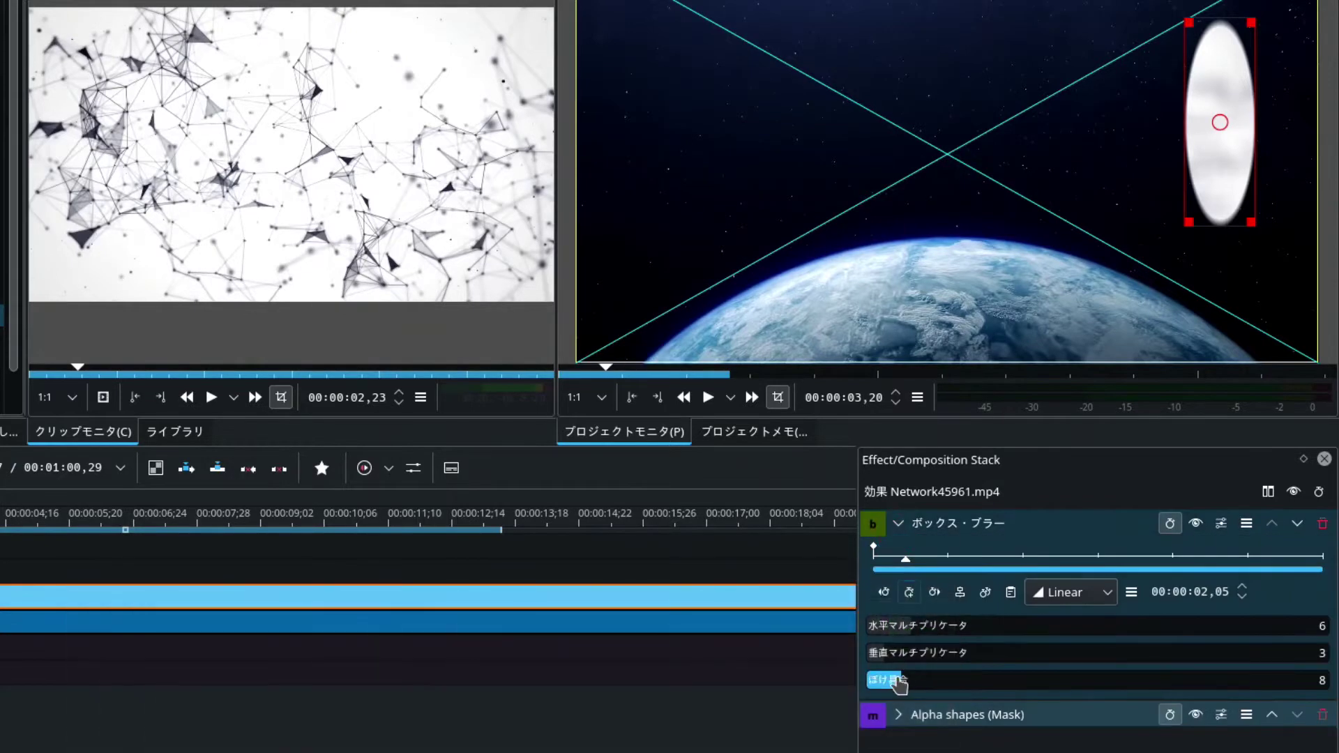
pyautogui.moveTo(904, 635); pyautogui.dragTo(940, 636)
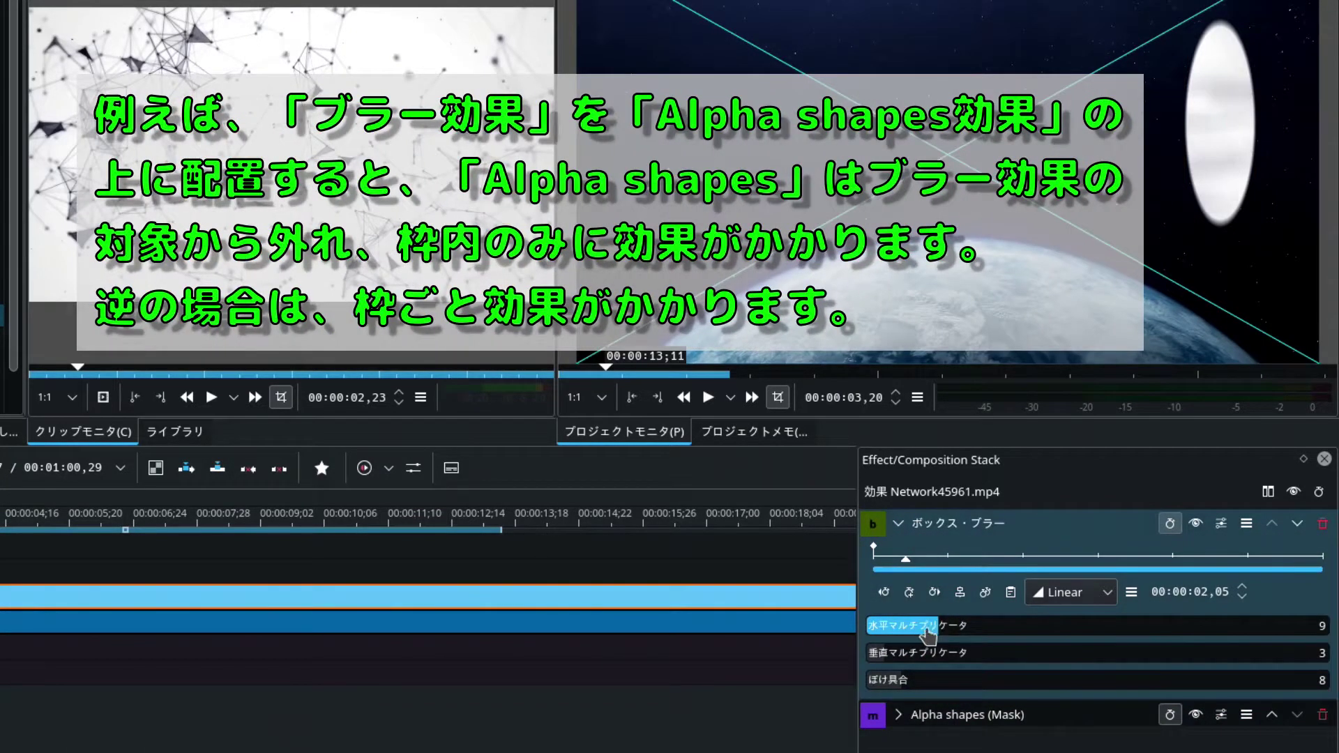
pyautogui.click(899, 524)
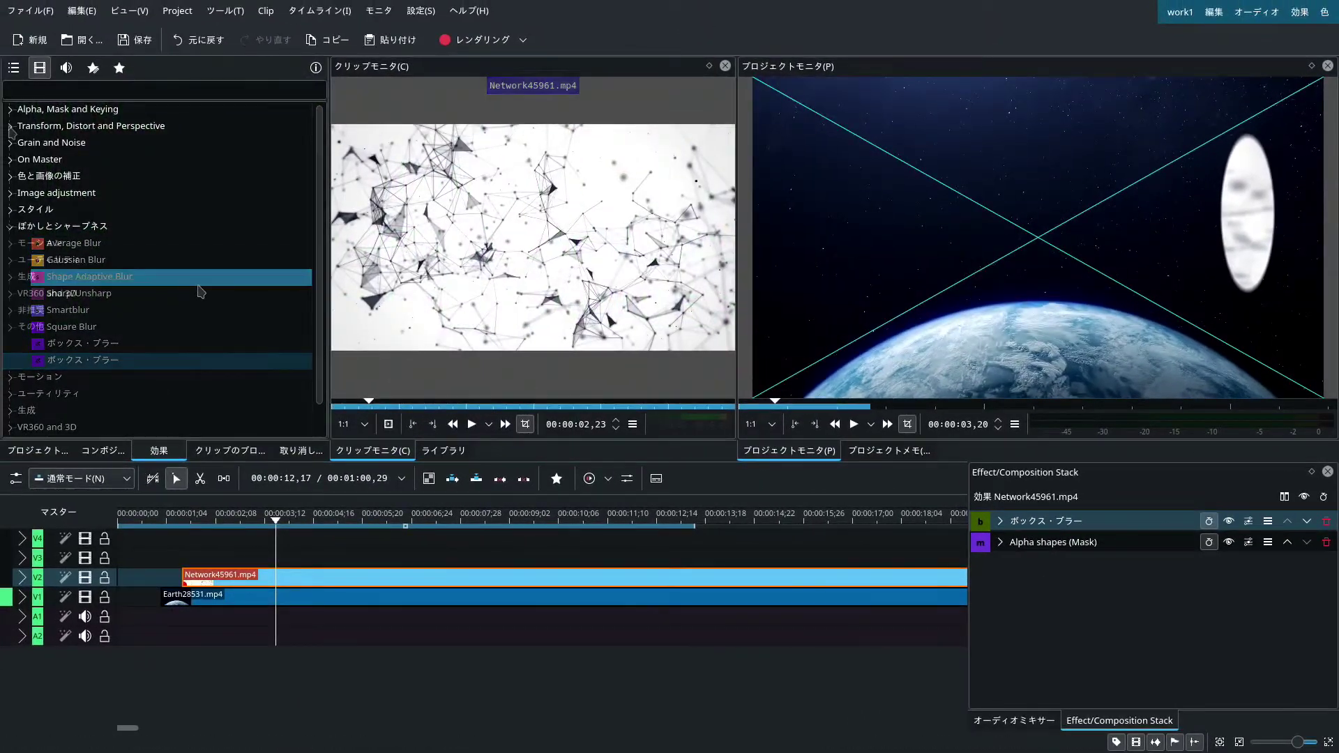
# Add the ゆがみ effect to the Network45961.mp4 clip, set its 振幅 to -87 and adjust its 周波数.
pyautogui.click(91, 126)
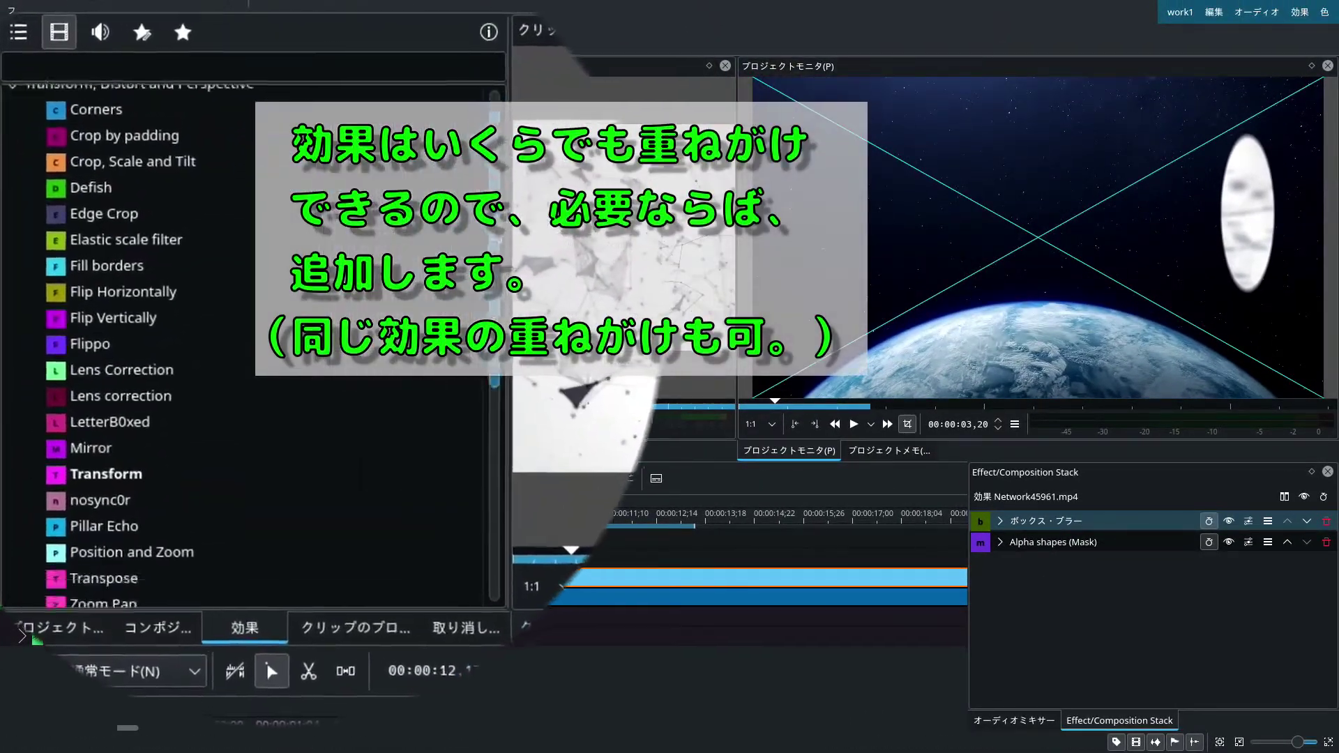
pyautogui.scroll(-3, 105, 418)
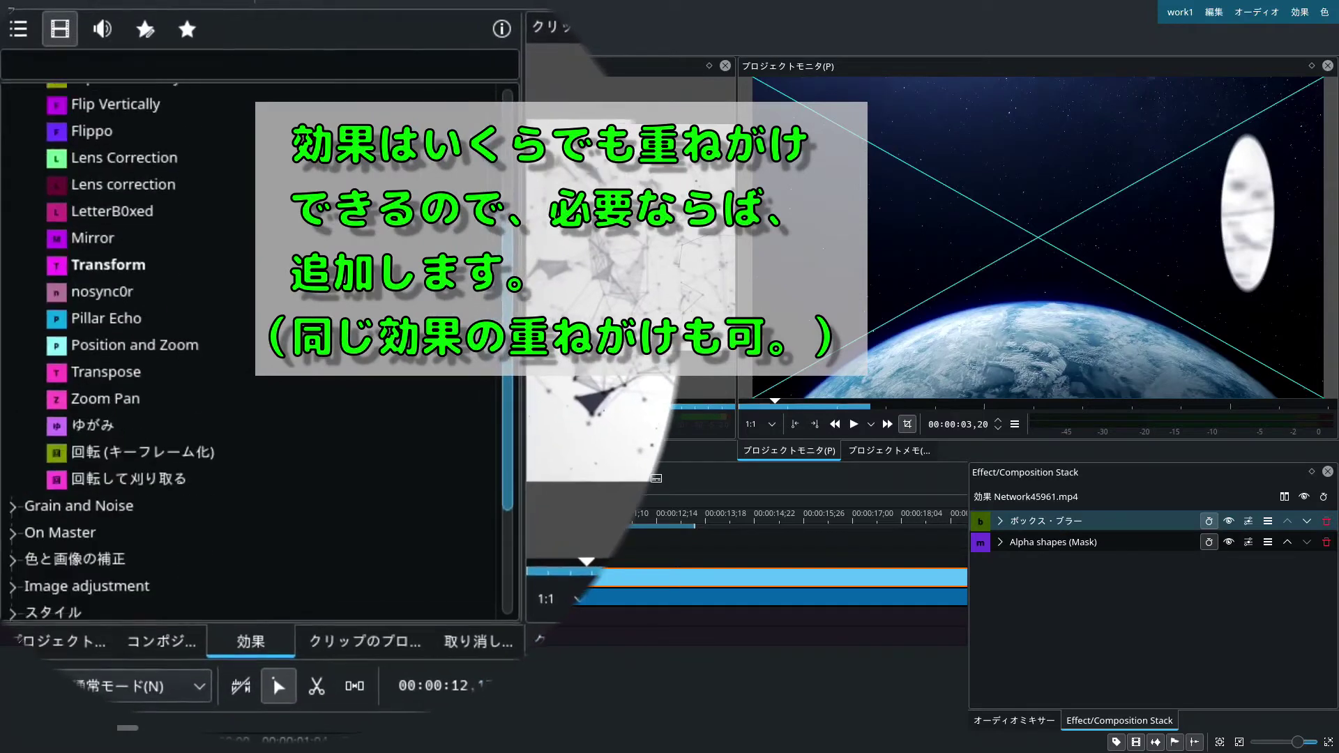
pyautogui.moveTo(101, 399); pyautogui.dragTo(356, 583)
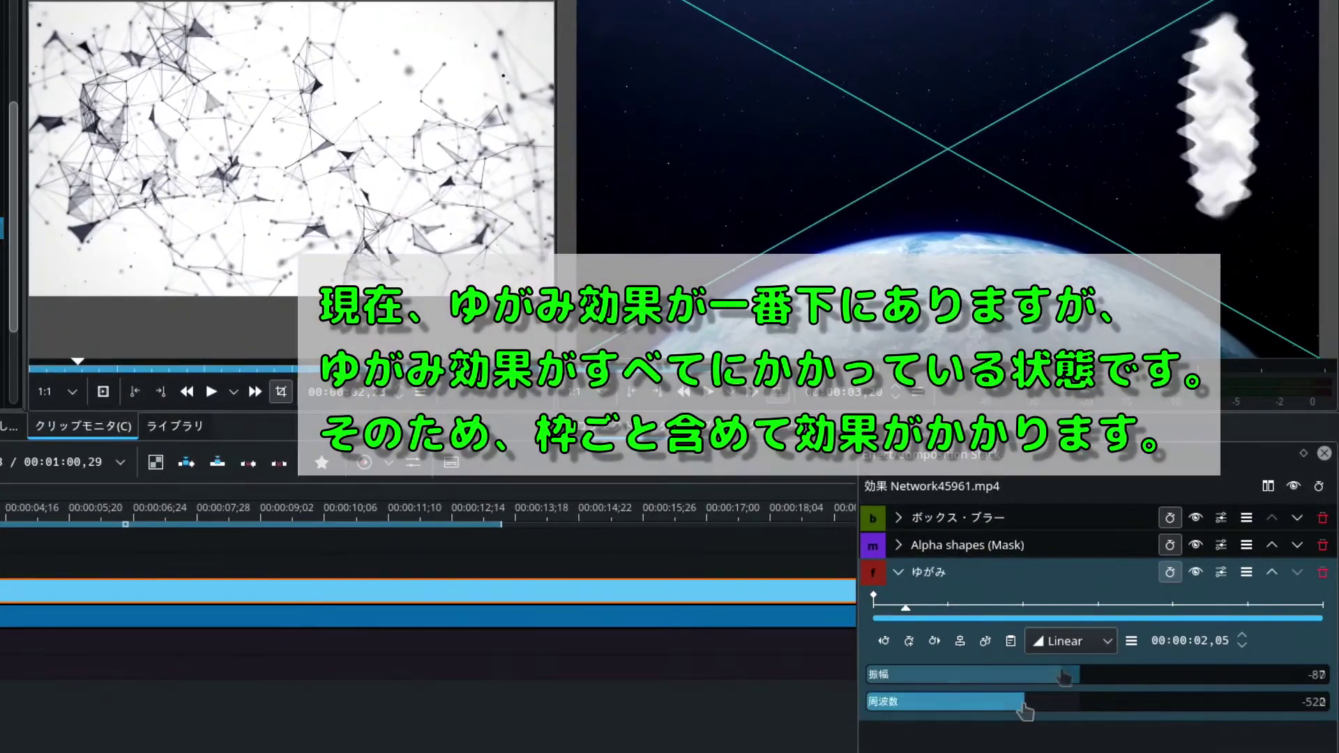
pyautogui.moveTo(1023, 707); pyautogui.dragTo(1017, 706)
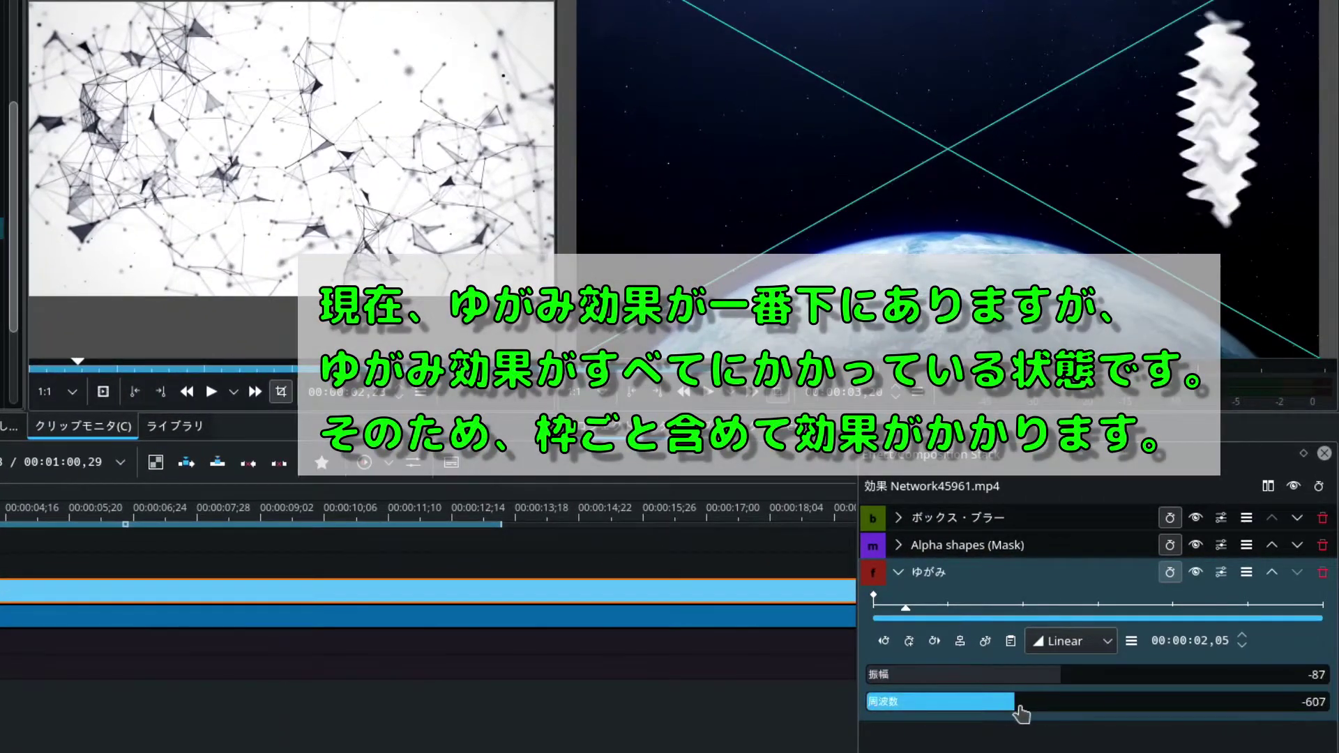
pyautogui.click(899, 572)
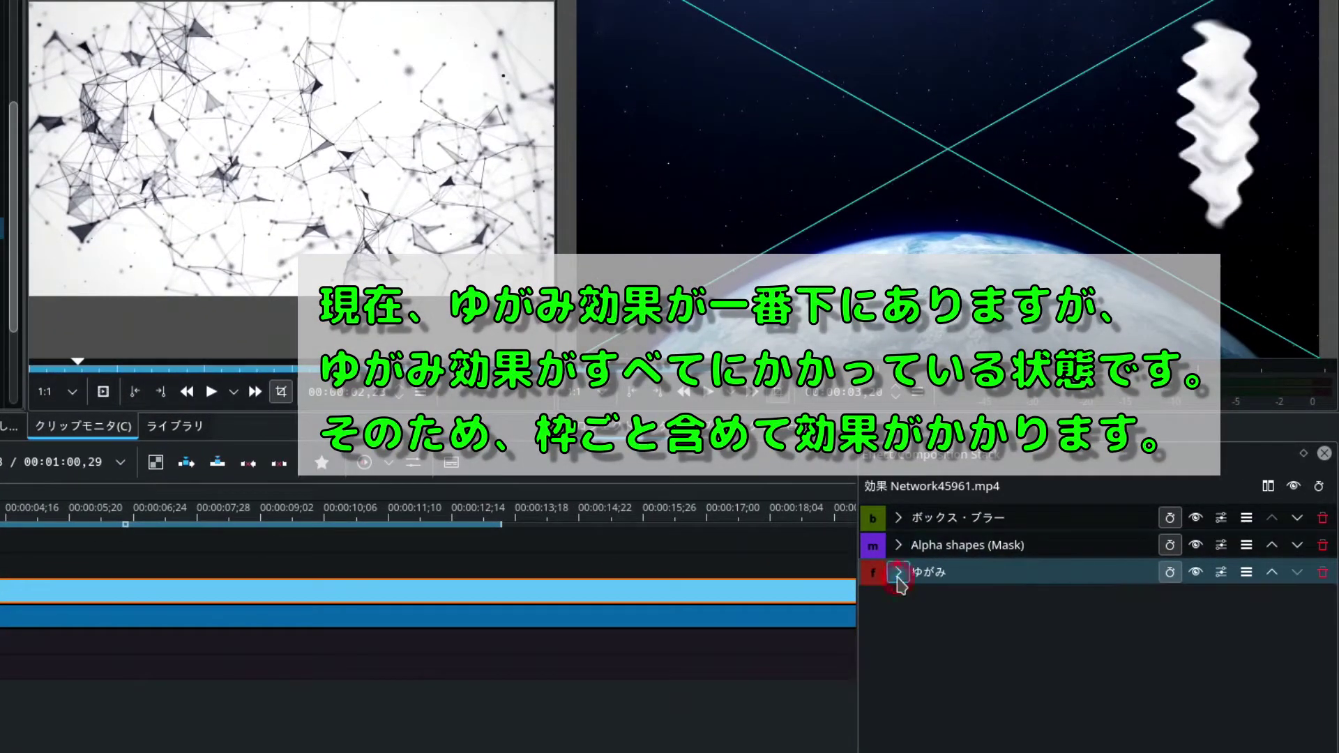
# Move ゆがみ above Alpha shapes (Mask) in the effect order and lower its 周波数.
pyautogui.click(1273, 573)
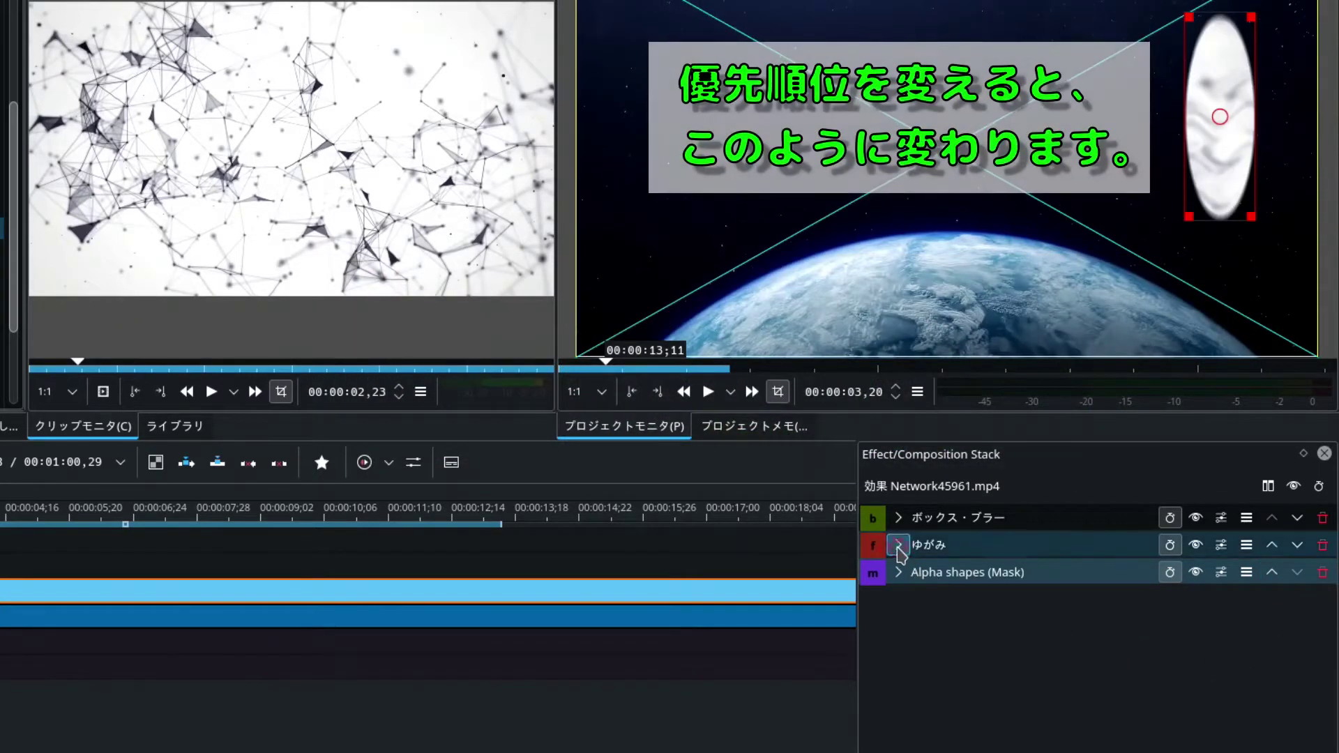
pyautogui.click(898, 545)
pyautogui.moveTo(1010, 671)
pyautogui.mouseDown()
pyautogui.moveTo(1025, 680)
pyautogui.moveTo(990, 687)
pyautogui.mouseUp()
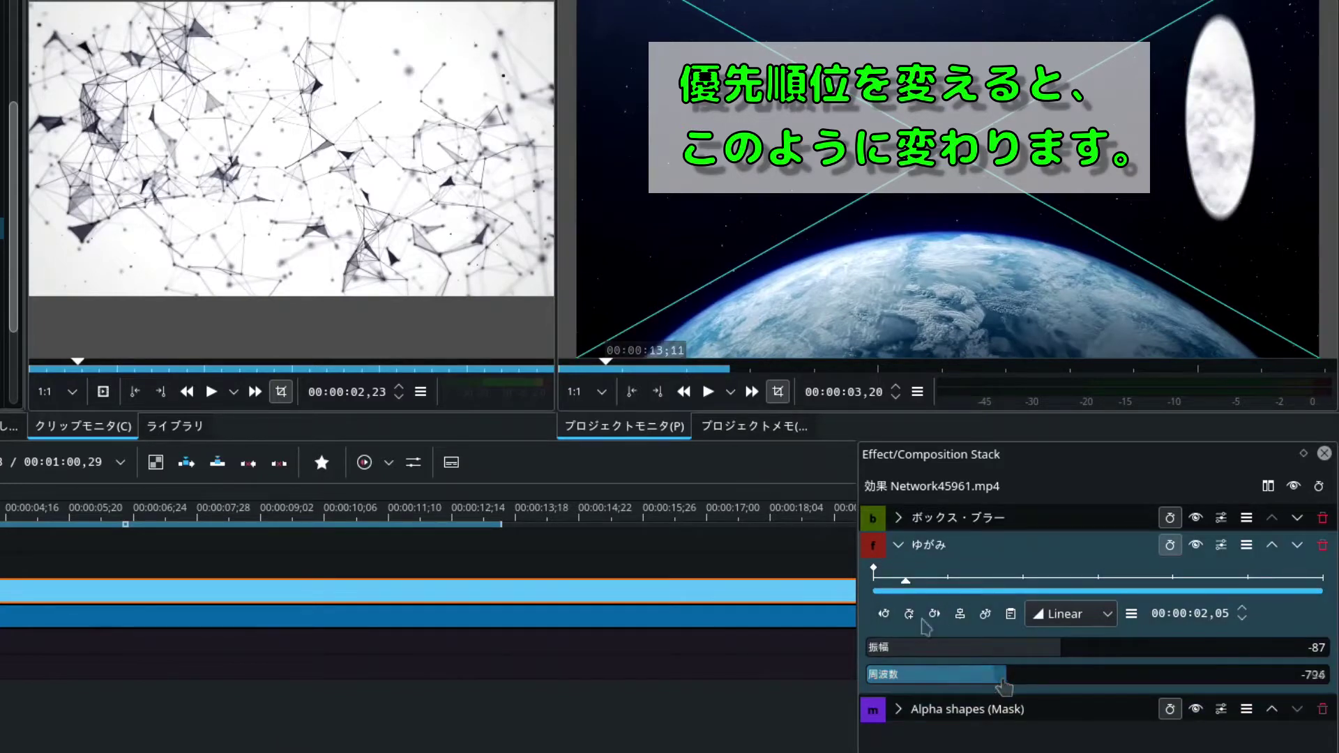
pyautogui.click(905, 547)
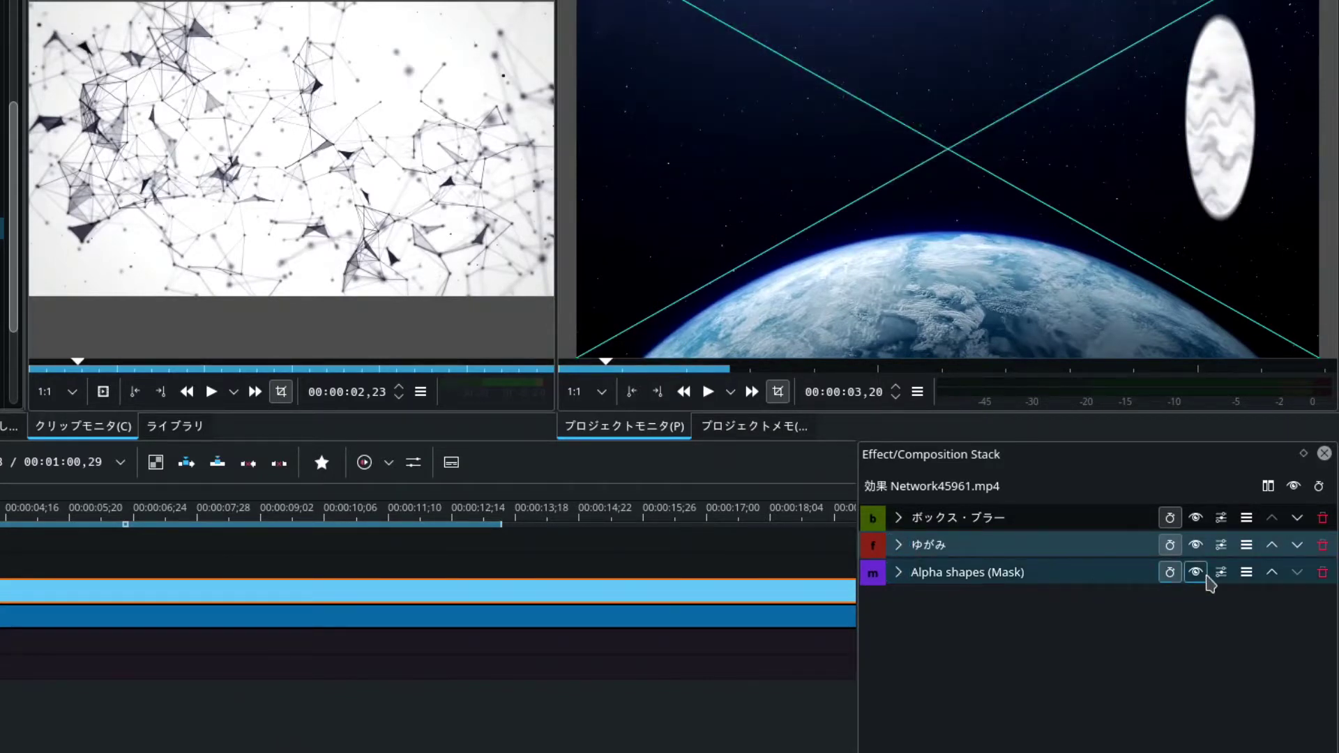
# Move ゆがみ back below Alpha shapes (Mask) and set its 振幅 to -28.
pyautogui.click(1296, 546)
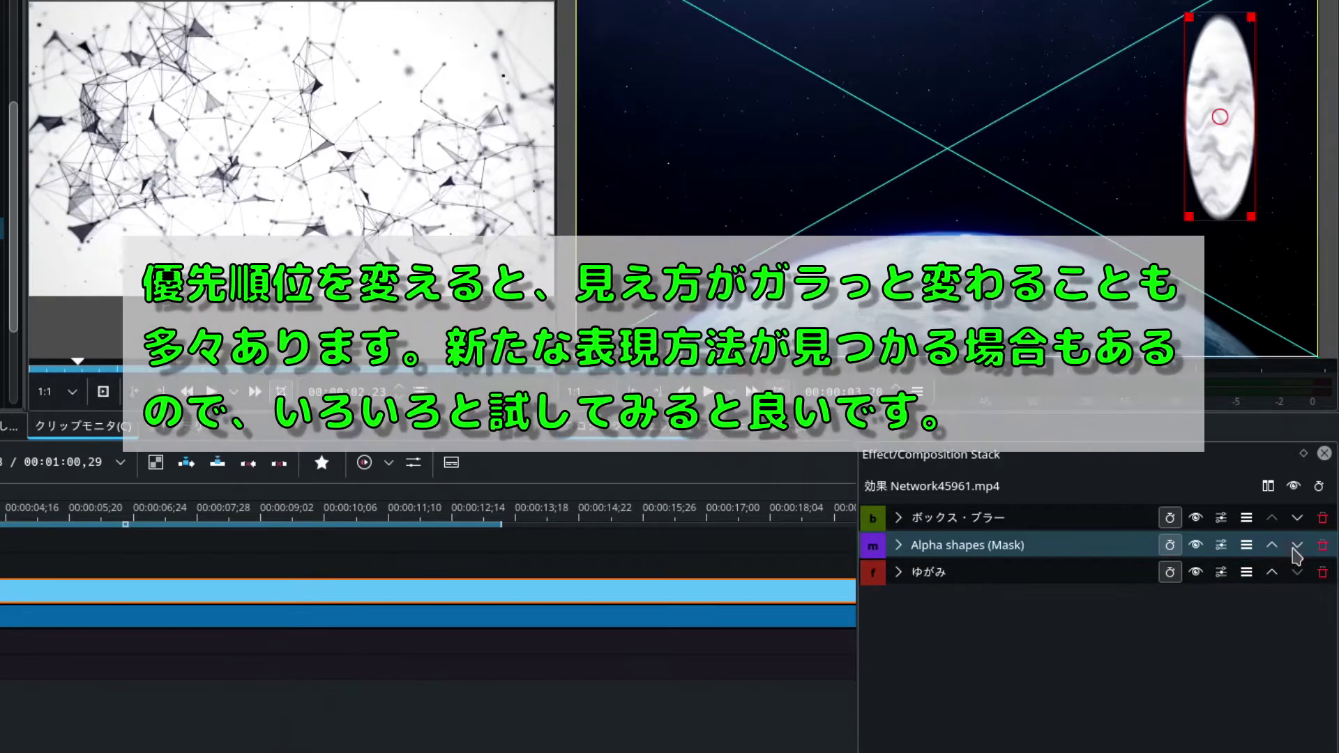
pyautogui.click(898, 546)
pyautogui.scroll(-3, 1299, 605)
pyautogui.moveTo(897, 652); pyautogui.dragTo(861, 655)
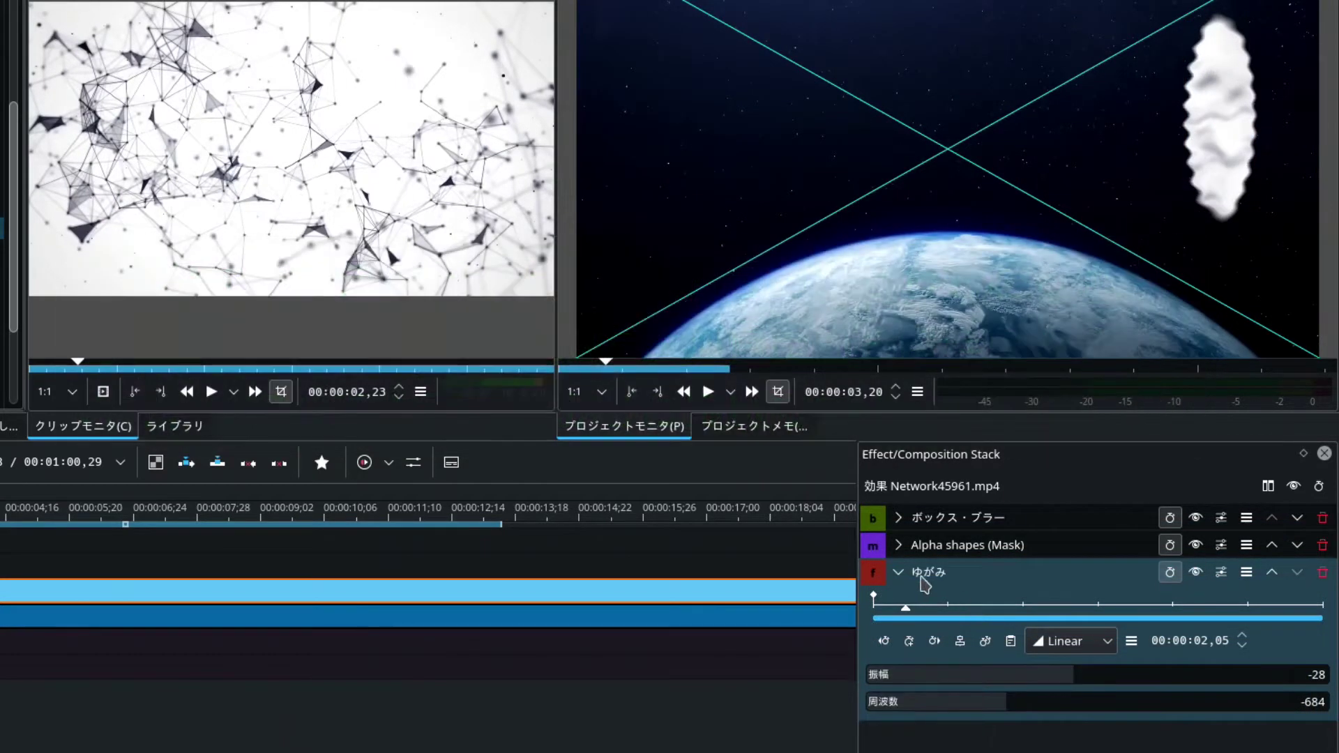
# Delete the ゆがみ effect from the Network45961.mp4 clip.
pyautogui.click(899, 576)
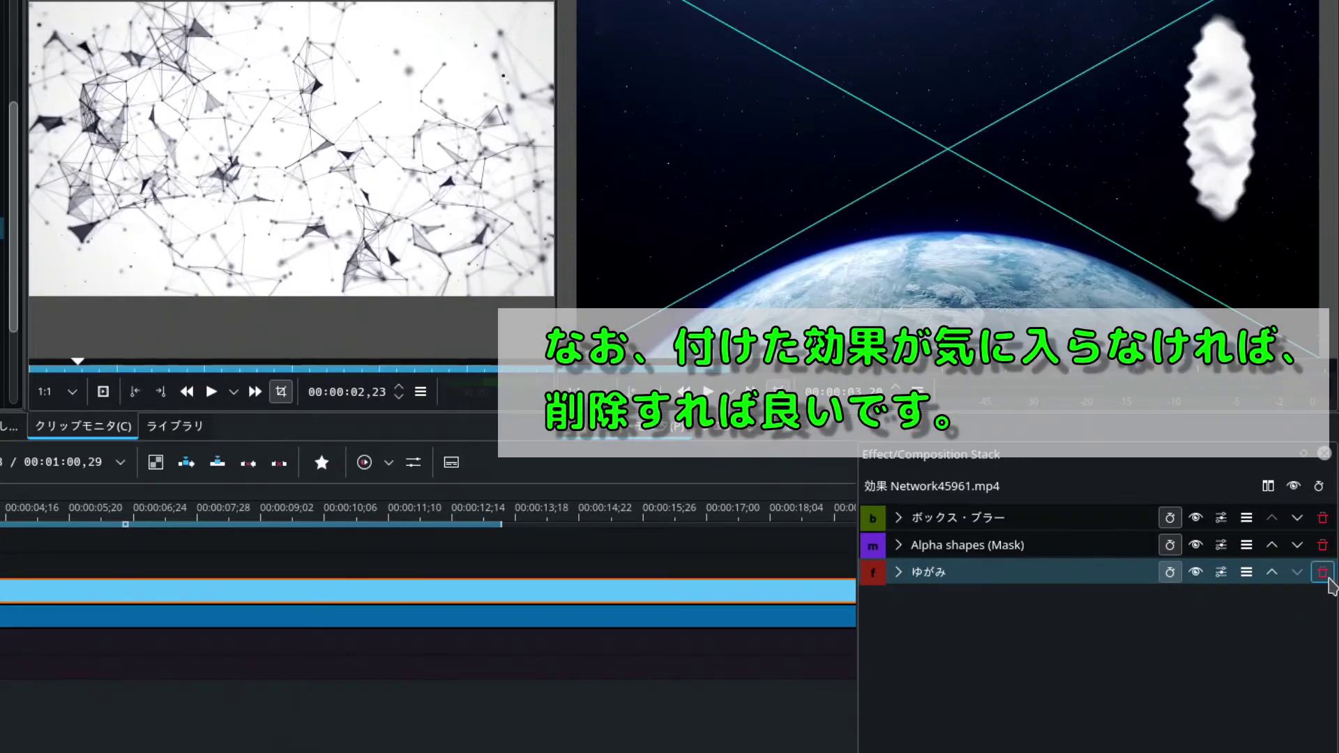
pyautogui.click(1323, 573)
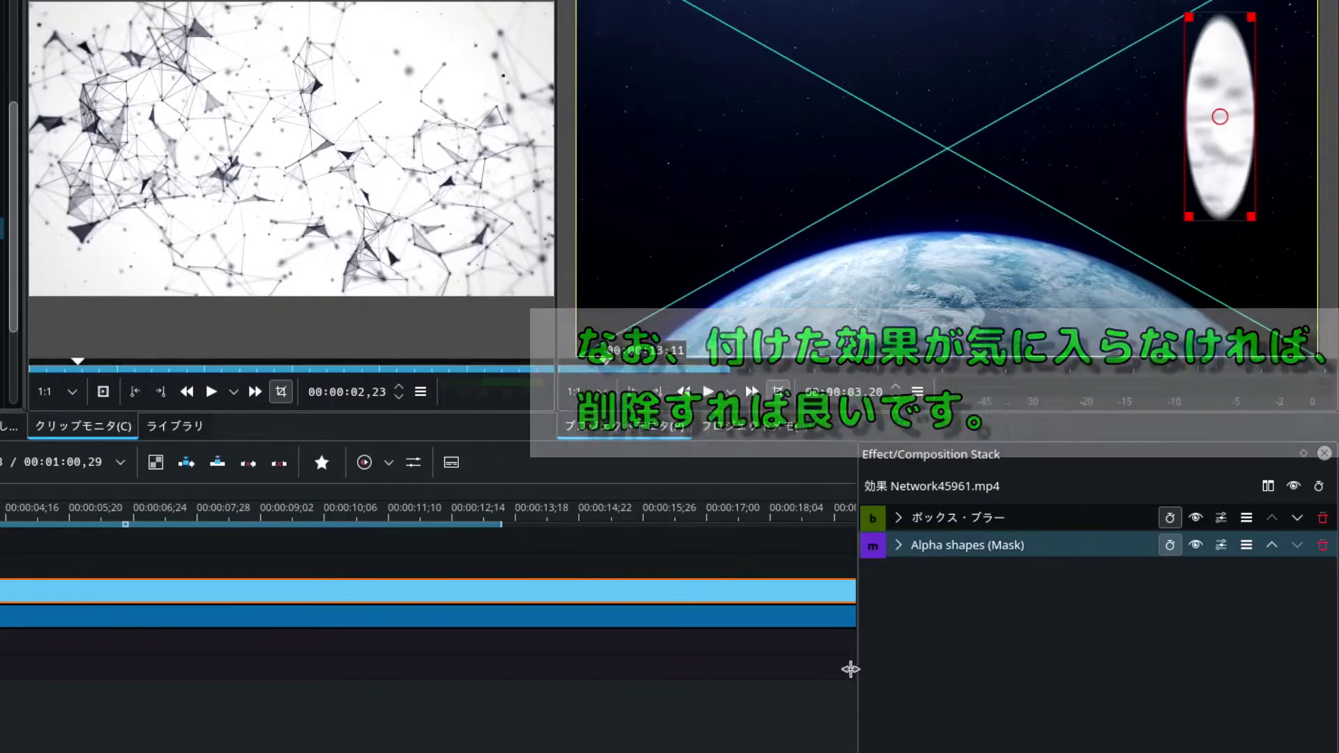
# Place SpaceShip51491.mp4 from the 02_mp4_chroma folder on track V3 above the gate clip.
pyautogui.scroll(5, 153, 265)
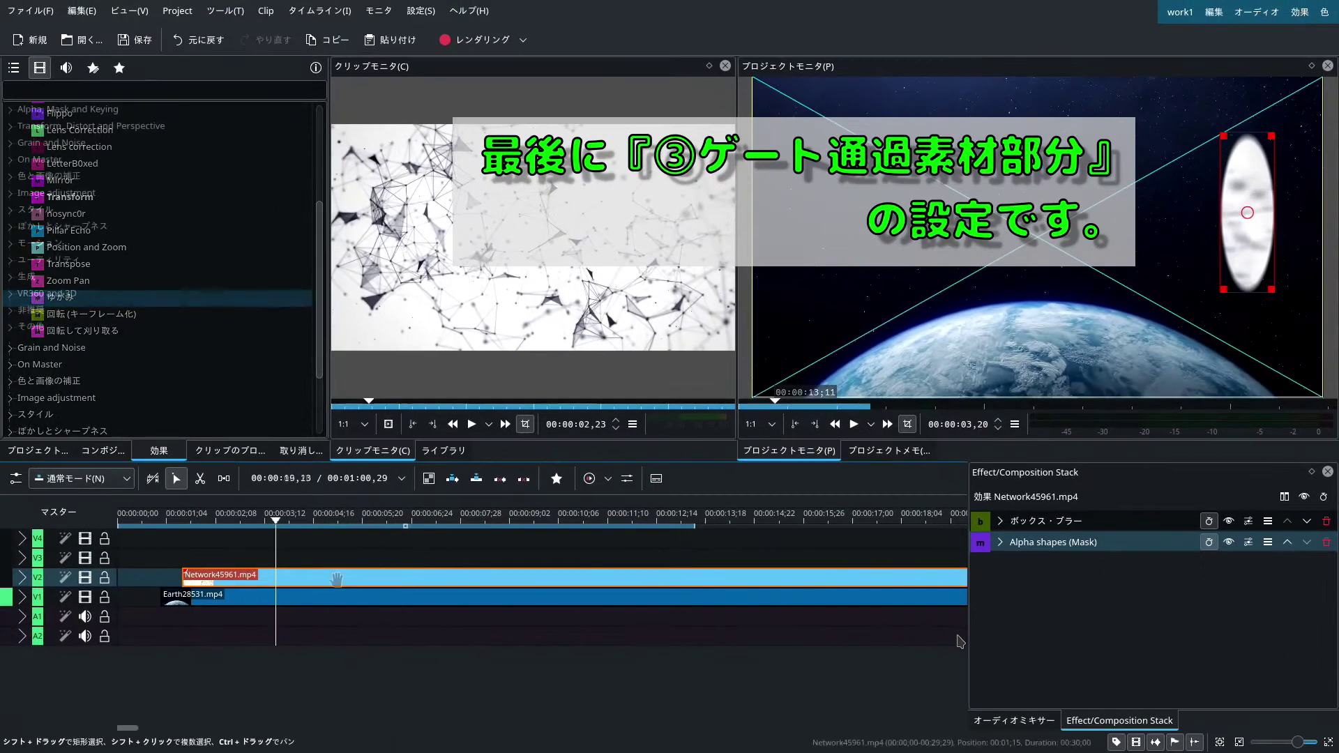
pyautogui.click(21, 449)
pyautogui.click(83, 378)
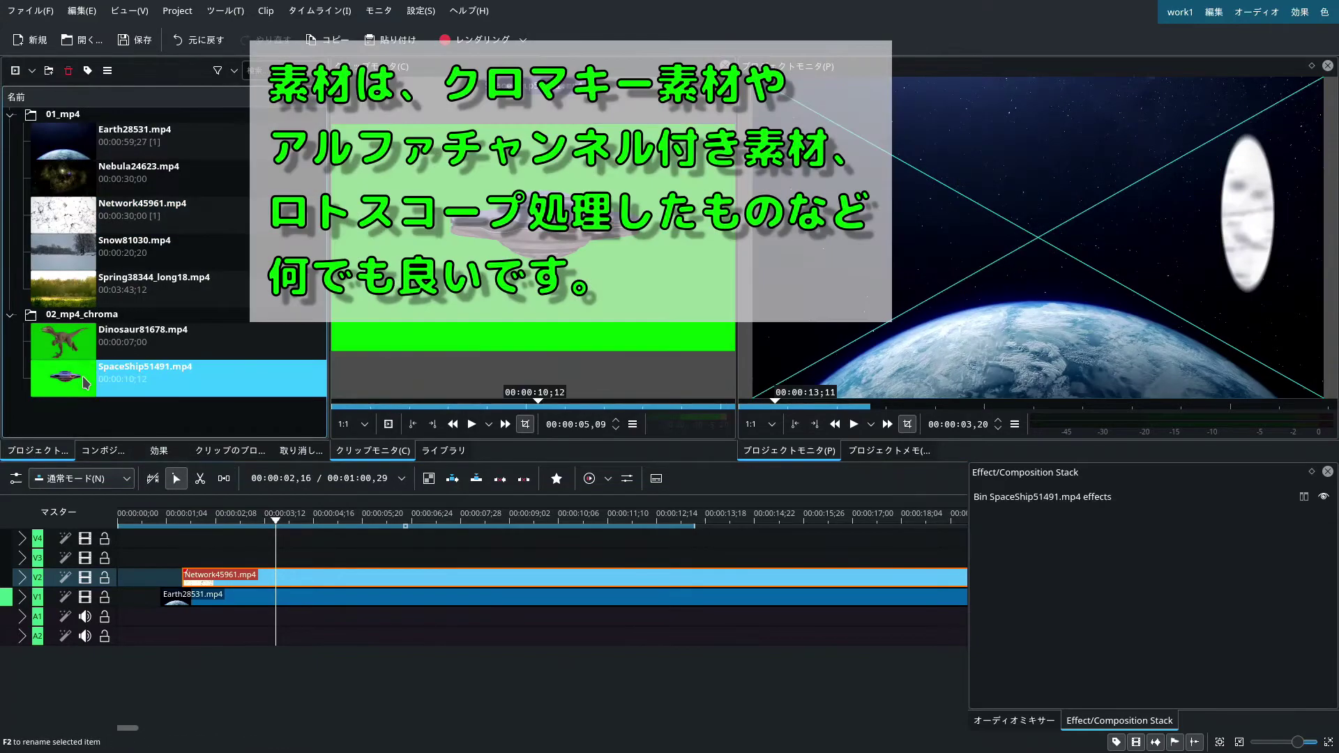
pyautogui.moveTo(83, 382); pyautogui.dragTo(206, 565)
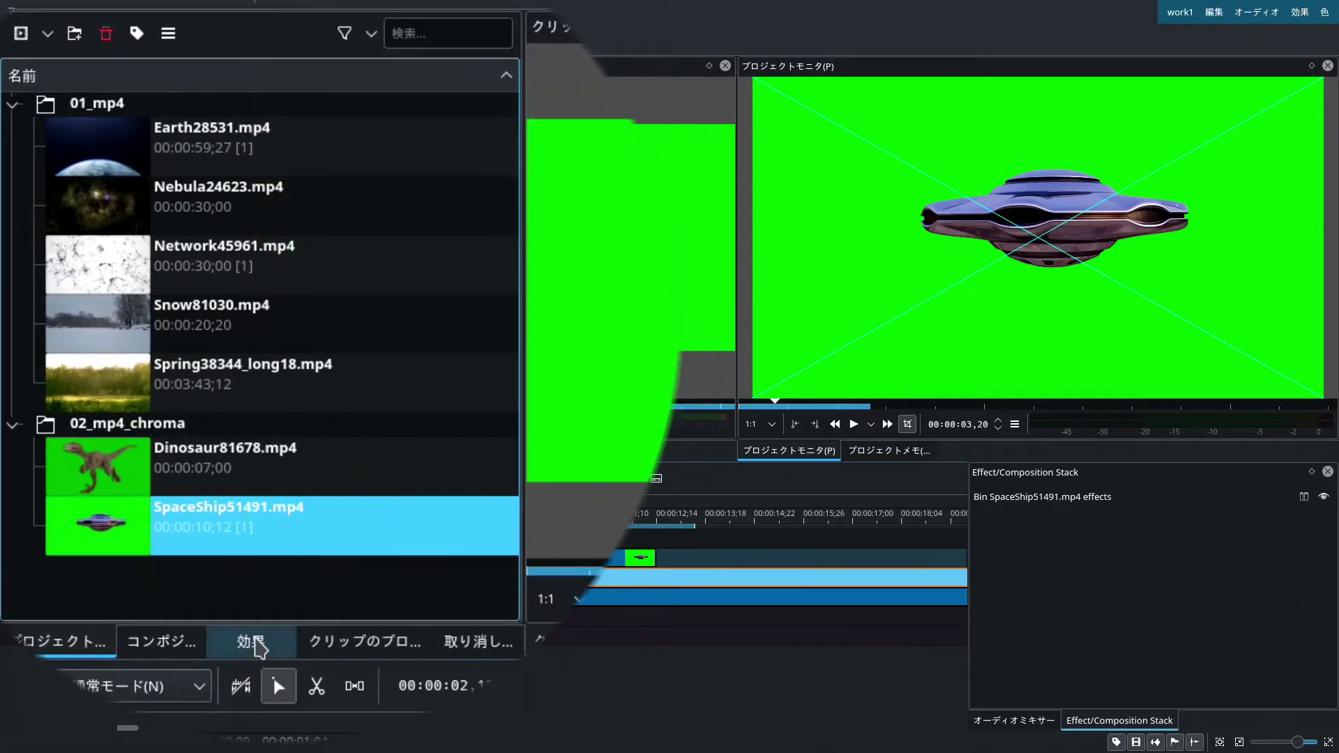
# Apply the クロマキー: 基本 effect to SpaceShip51491.mp4 on V3, keying out its green background with a バリアンス of 207.
pyautogui.click(261, 643)
pyautogui.click(215, 68)
pyautogui.write('chr')
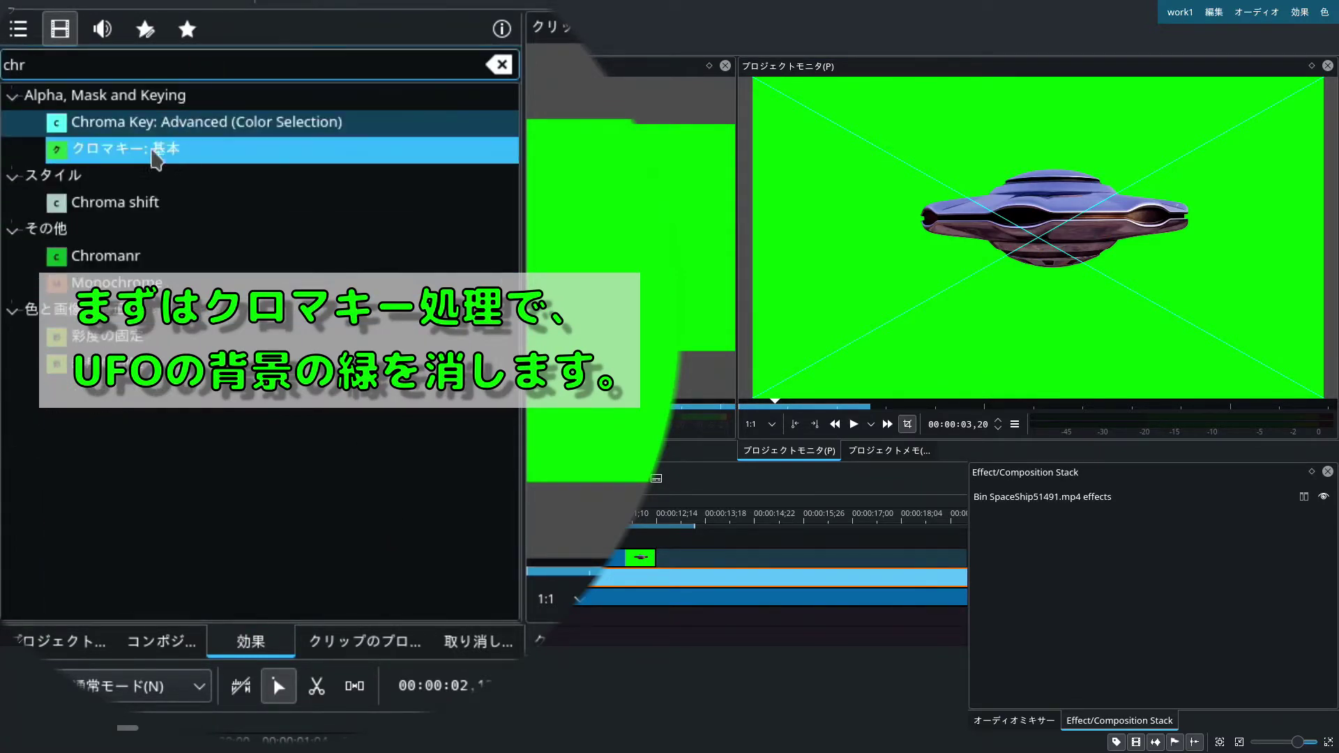
pyautogui.moveTo(132, 152); pyautogui.dragTo(331, 530)
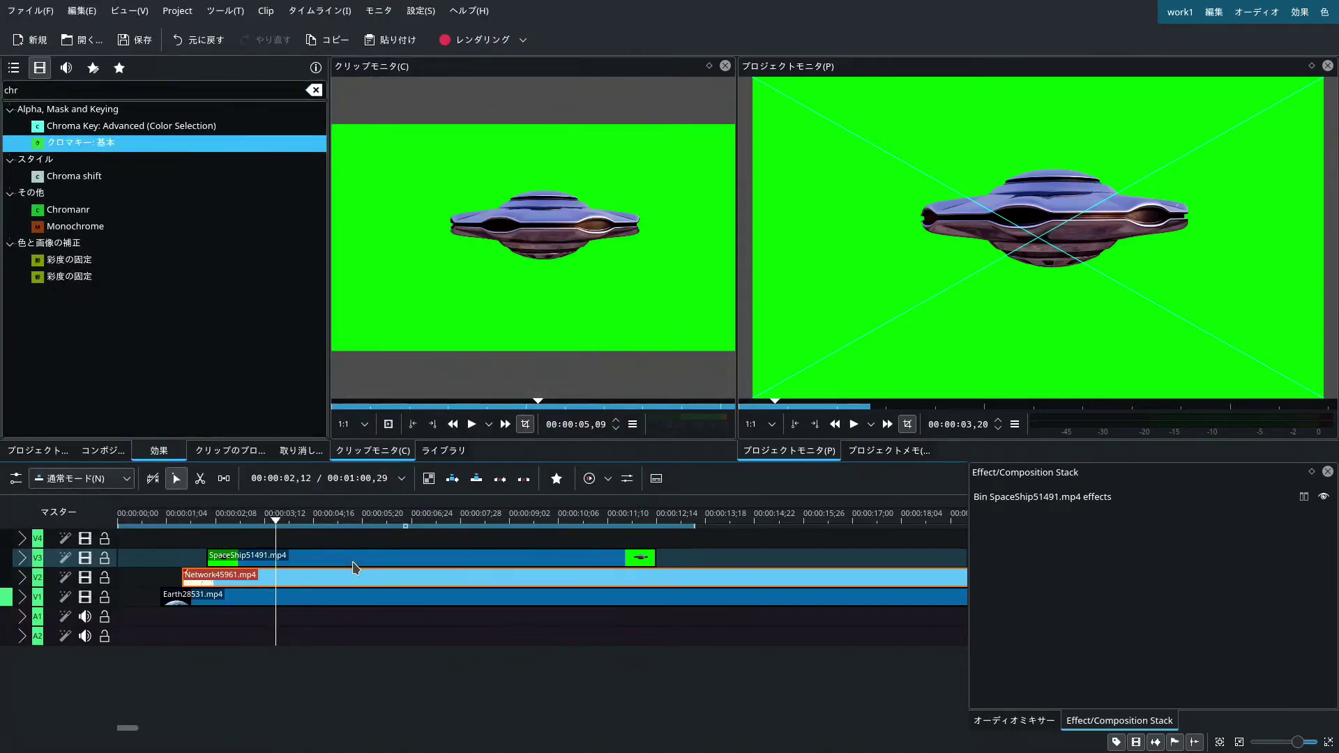
pyautogui.moveTo(357, 566); pyautogui.dragTo(357, 567)
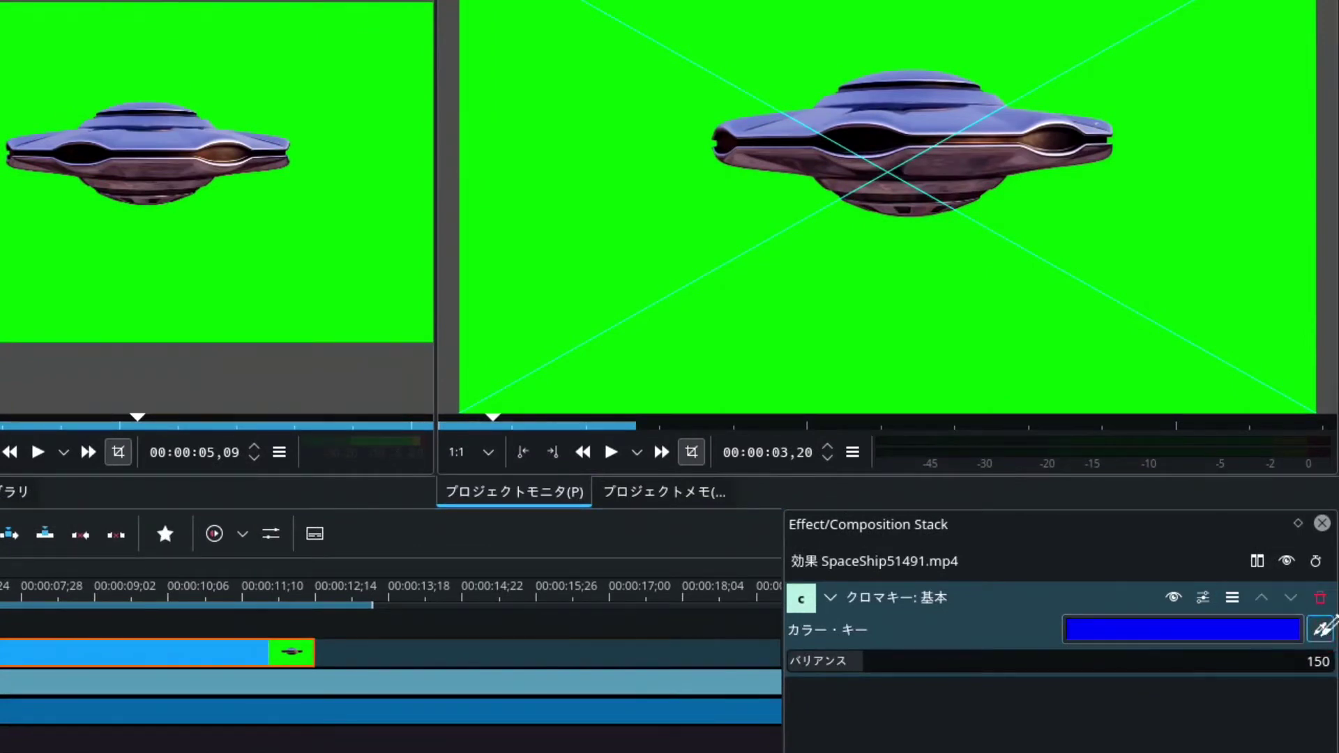
pyautogui.click(1024, 304)
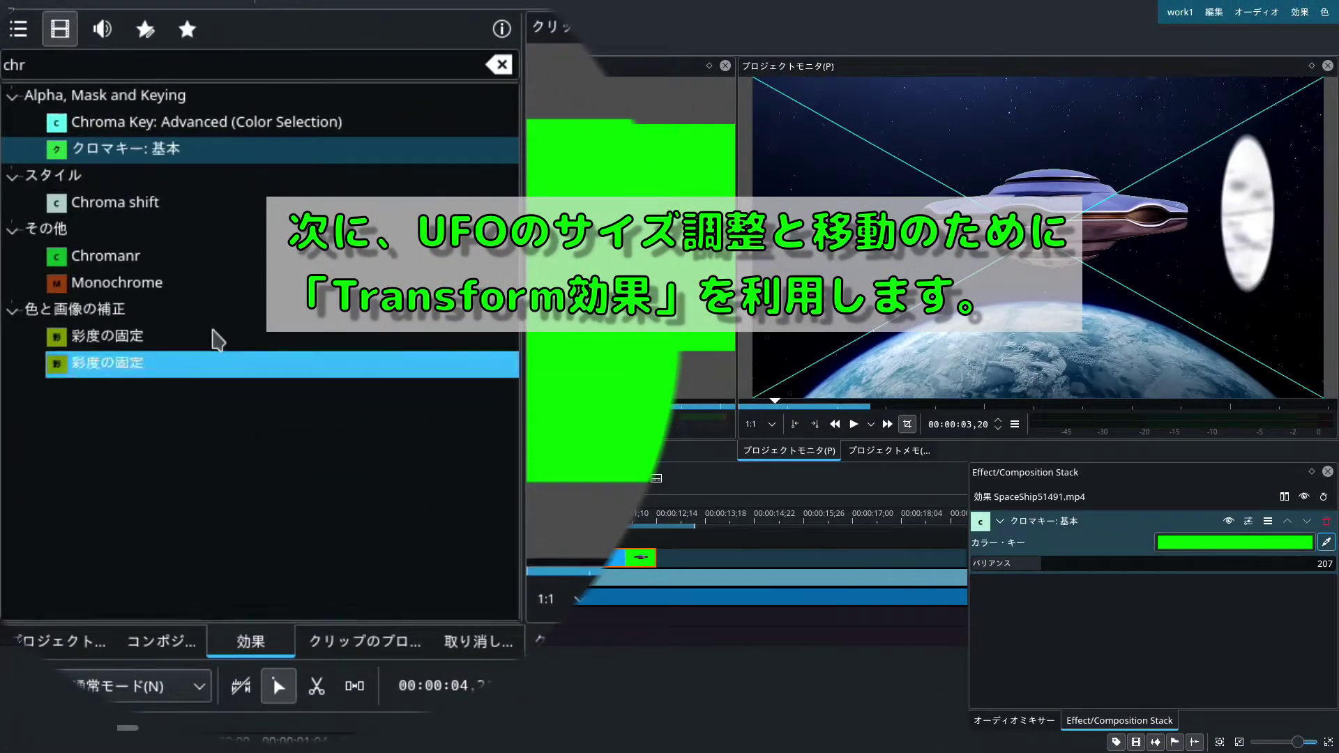
# Add the favourite Transform effect to the SpaceShip51491.mp4 clip on track V3.
pyautogui.click(187, 29)
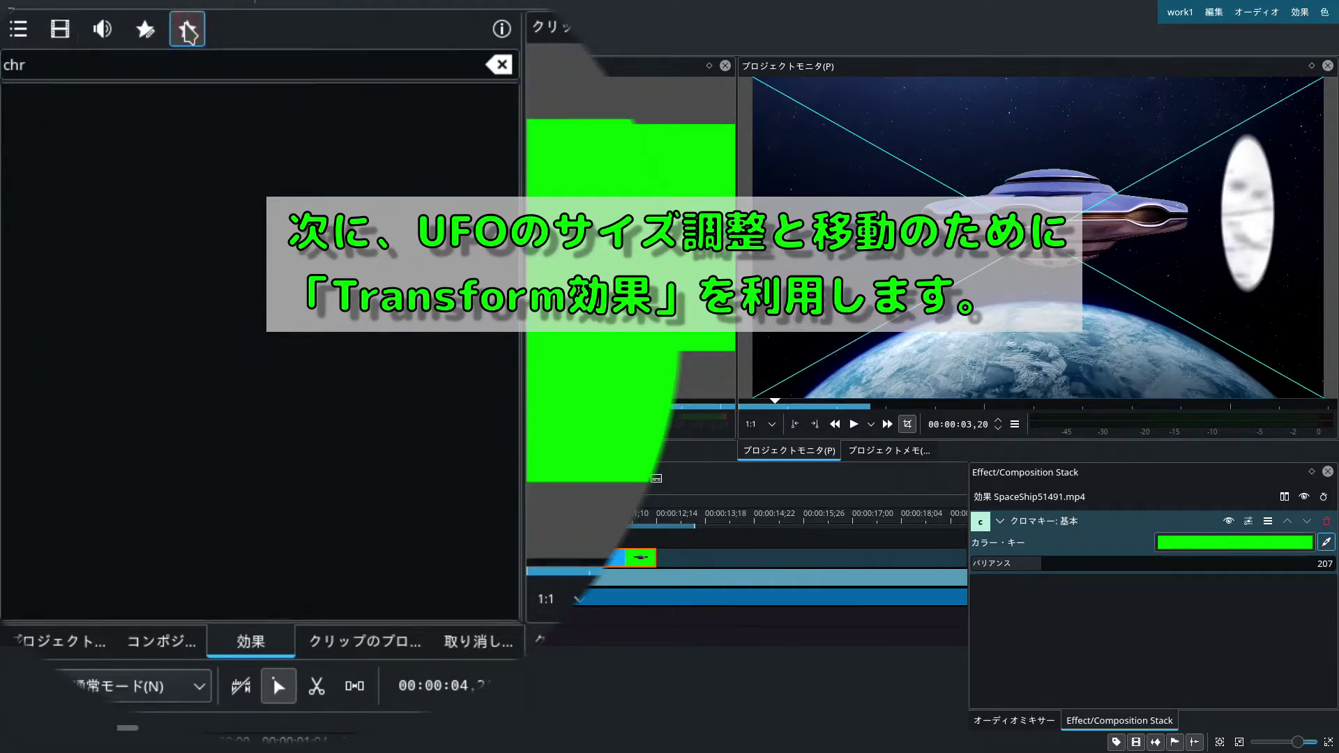
pyautogui.click(500, 65)
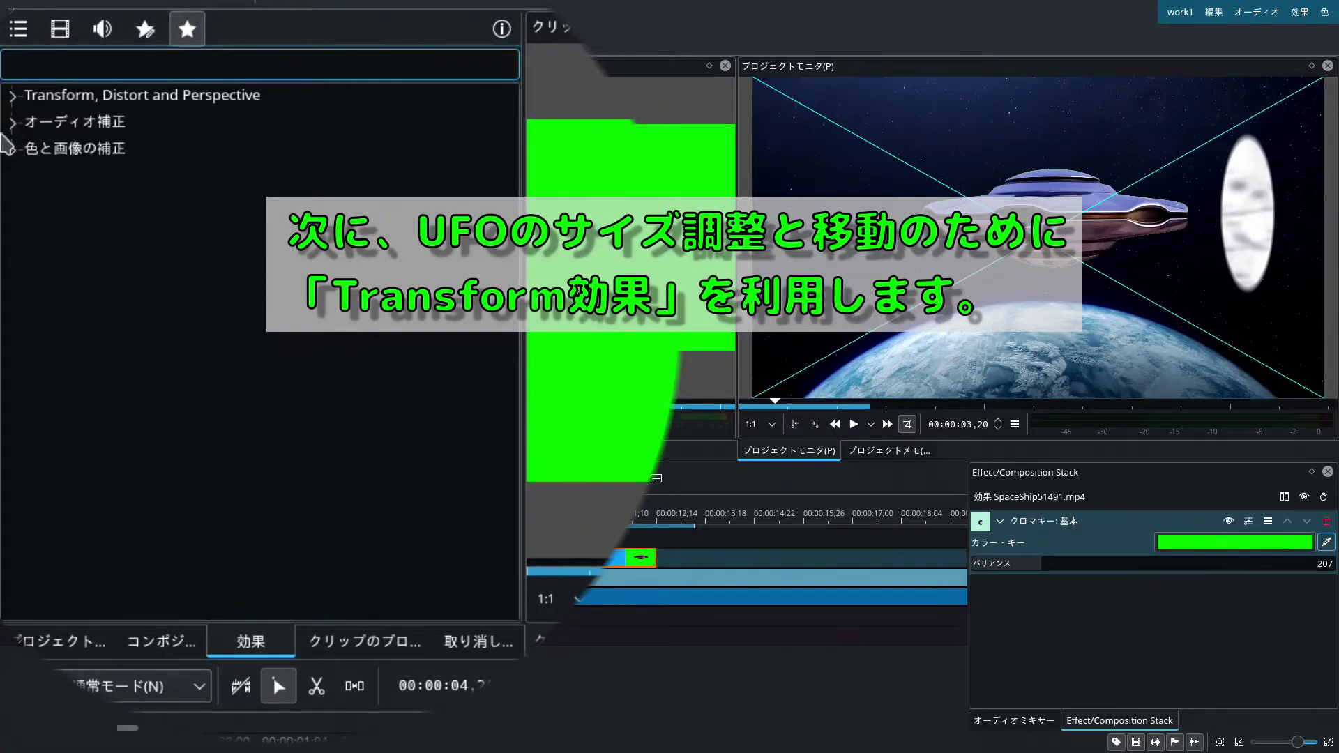
pyautogui.click(12, 97)
pyautogui.click(115, 124)
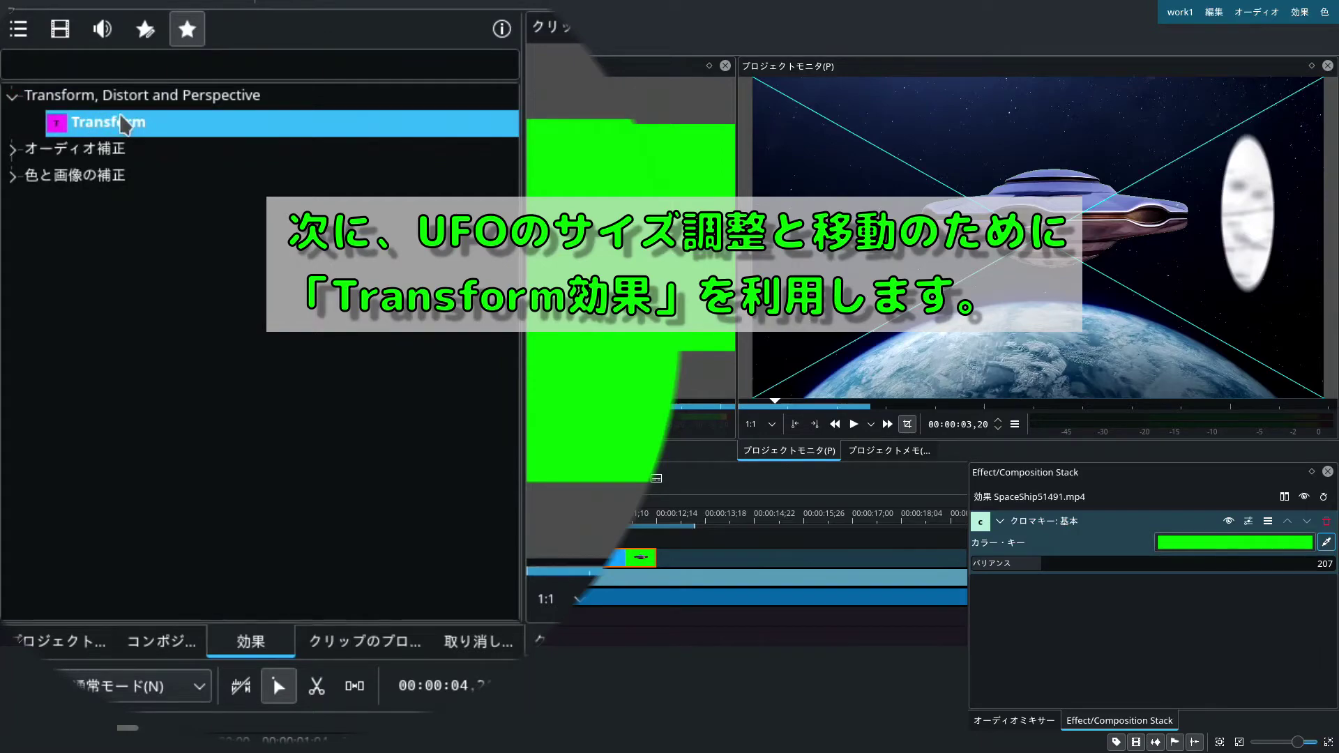
pyautogui.moveTo(112, 122); pyautogui.dragTo(421, 336)
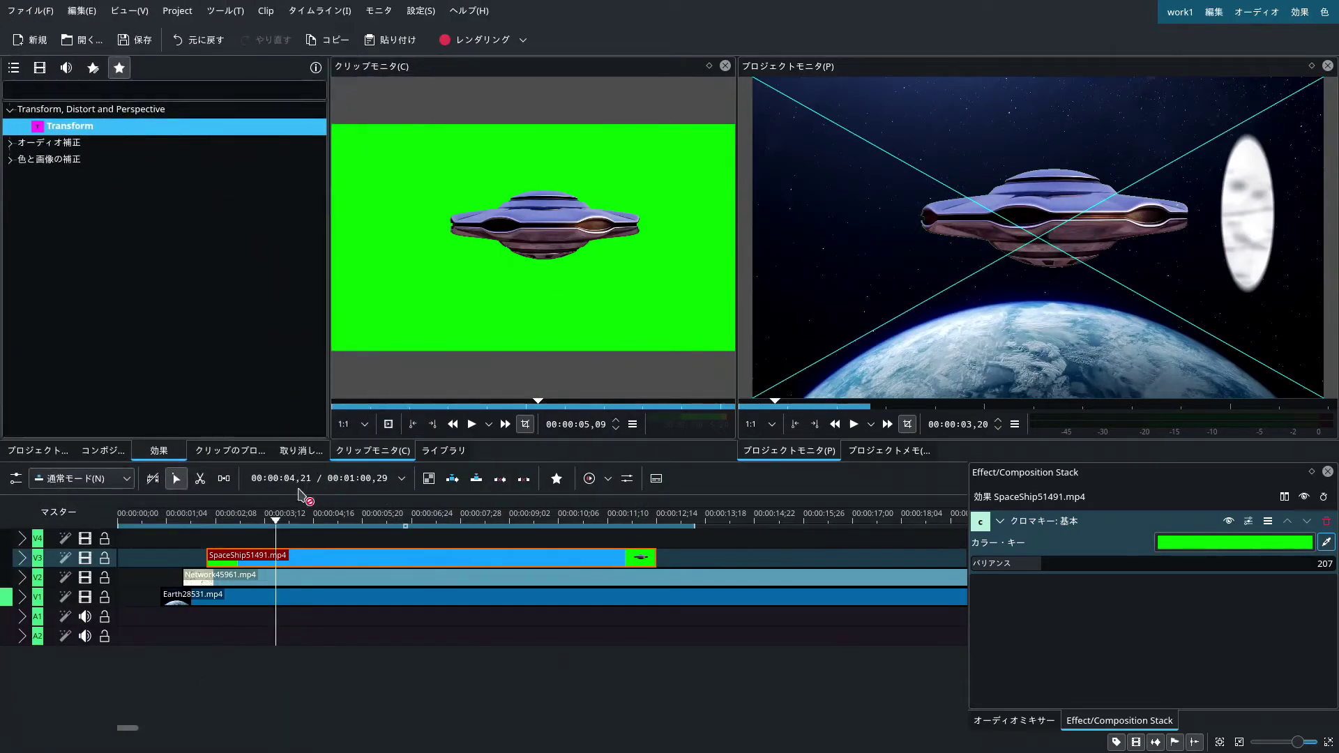
pyautogui.moveTo(377, 561); pyautogui.dragTo(380, 562)
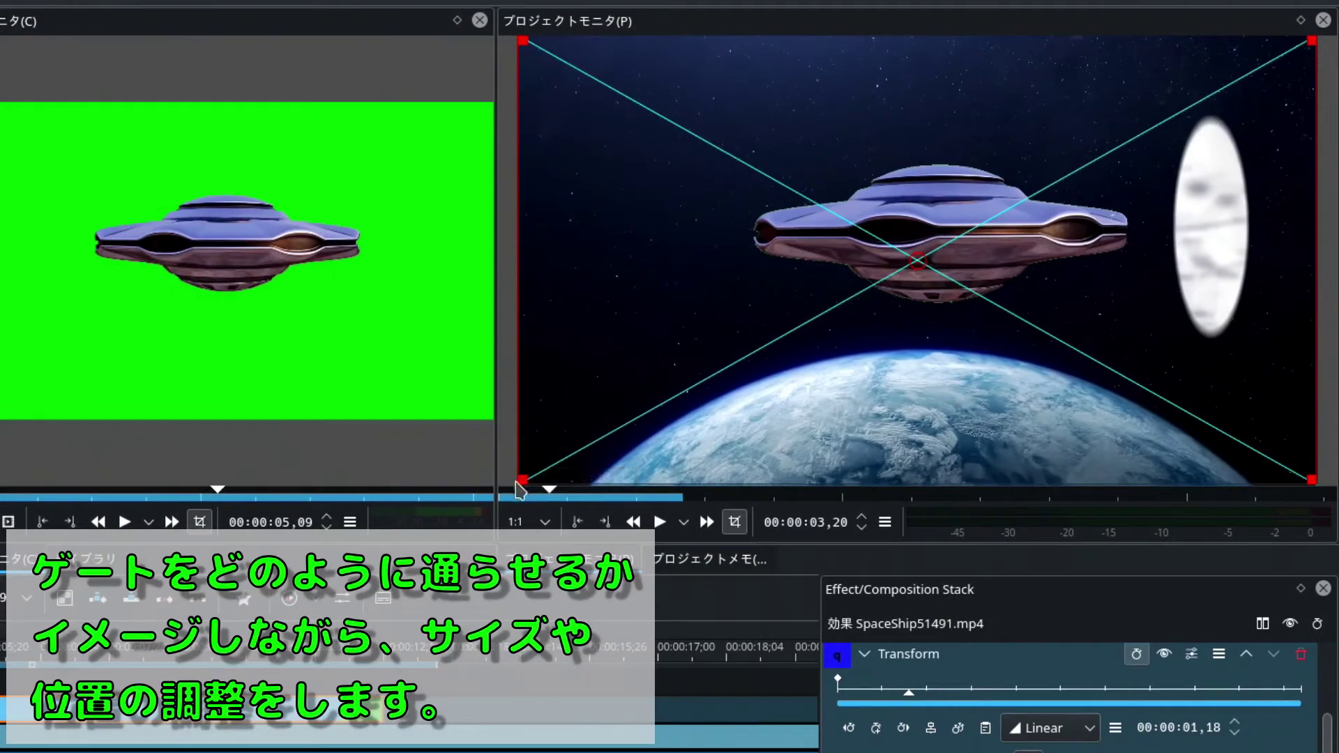
# Scale the spaceship to about 64% and place its start position beyond the frame's right edge, past the gate.
pyautogui.moveTo(522, 481); pyautogui.dragTo(826, 358)
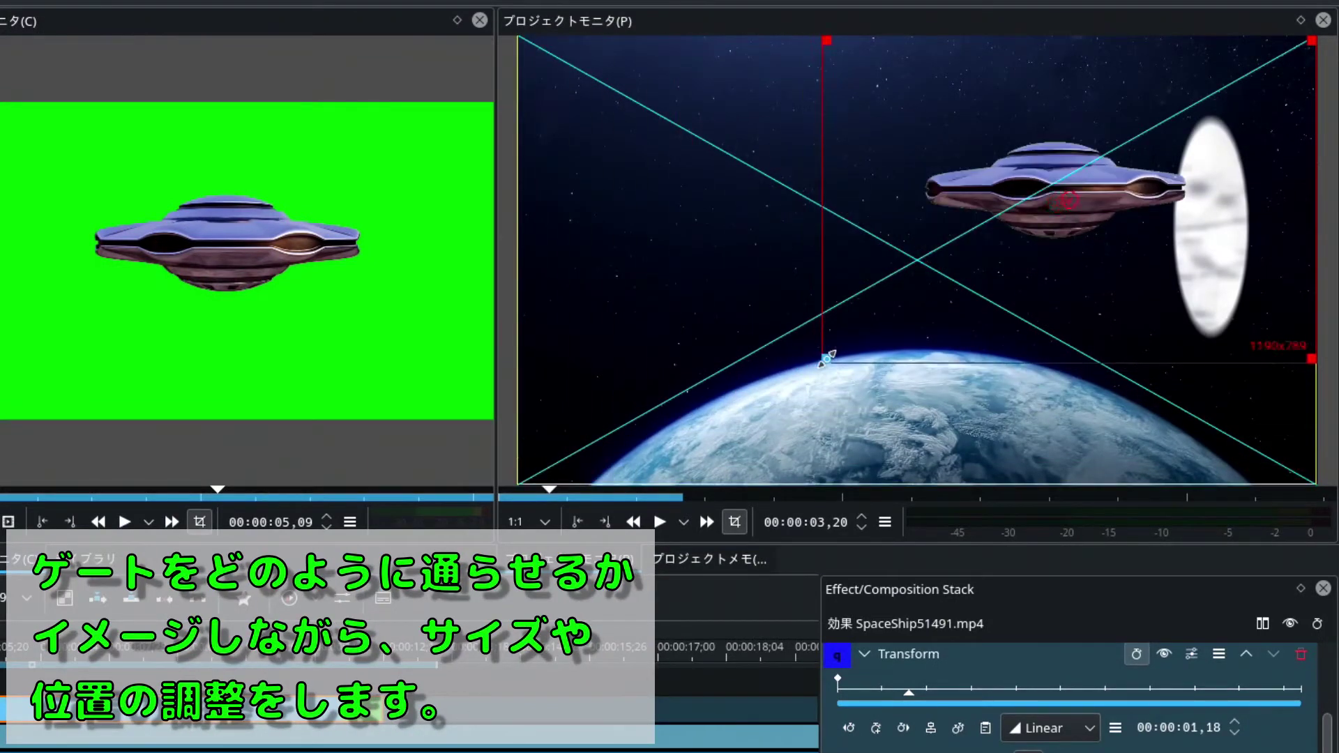
pyautogui.moveTo(1046, 217); pyautogui.dragTo(1011, 268)
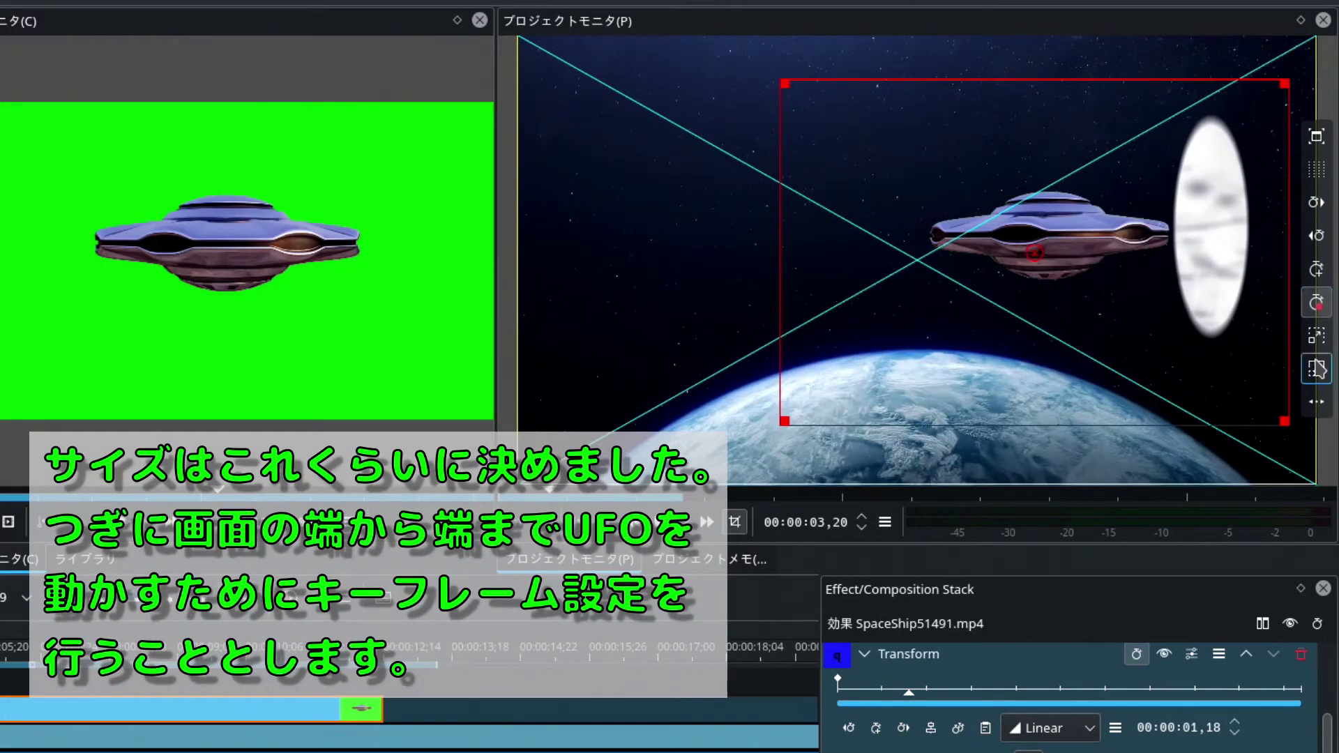
pyautogui.click(1318, 368)
pyautogui.moveTo(973, 252); pyautogui.dragTo(1200, 252)
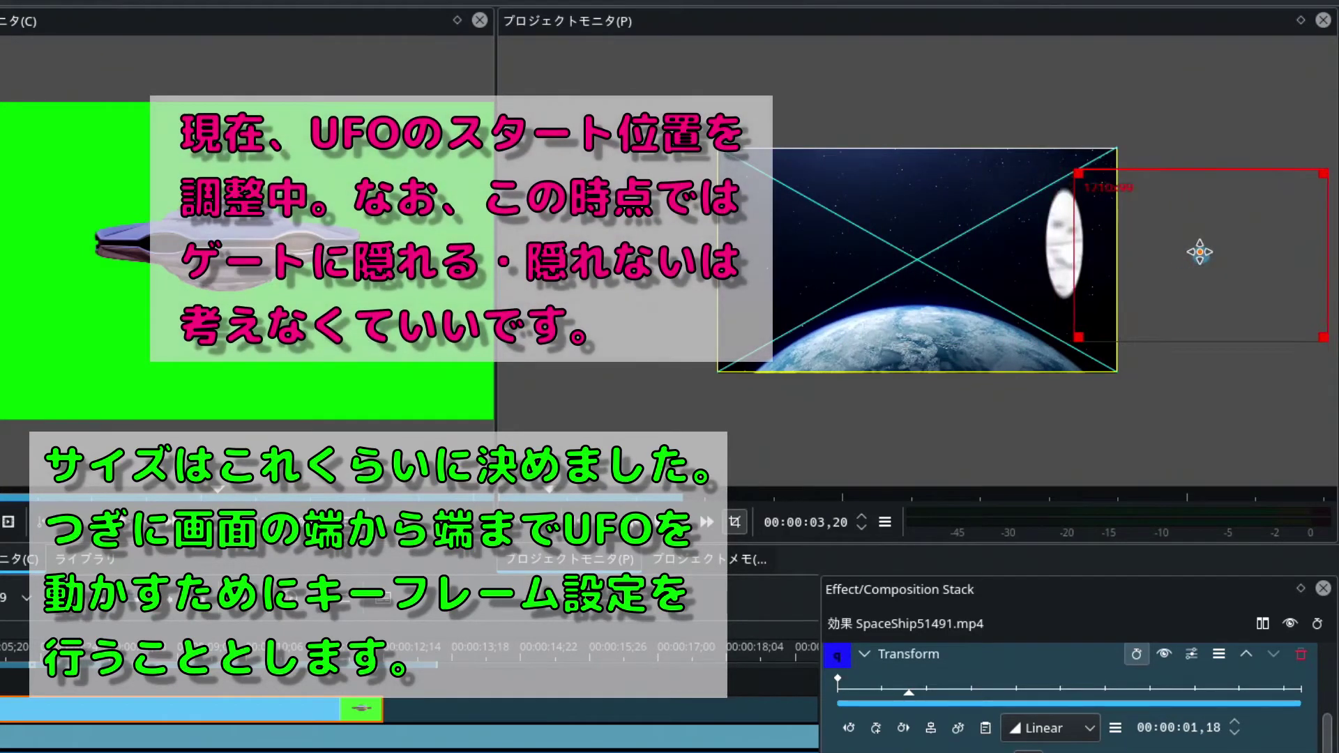
# Add a Transform keyframe at 00:00:01,23 in the clip and move the spaceship fully beyond the frame's left edge.
pyautogui.click(849, 728)
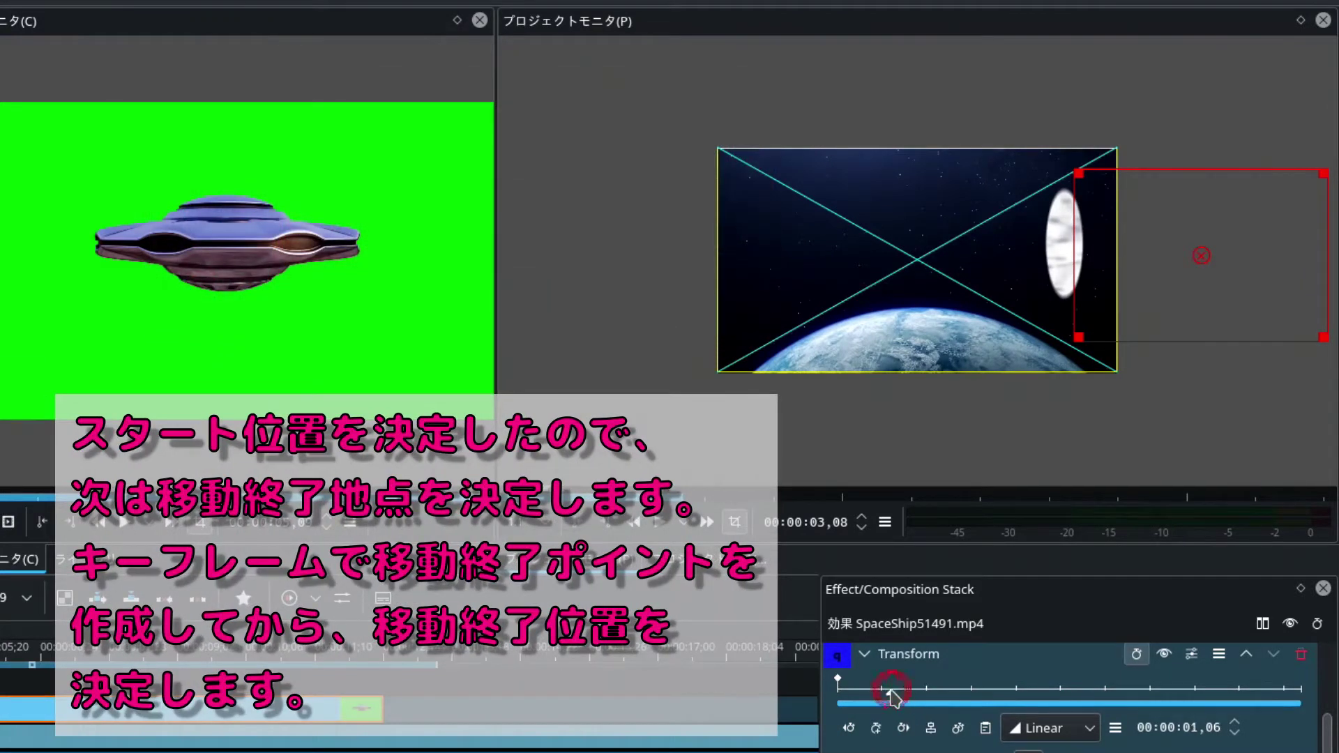
pyautogui.moveTo(893, 694); pyautogui.dragTo(916, 697)
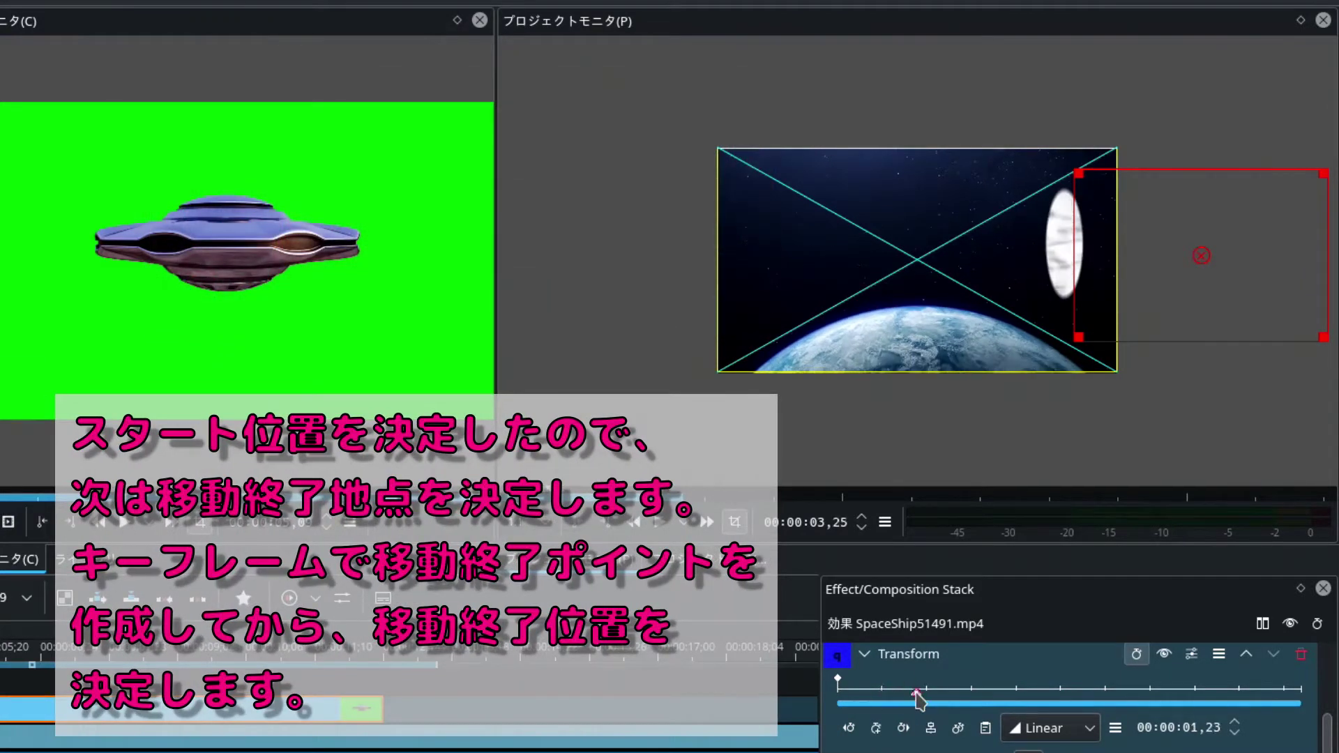
pyautogui.click(882, 728)
pyautogui.moveTo(1200, 258); pyautogui.dragTo(726, 260)
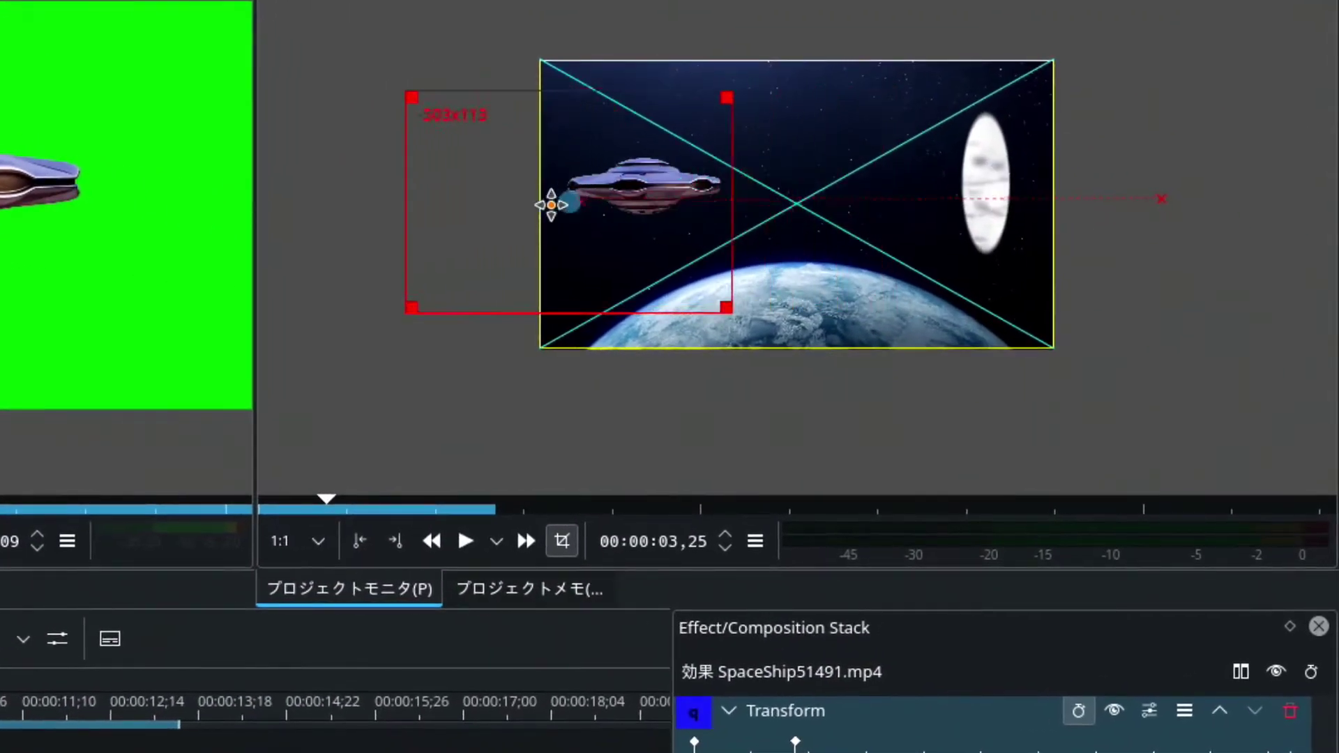
pyautogui.moveTo(551, 205); pyautogui.dragTo(374, 195)
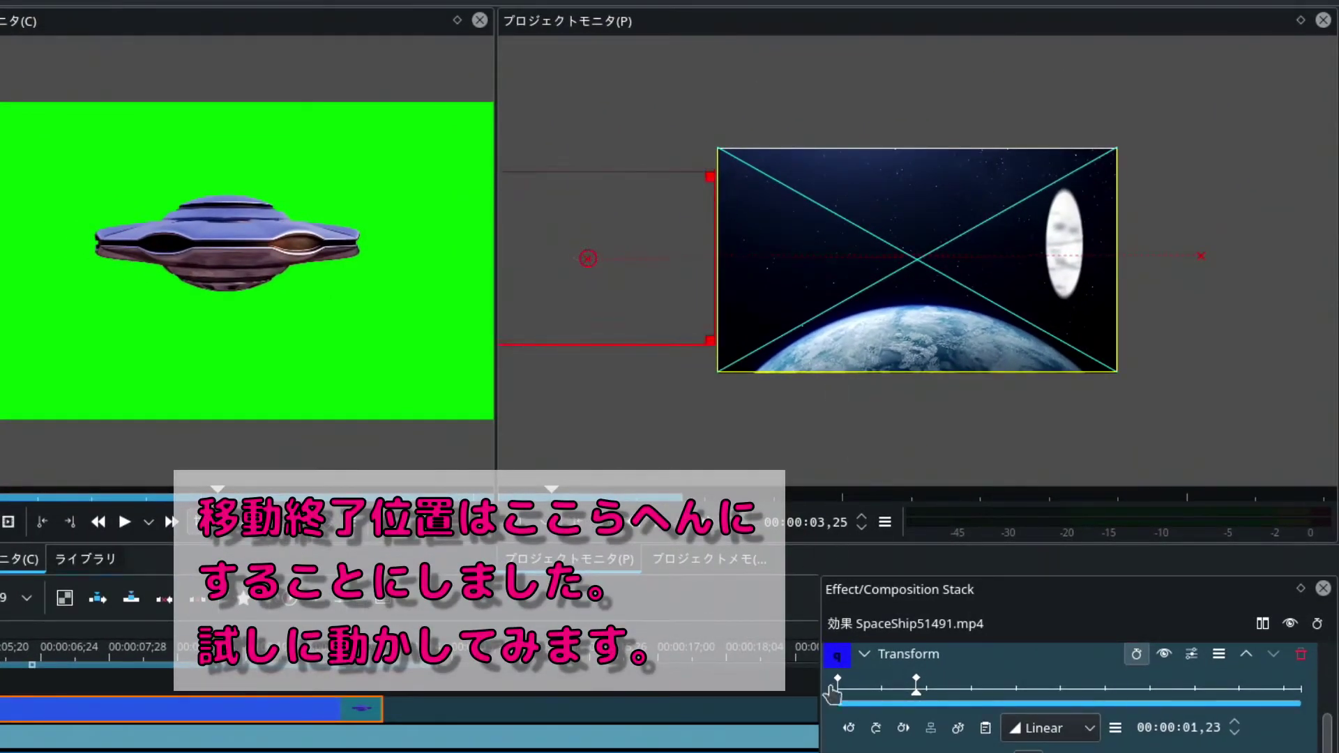
# Slow the spaceship's travel by moving the end keyframe to a later time, and play the motion from the first keyframe.
pyautogui.click(849, 727)
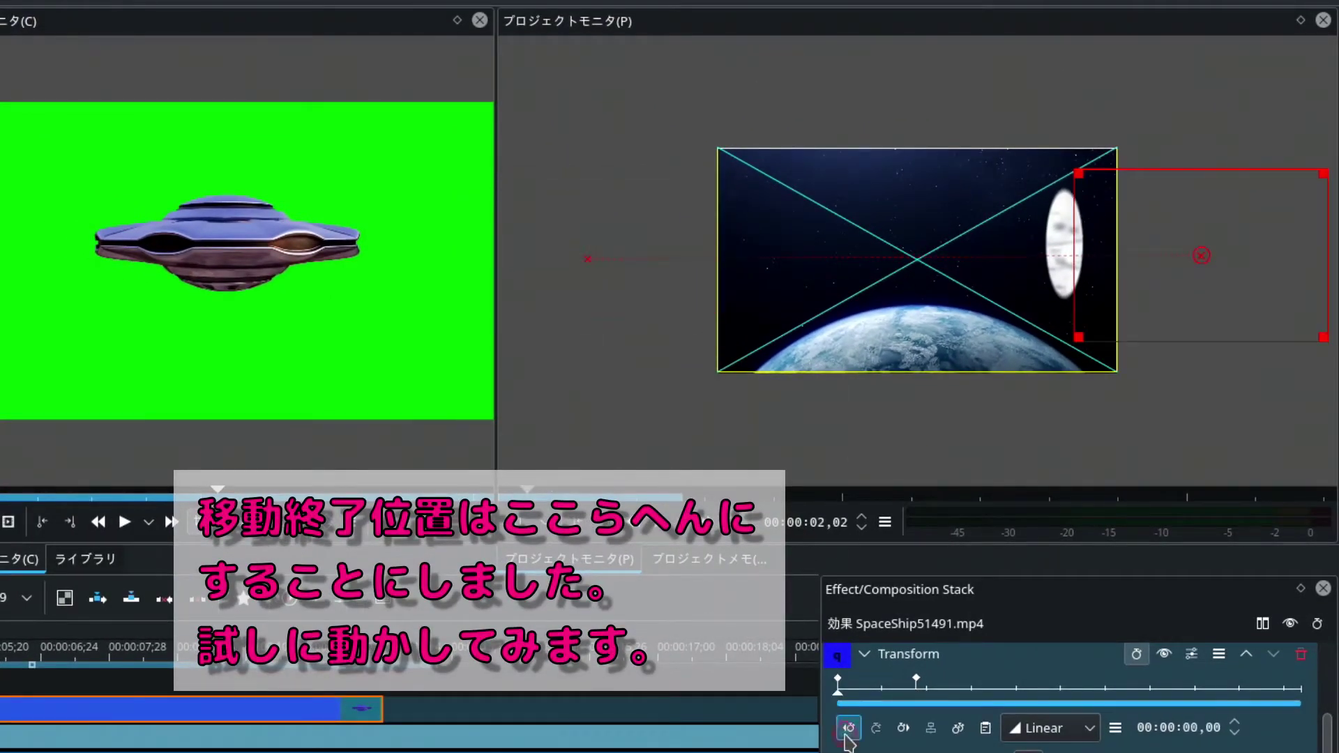
pyautogui.click(895, 738)
pyautogui.click(849, 729)
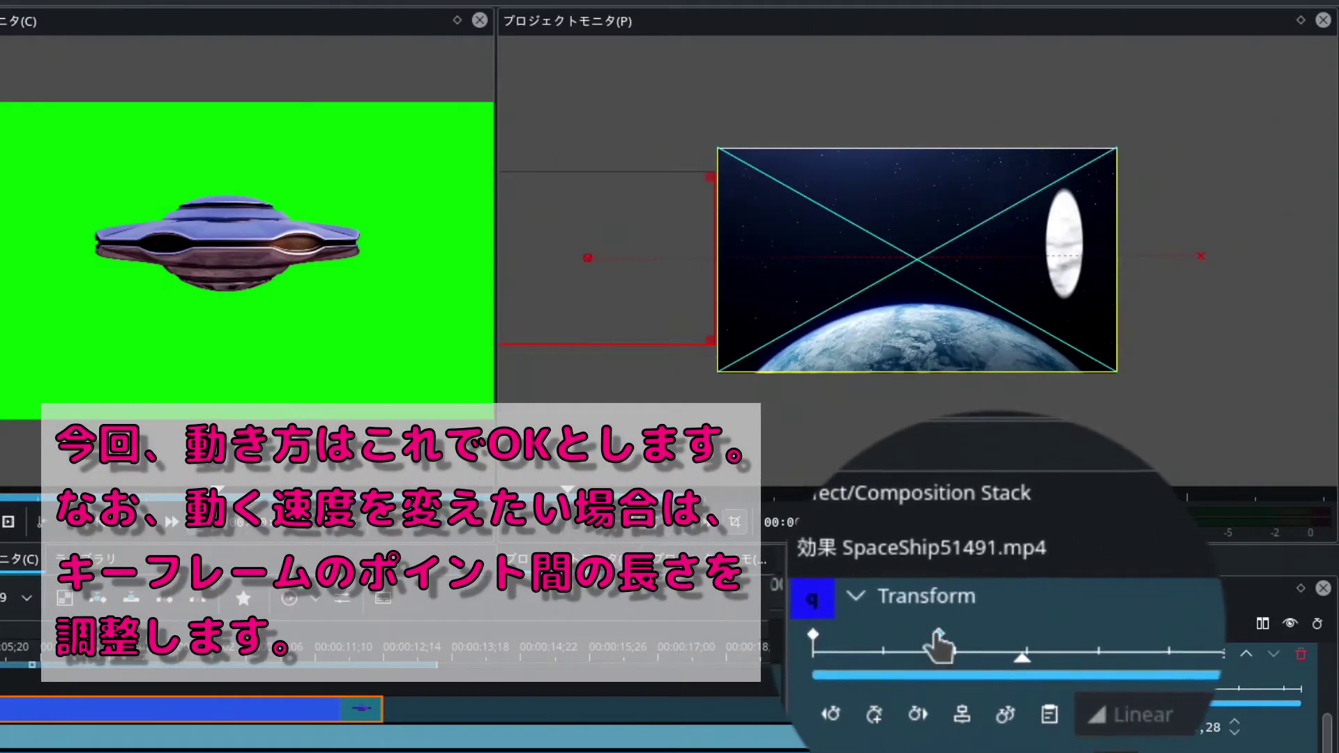
pyautogui.moveTo(938, 636); pyautogui.dragTo(1017, 637)
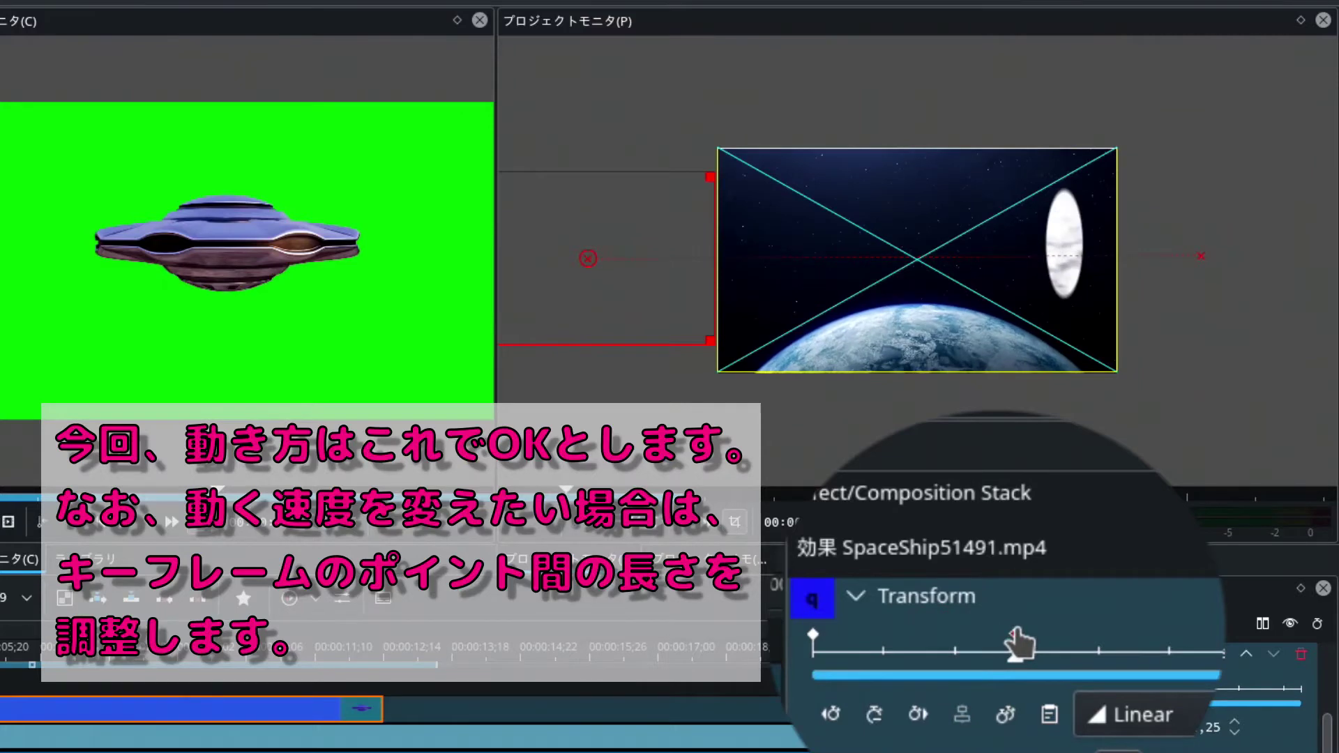
pyautogui.click(848, 727)
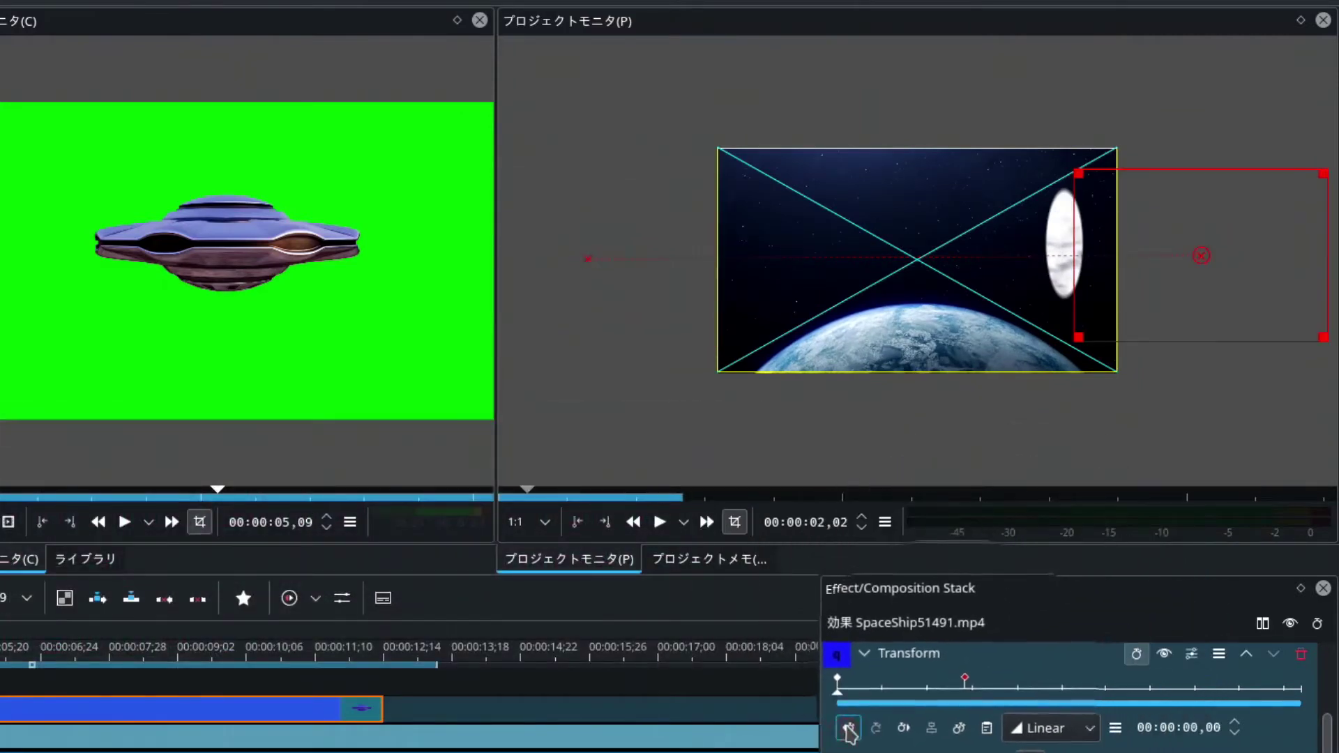
pyautogui.press('space')
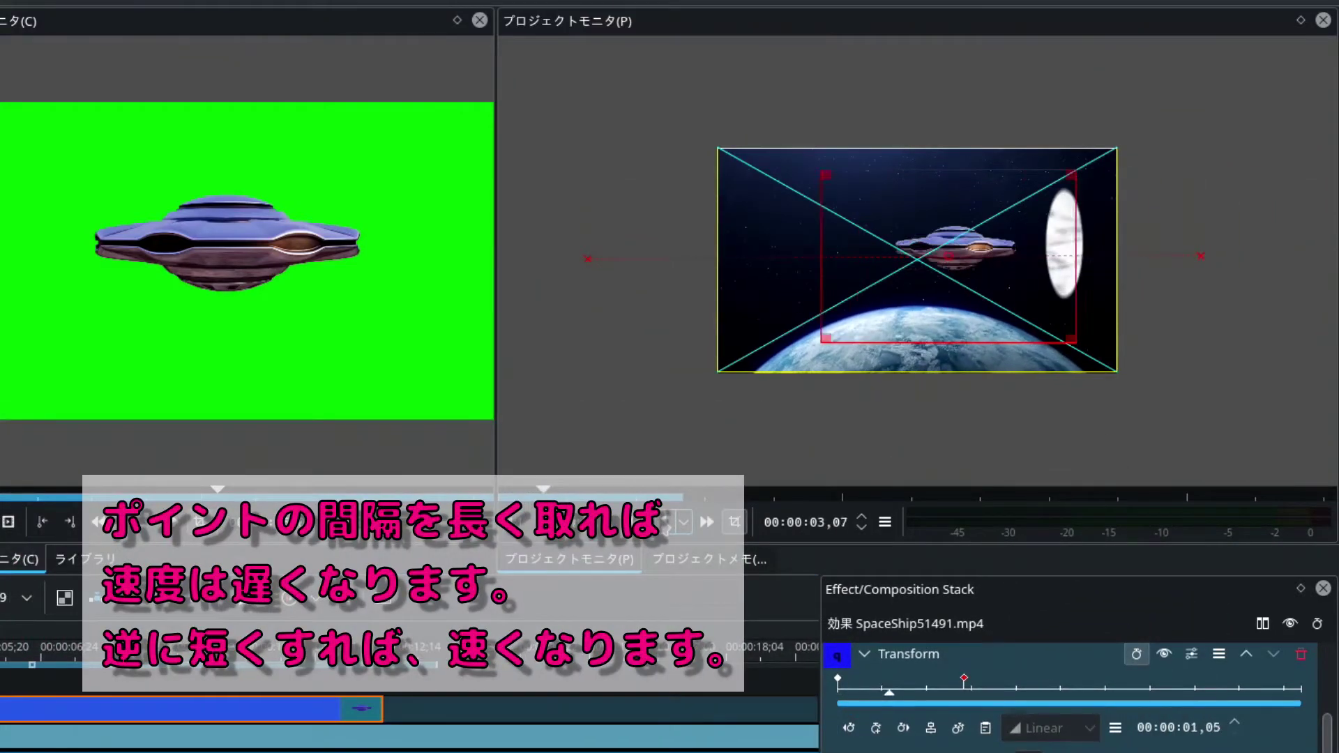
# Copy the V3 SpaceShip51491.mp4 clip with its effects, paste it on track V4, and align it directly above the original.
pyautogui.moveTo(1301, 250)
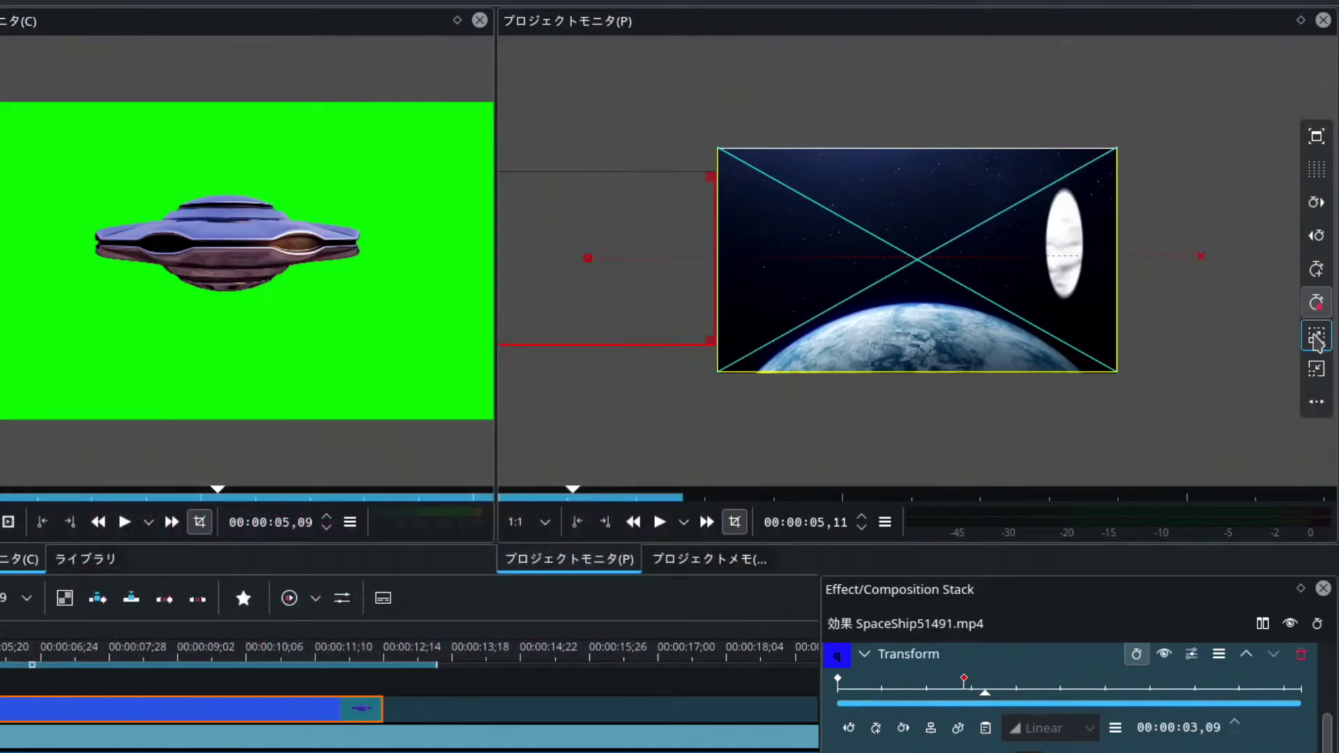
pyautogui.click(1314, 338)
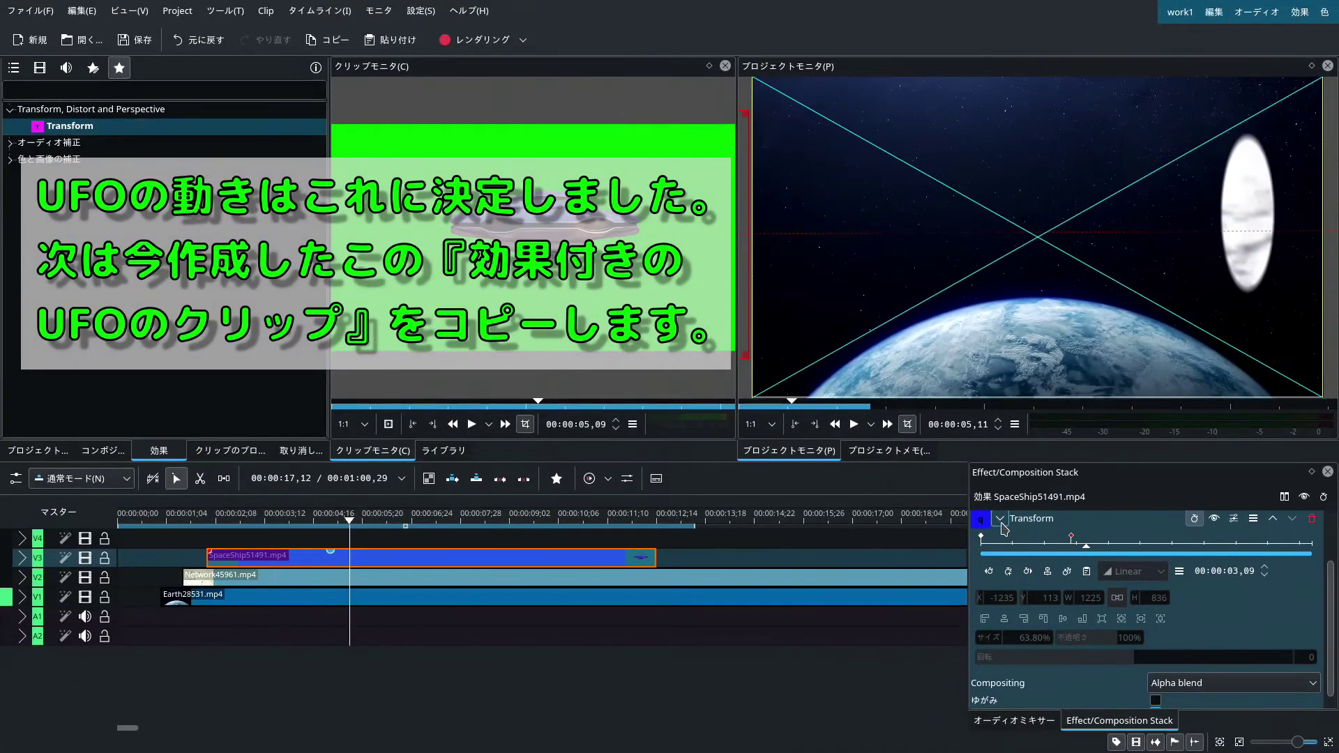
pyautogui.click(983, 536)
pyautogui.click(1000, 522)
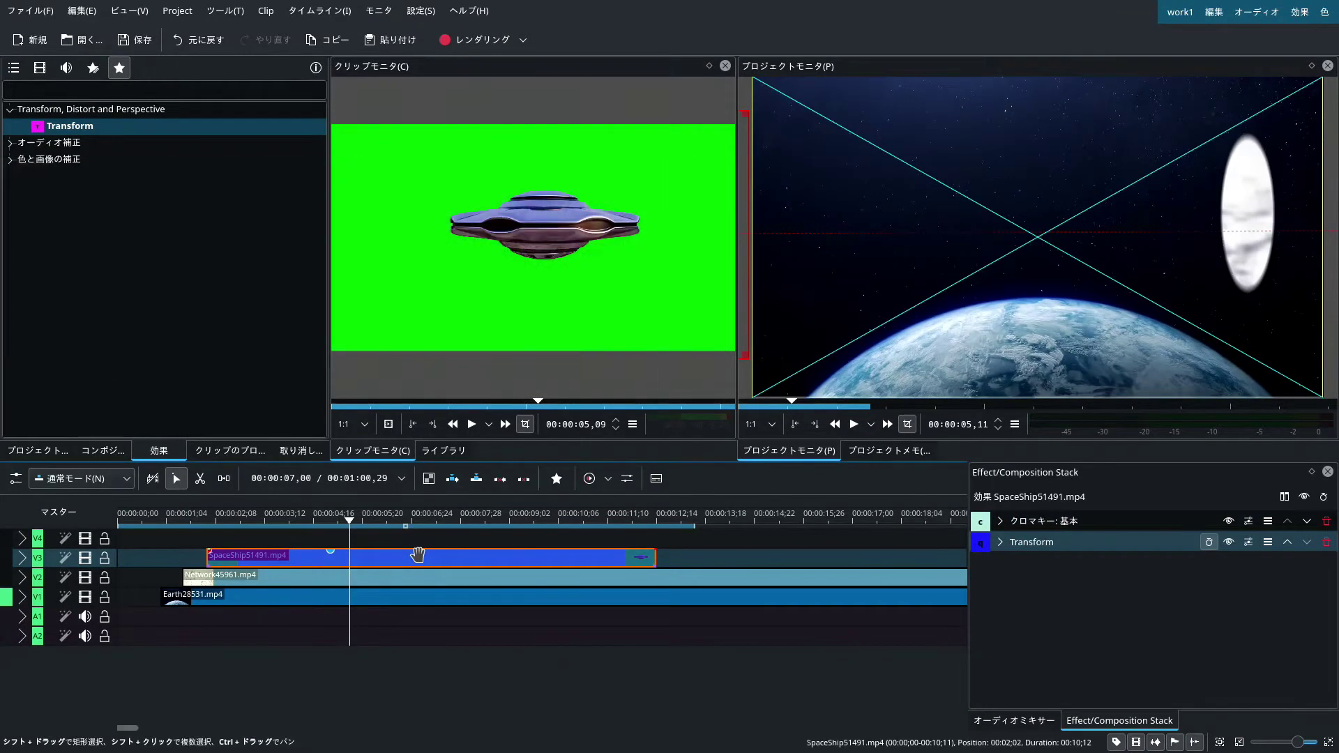
pyautogui.rightClick(417, 554)
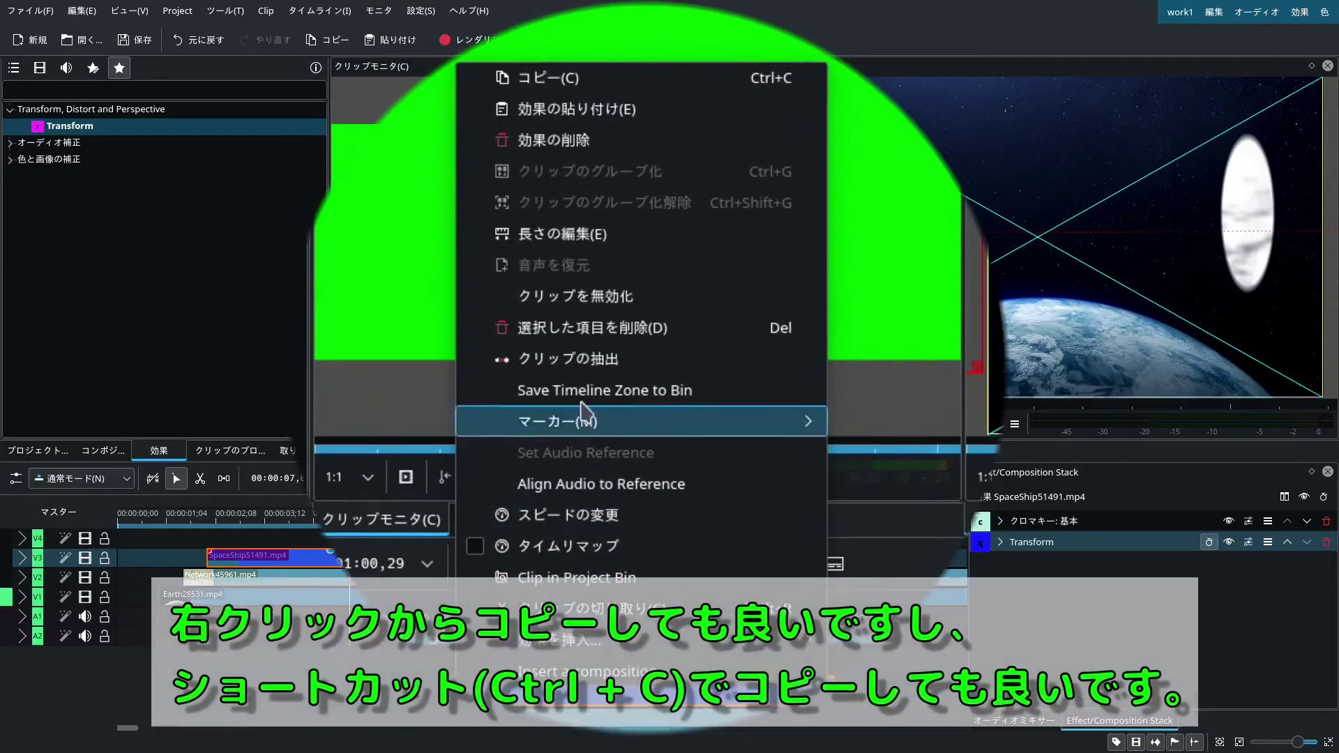
pyautogui.click(606, 82)
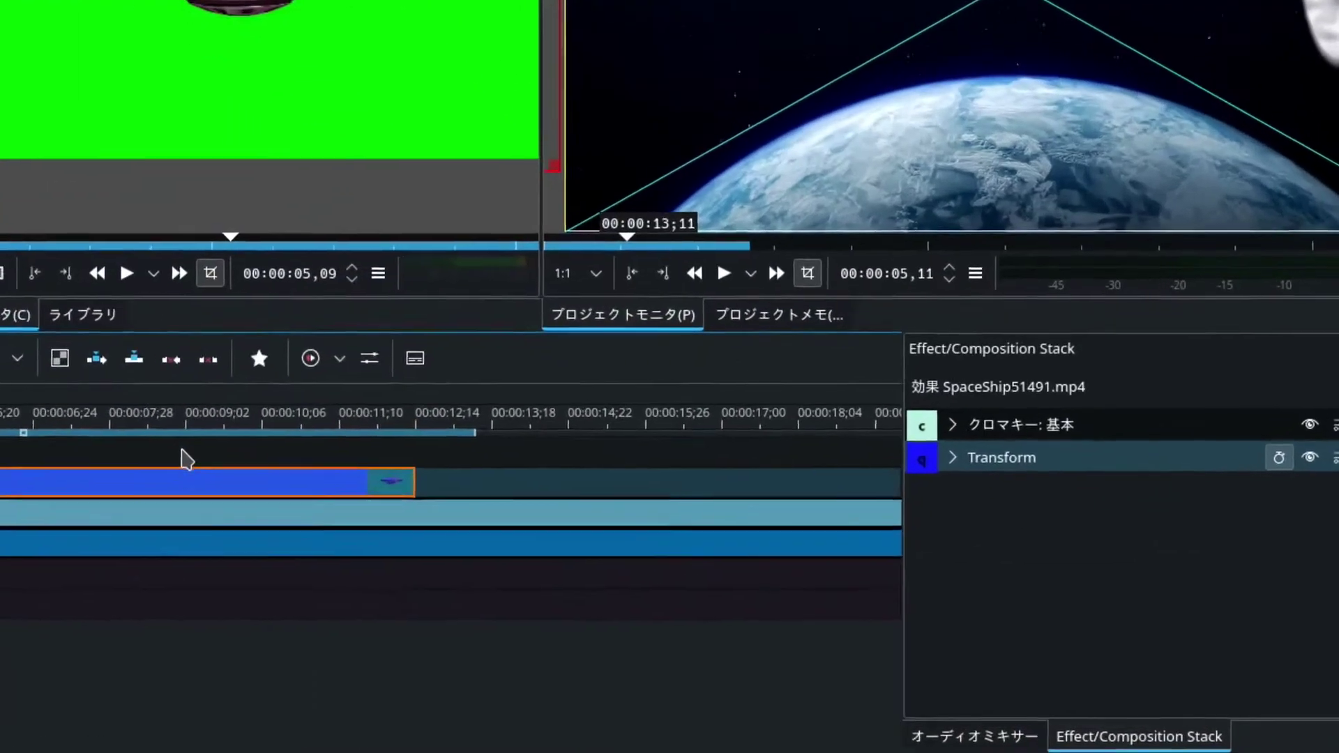
pyautogui.rightClick(182, 451)
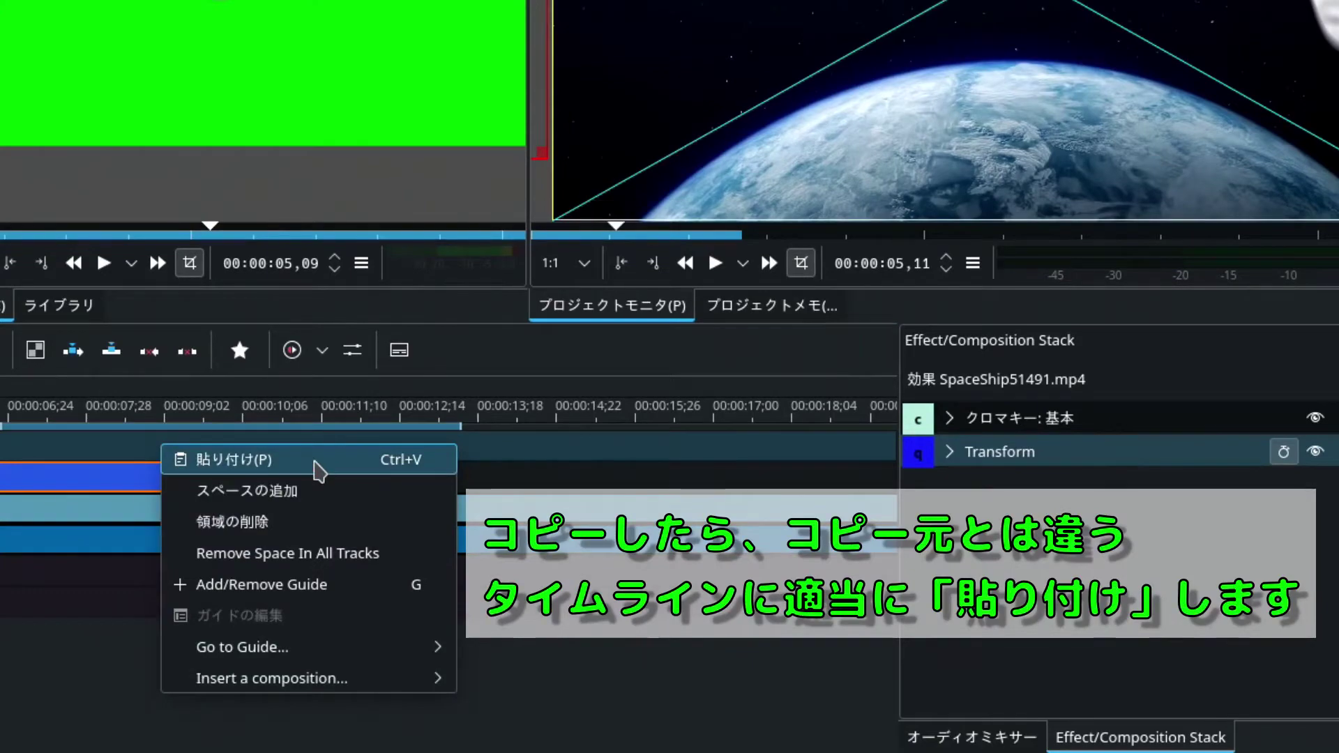
pyautogui.click(319, 469)
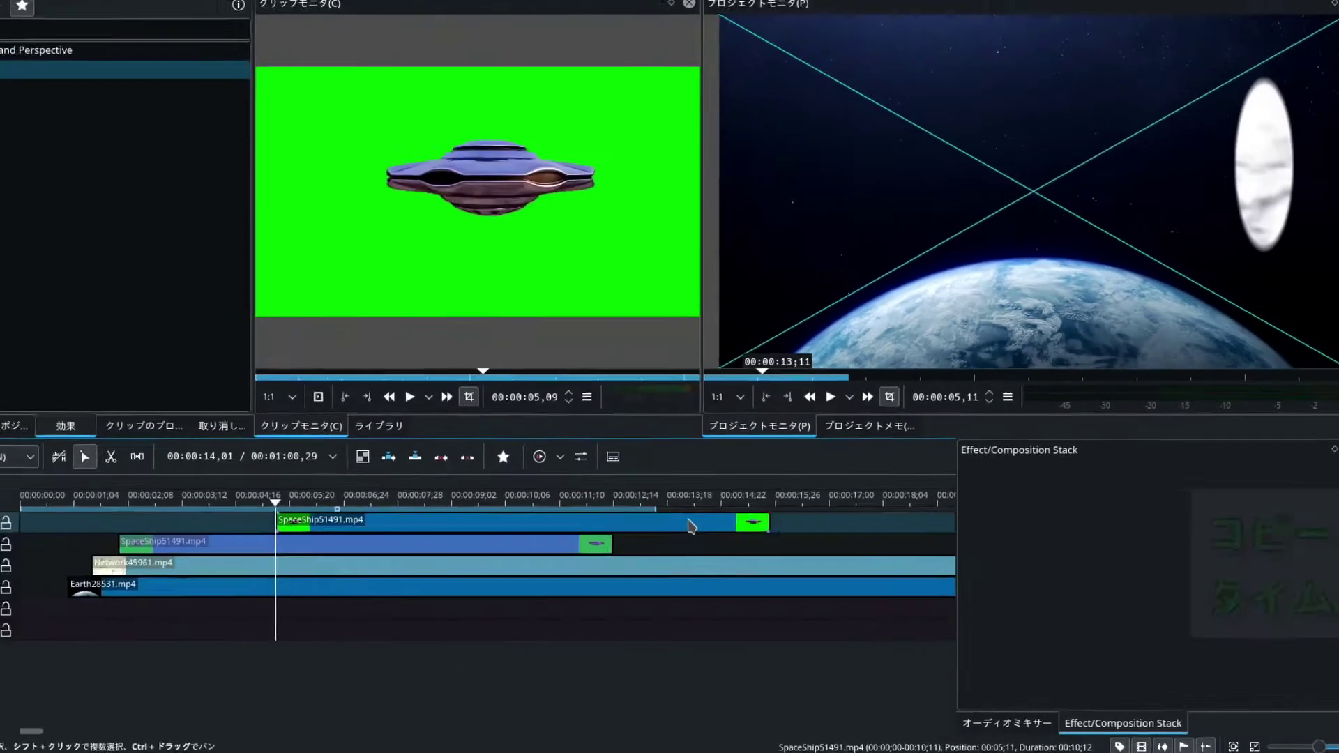
pyautogui.moveTo(512, 445); pyautogui.dragTo(294, 441)
pyautogui.moveTo(591, 535)
pyautogui.mouseDown()
pyautogui.moveTo(571, 533)
pyautogui.moveTo(586, 532)
pyautogui.mouseUp()
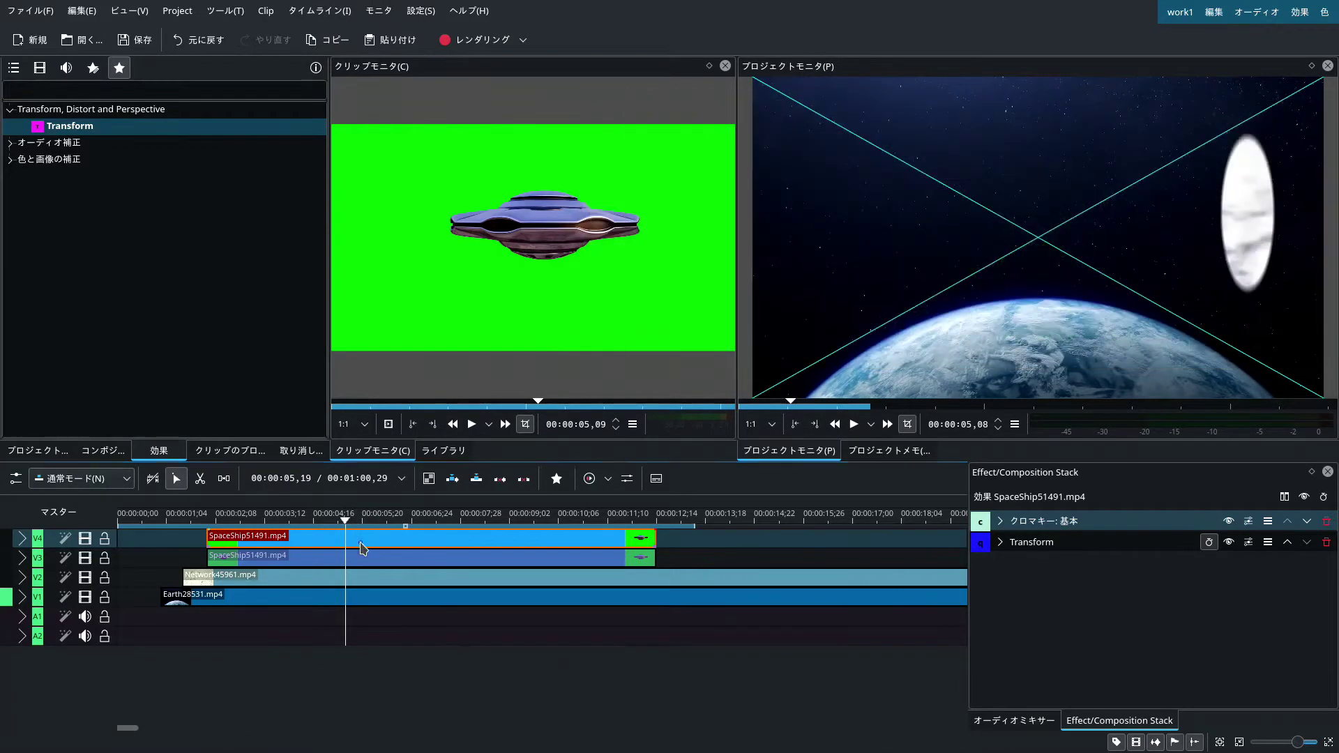
# Add a marker at 00:00:03,06 in the V4 spaceship clip with the comment check1 and カテゴリ 8.
pyautogui.rightClick(356, 537)
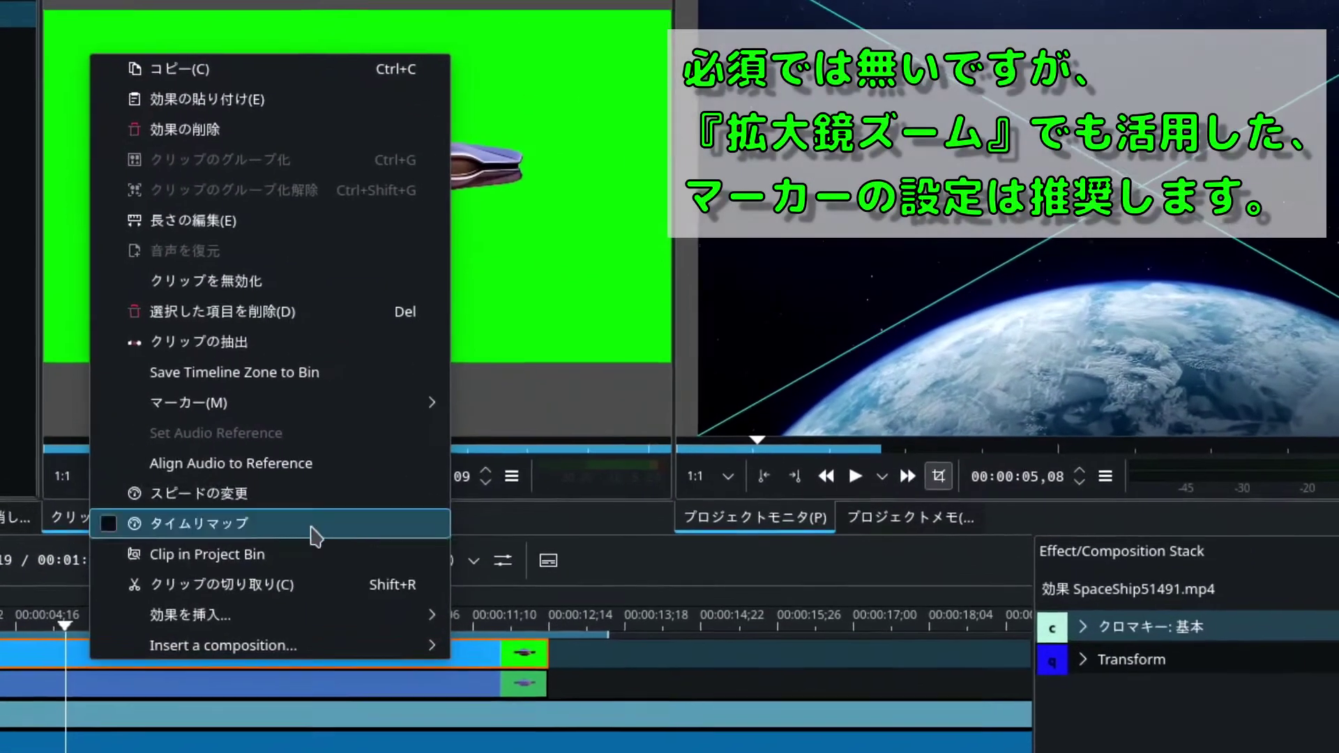
pyautogui.moveTo(328, 408)
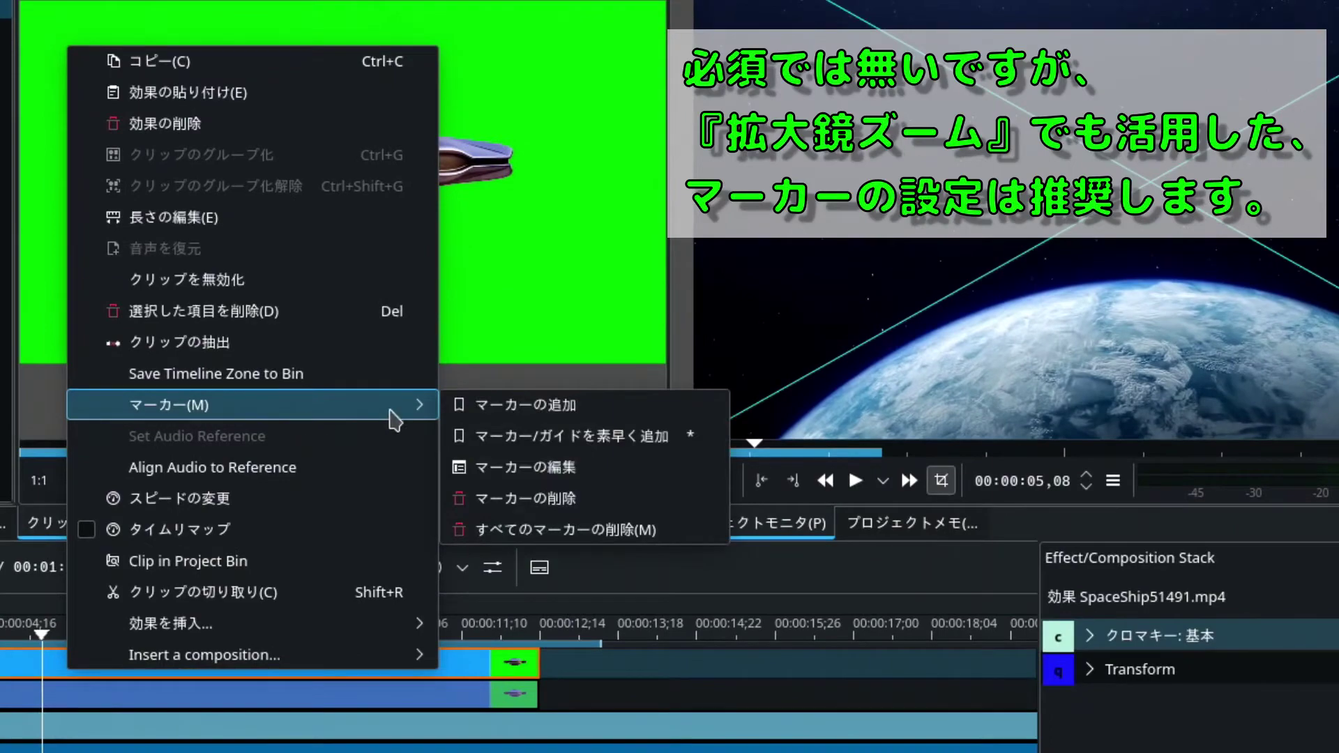
pyautogui.click(537, 411)
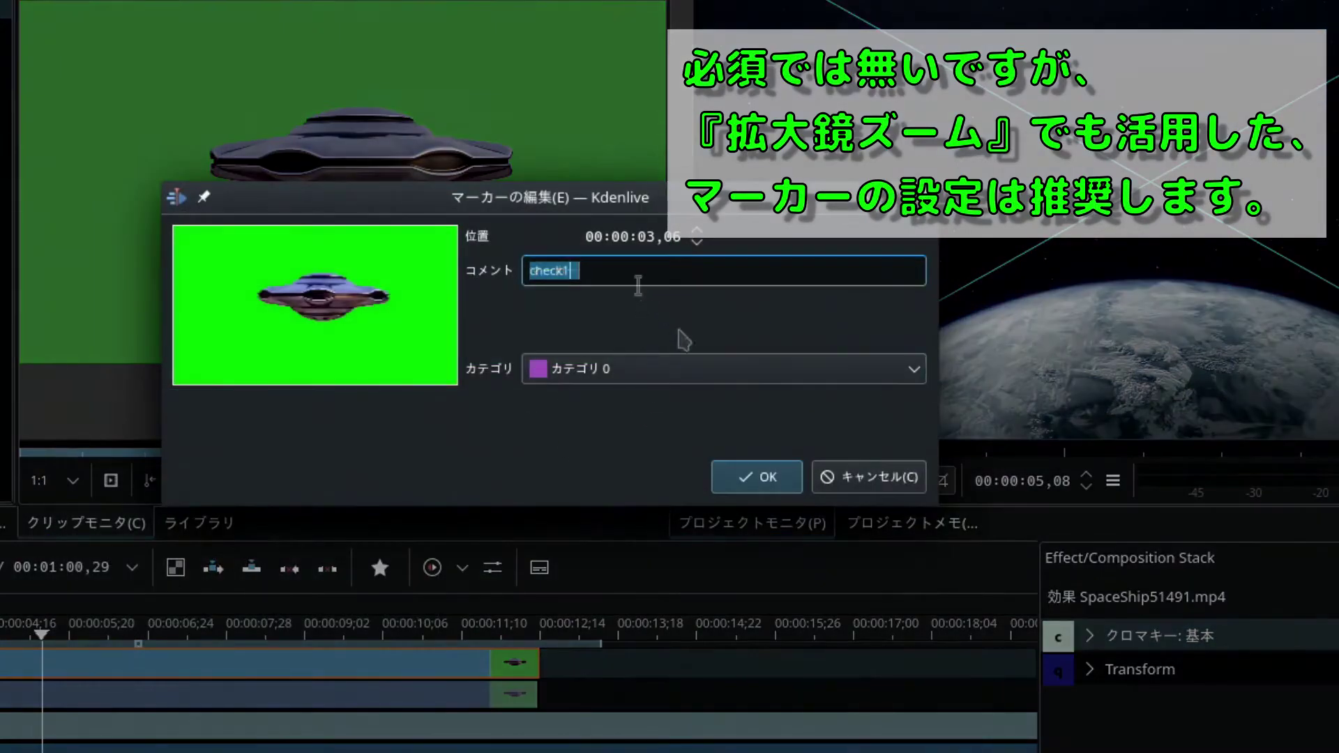
pyautogui.click(692, 370)
pyautogui.click(664, 594)
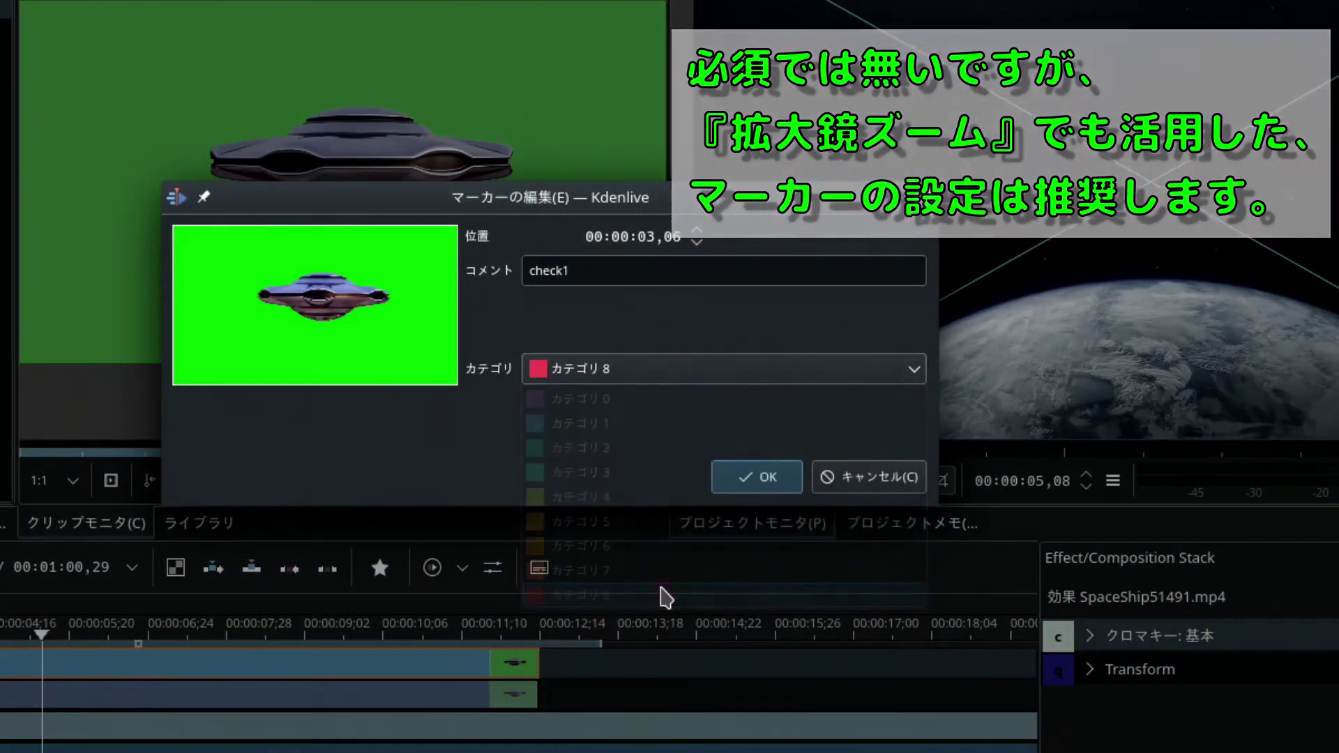
pyautogui.click(769, 481)
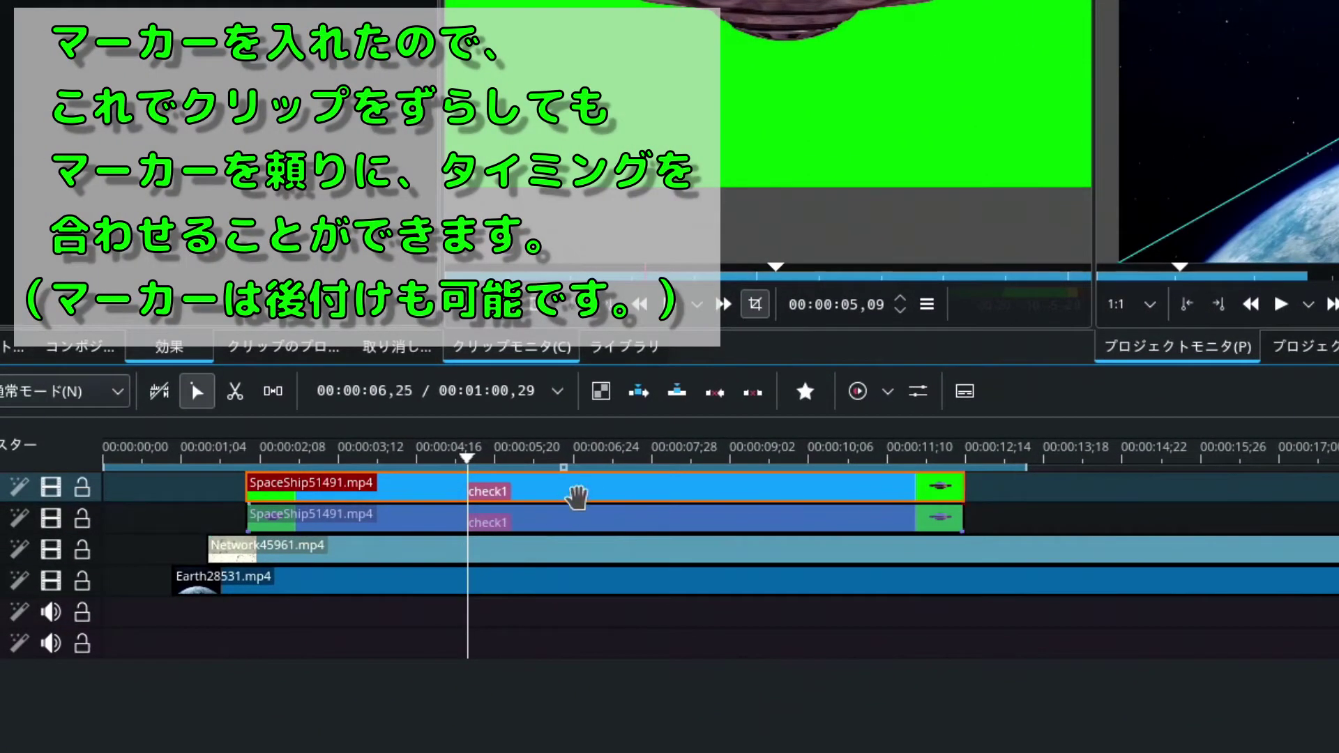
pyautogui.moveTo(586, 491)
pyautogui.mouseDown()
pyautogui.moveTo(731, 490)
pyautogui.moveTo(579, 484)
pyautogui.mouseUp()
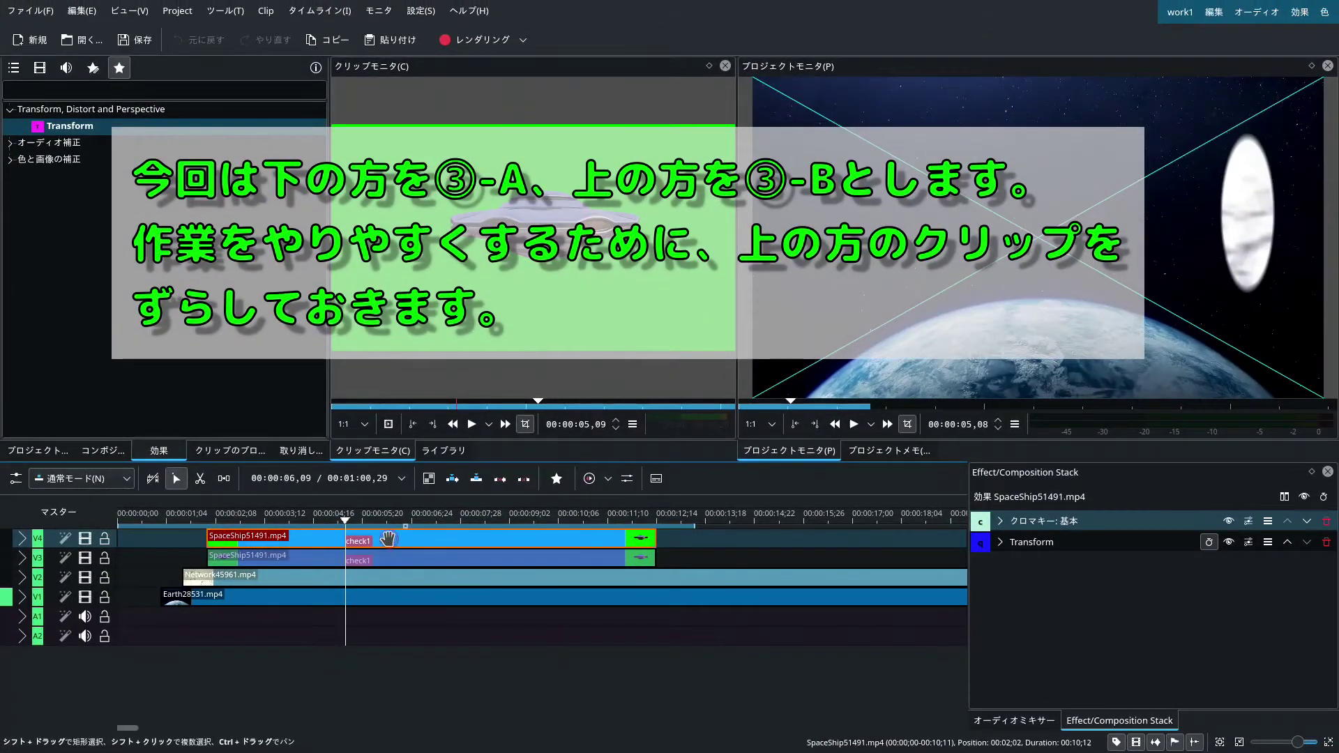
# Shift the V4 spaceship clip later, clear of the V3 clip, and copy the Alpha shapes (Mask) effect from Network45961.mp4 onto the V3 clip.
pyautogui.moveTo(387, 539); pyautogui.dragTo(461, 540)
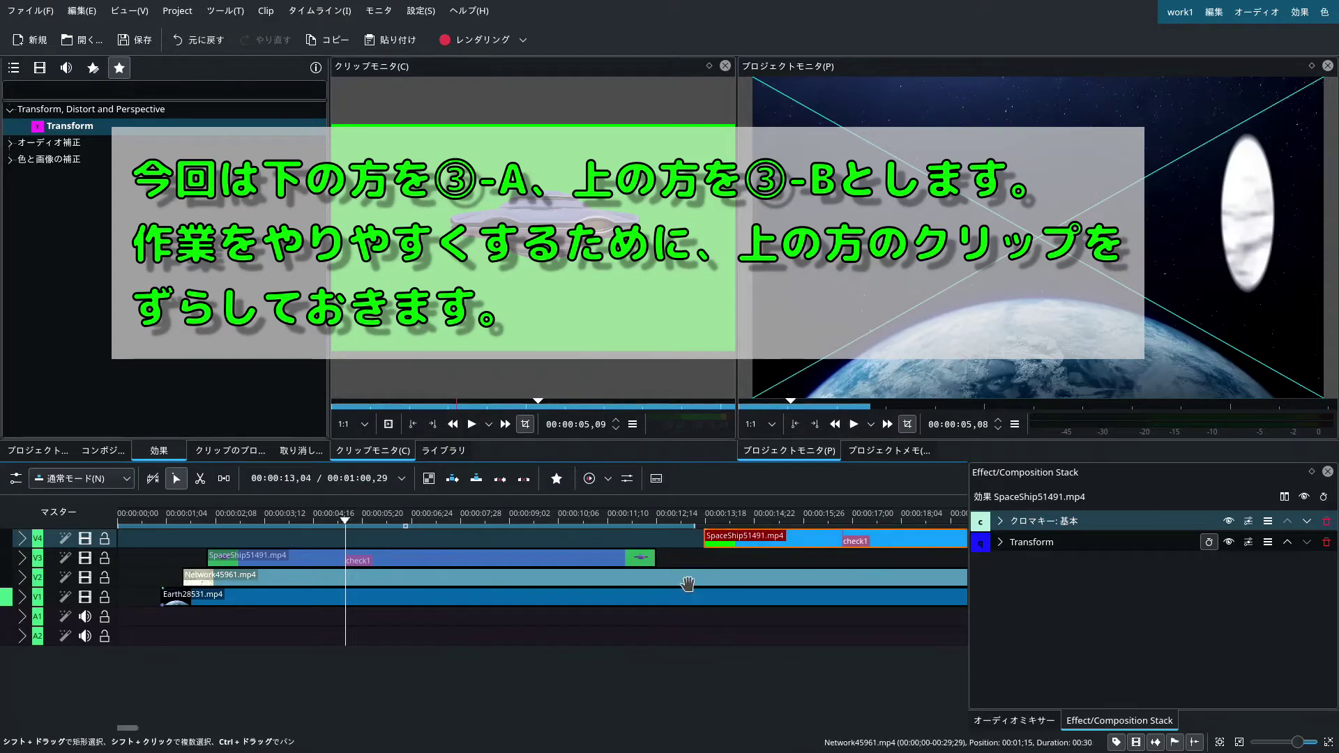
pyautogui.click(389, 564)
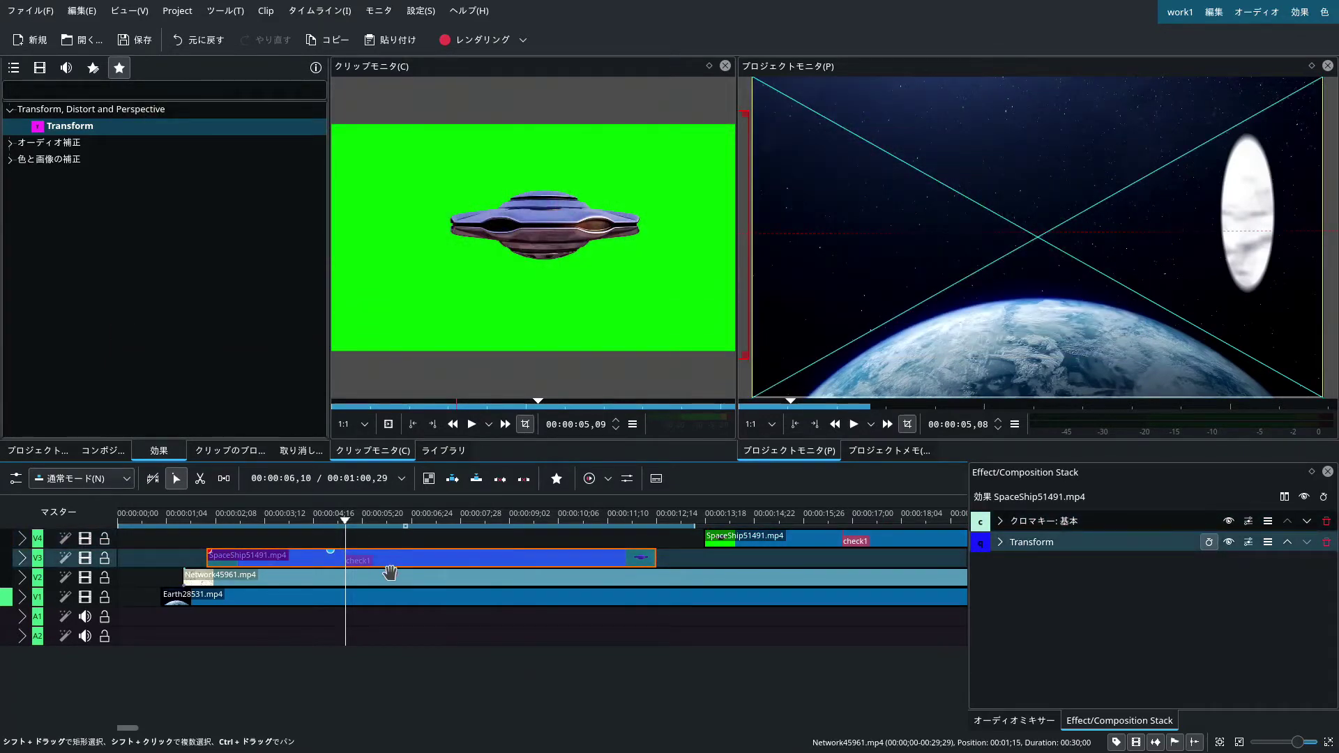
pyautogui.click(389, 574)
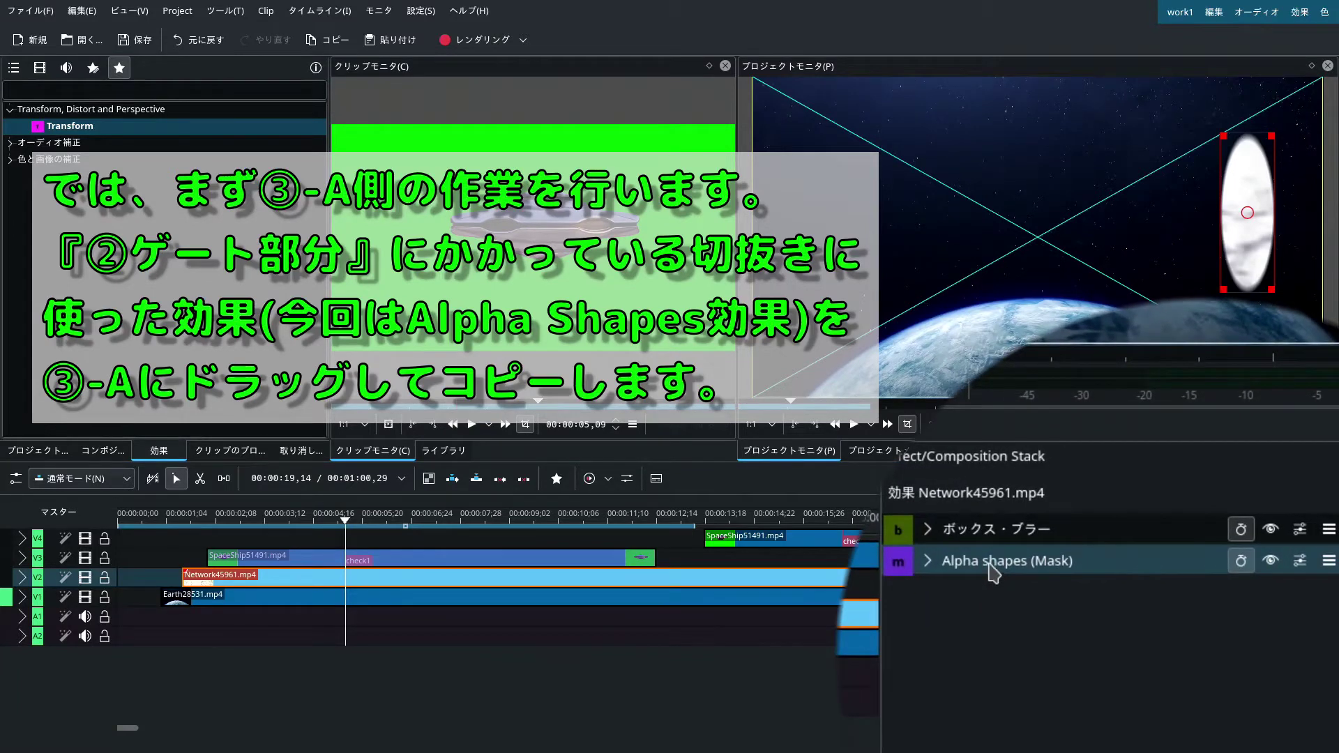
pyautogui.moveTo(990, 571); pyautogui.dragTo(483, 562)
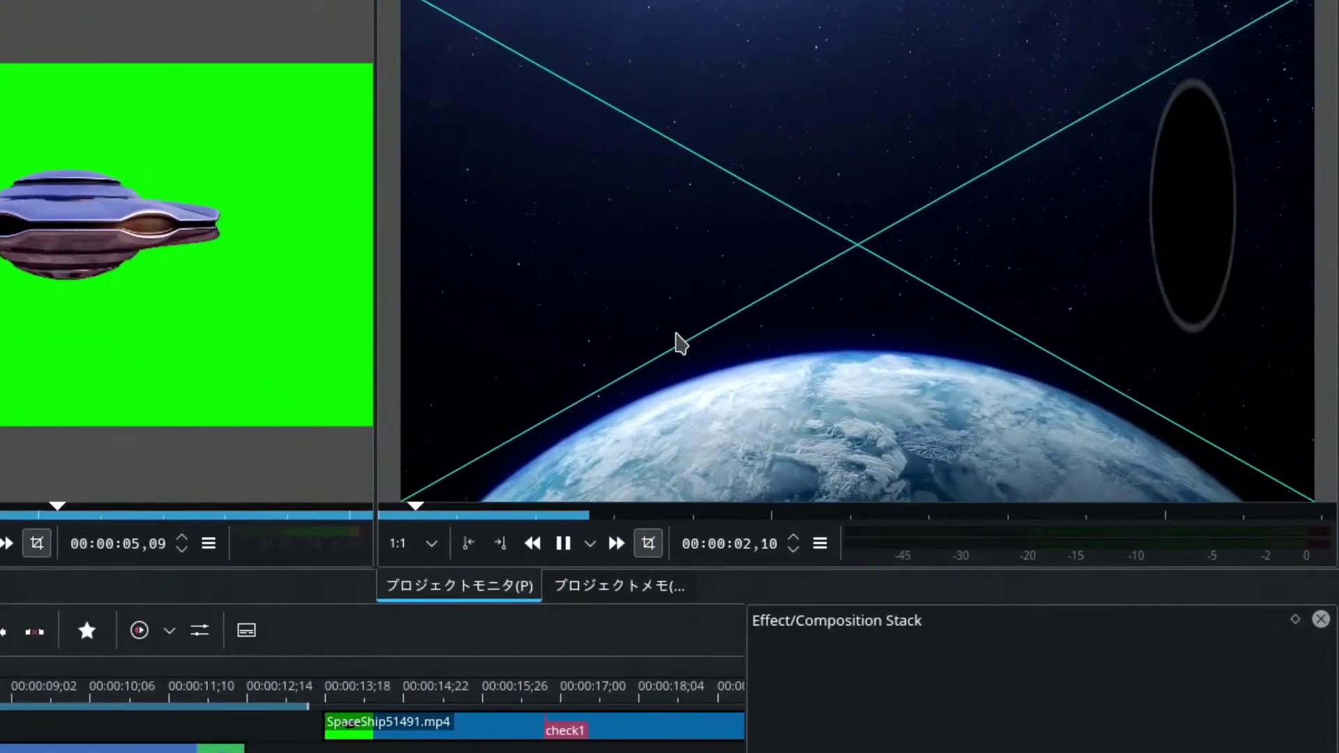
# Stop playback, go to 00:00:02,25, and set 操作 in the V3 spaceship clip's Alpha shapes (Mask) effect to 最小.
pyautogui.click(566, 543)
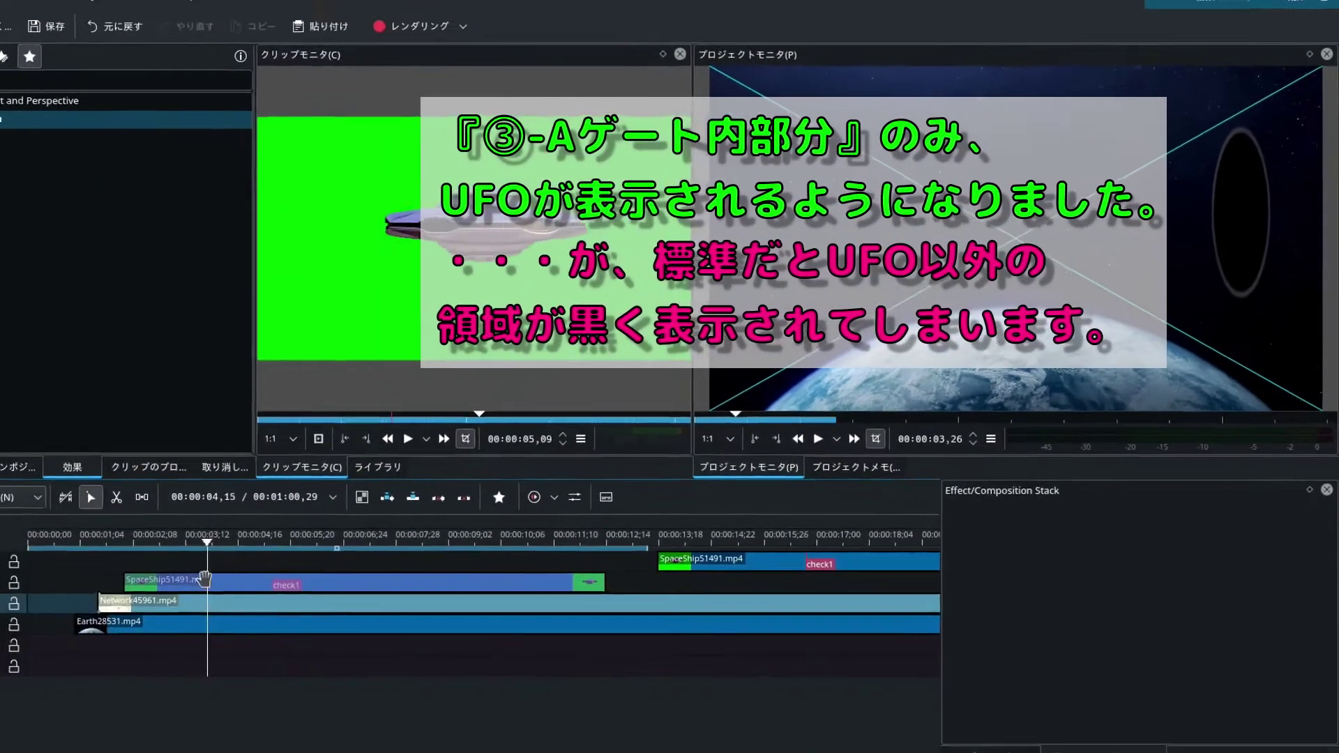
pyautogui.click(186, 565)
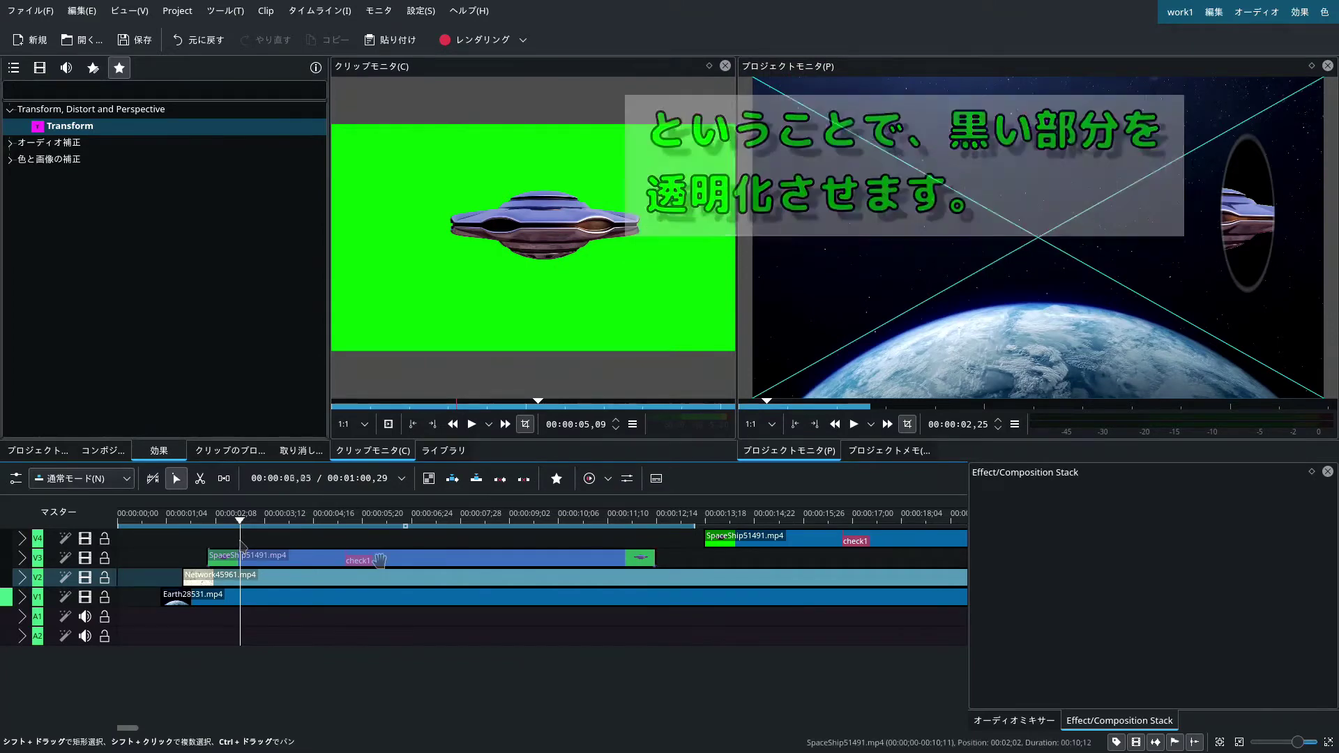
pyautogui.click(373, 557)
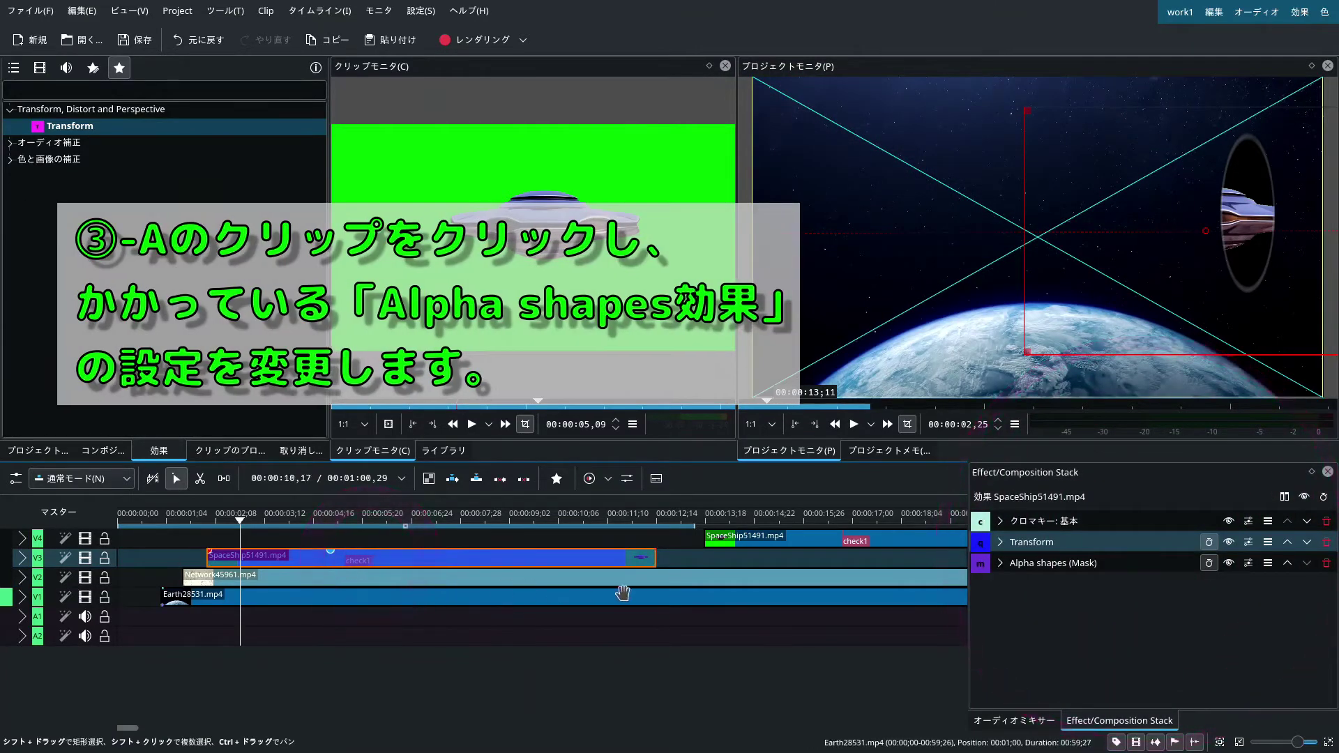
pyautogui.click(1039, 563)
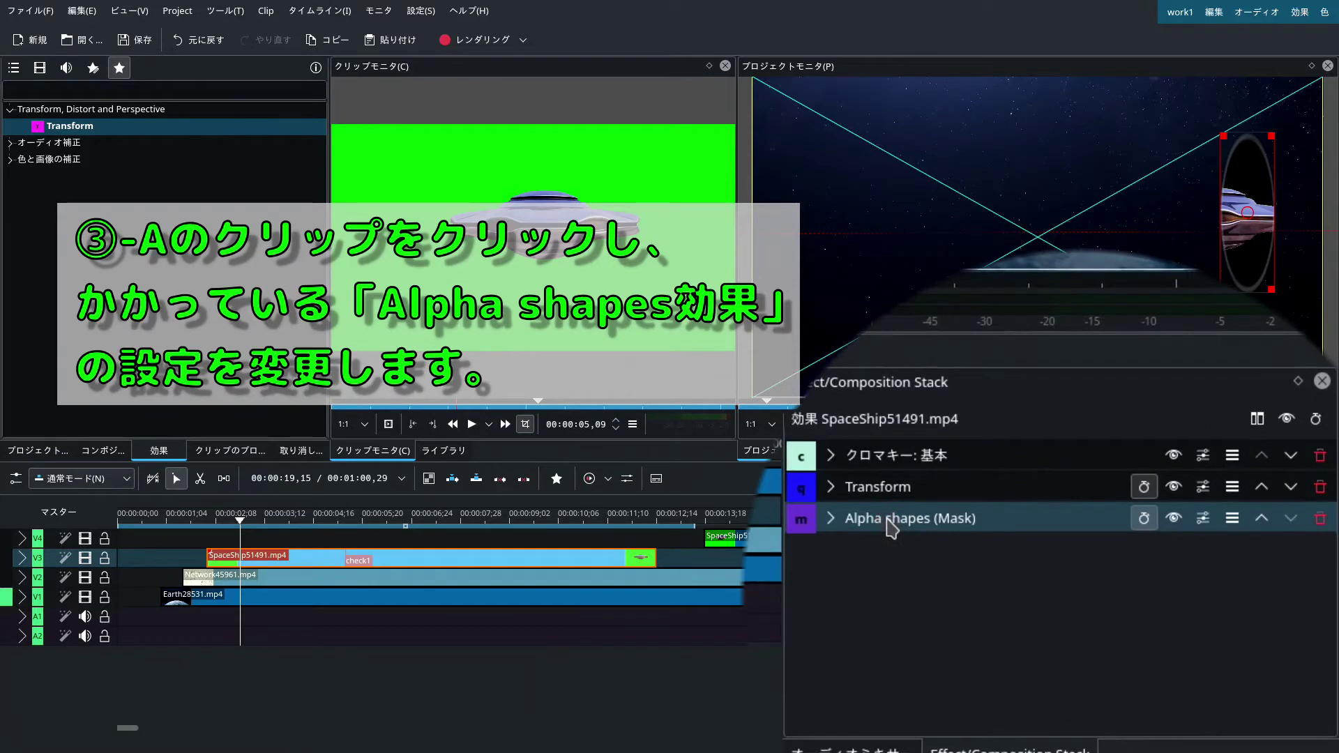
pyautogui.click(829, 520)
pyautogui.moveTo(1329, 490); pyautogui.dragTo(1332, 645)
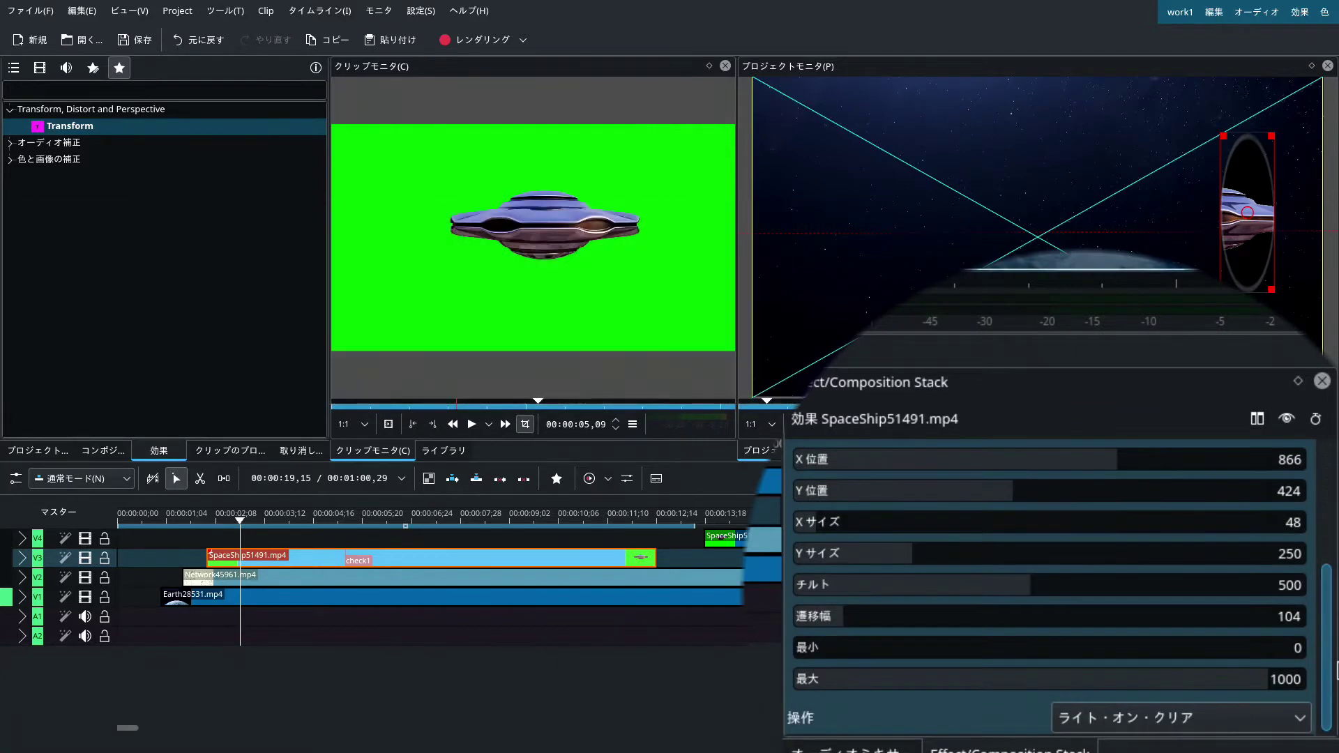
pyautogui.click(1309, 720)
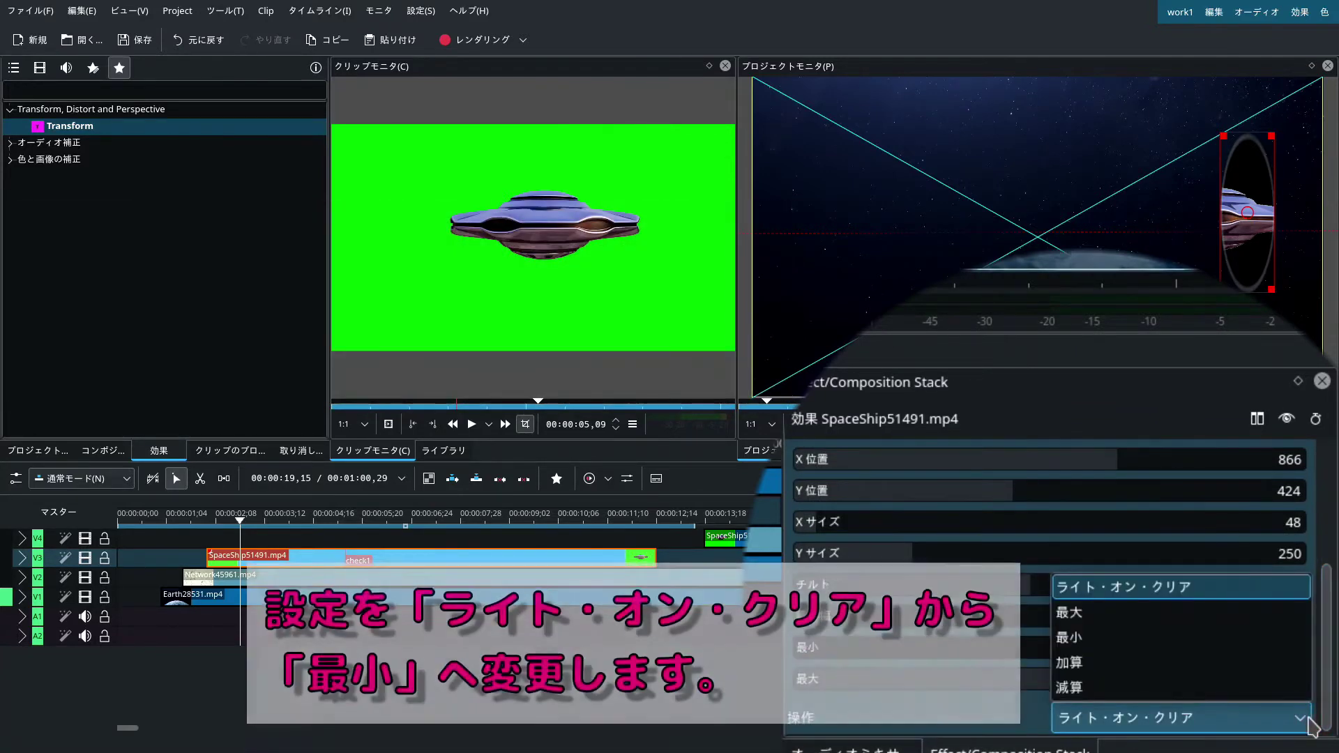
pyautogui.click(1137, 637)
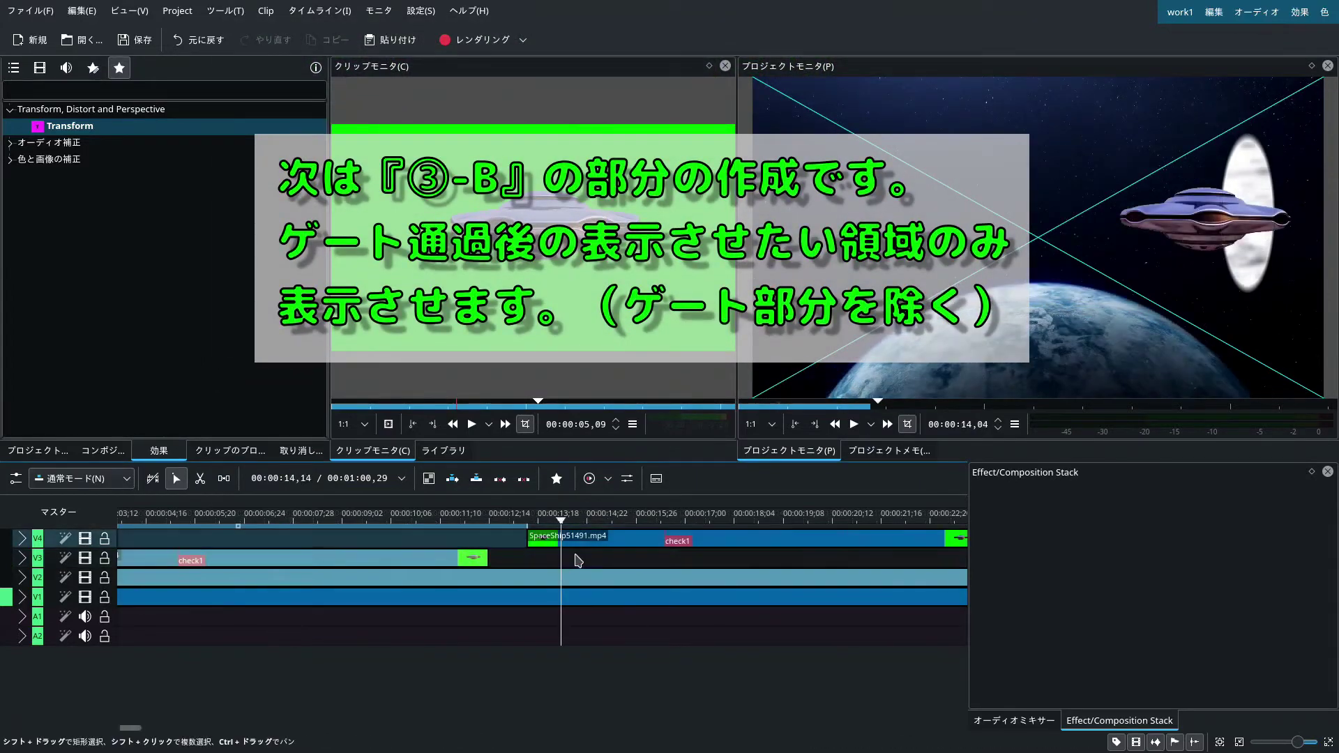
# Apply the Alpha shapes (Mask) effect from the Alpha, Mask and Keying category to the V4 spaceship clip.
pyautogui.click(592, 543)
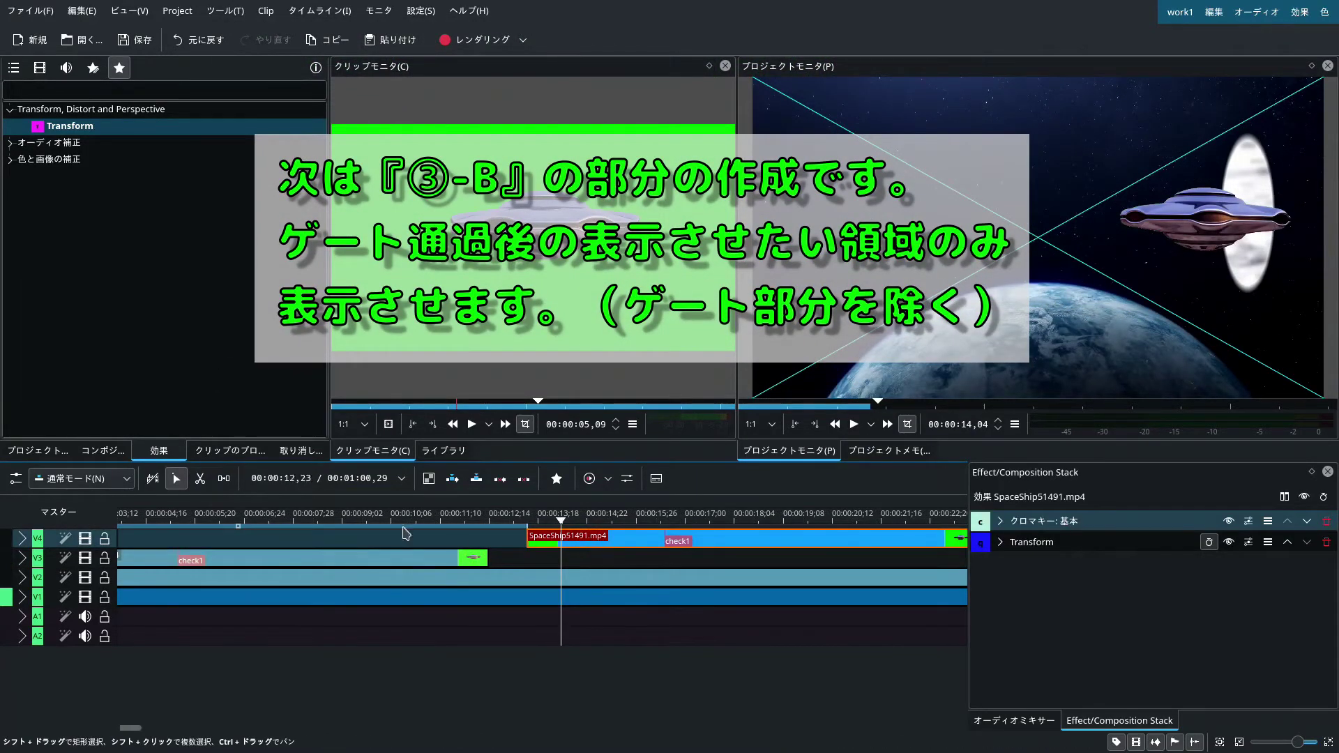
pyautogui.click(10, 110)
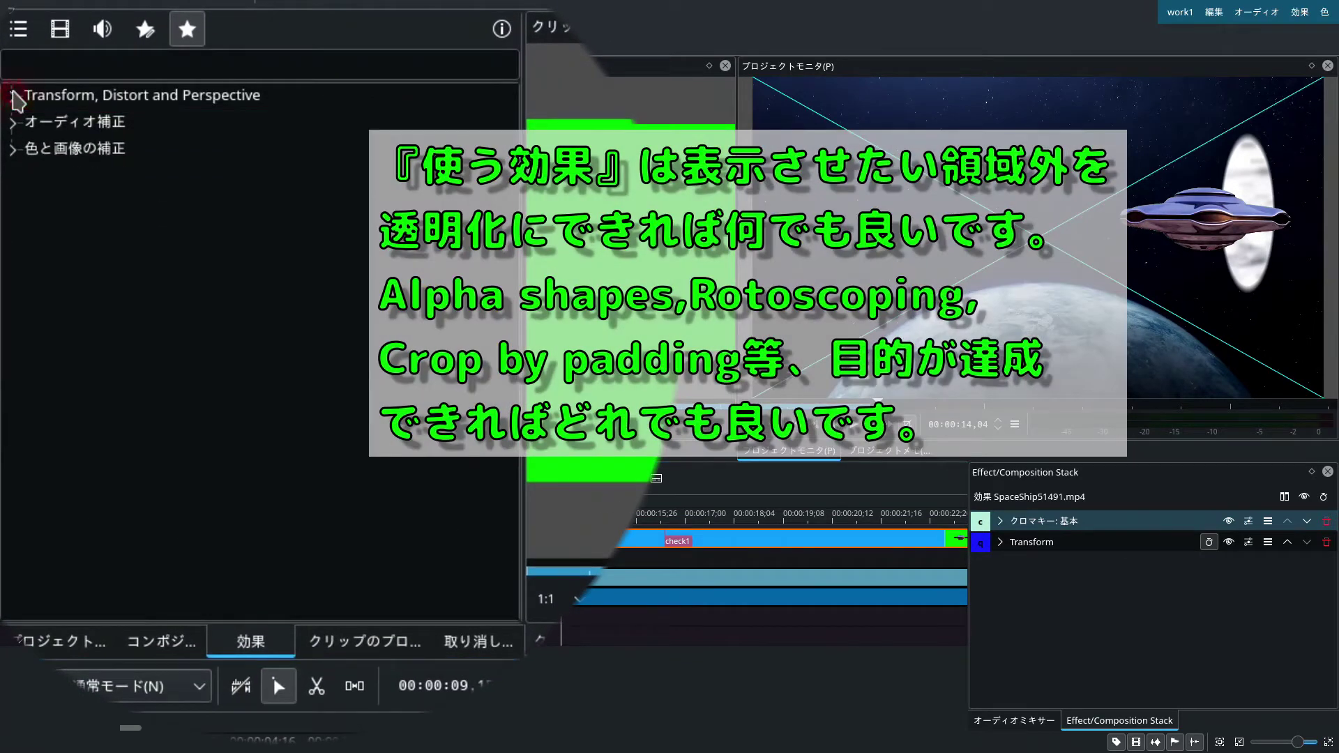
pyautogui.click(74, 40)
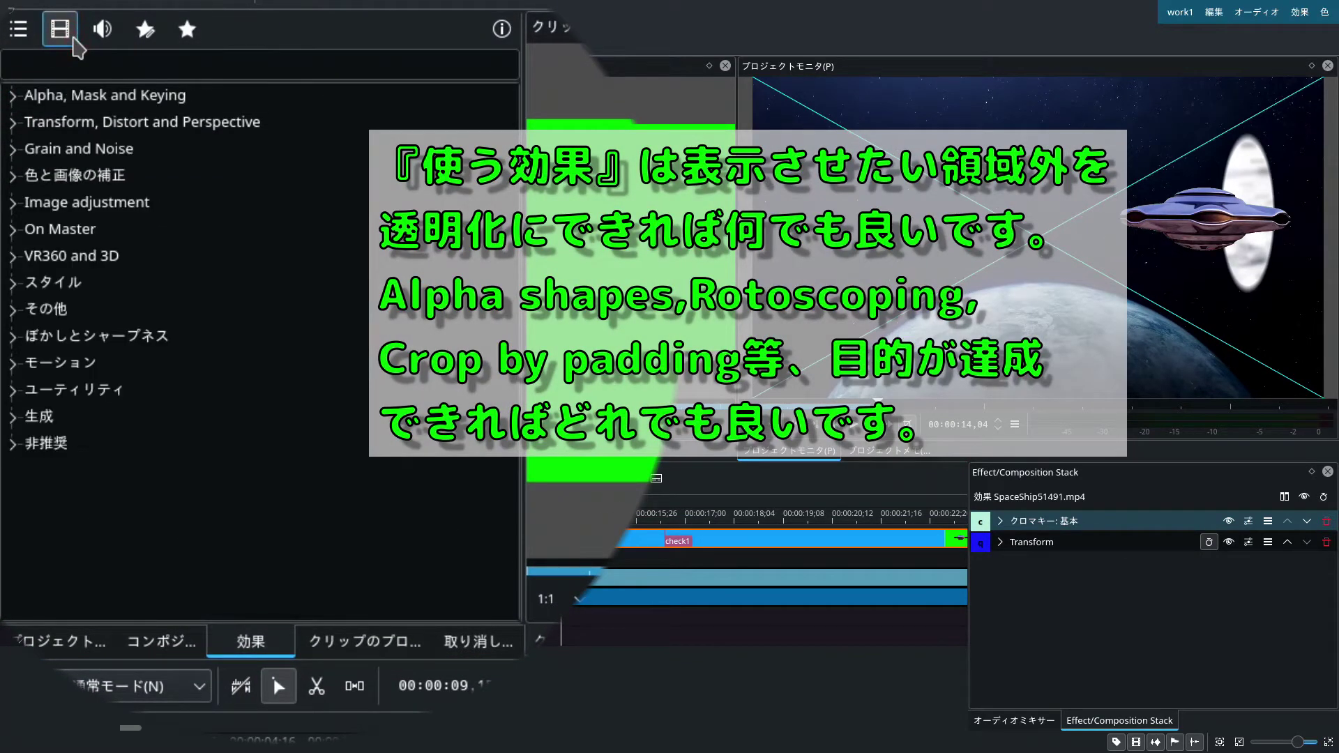
pyautogui.click(91, 96)
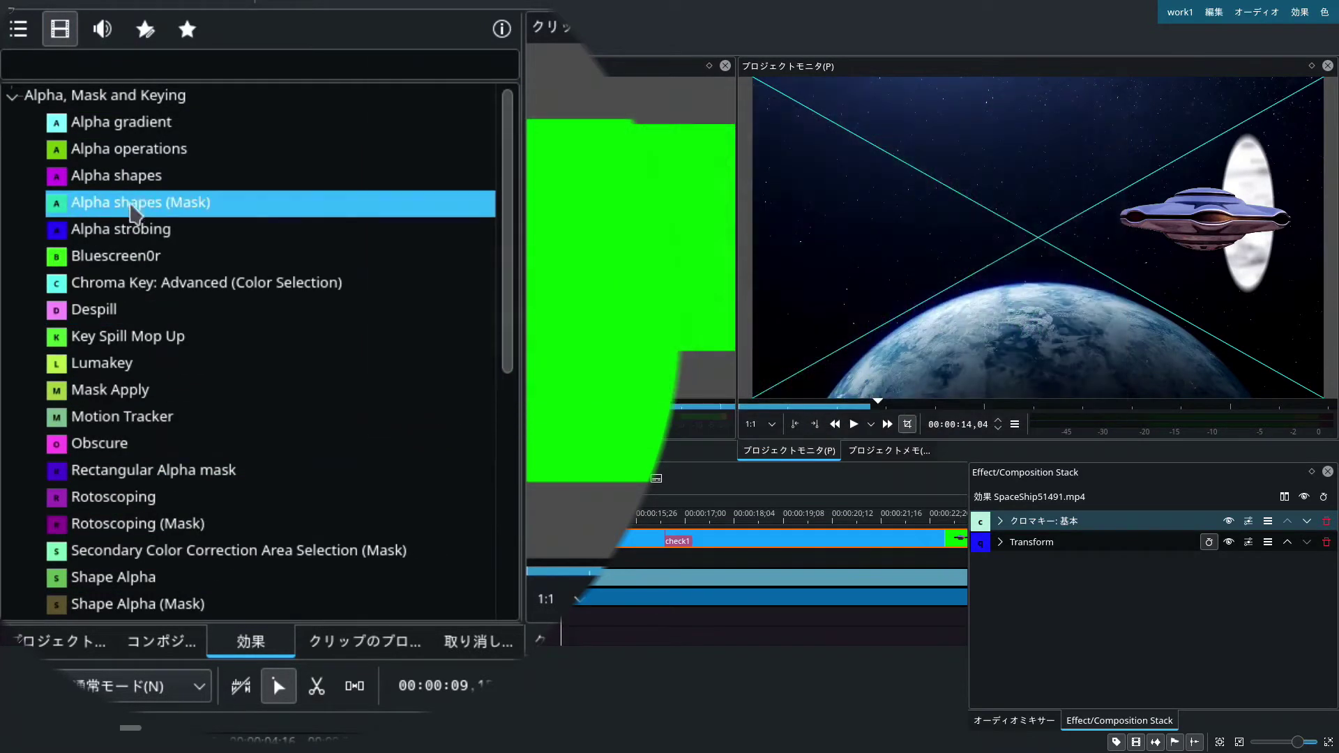
pyautogui.moveTo(133, 208); pyautogui.dragTo(483, 501)
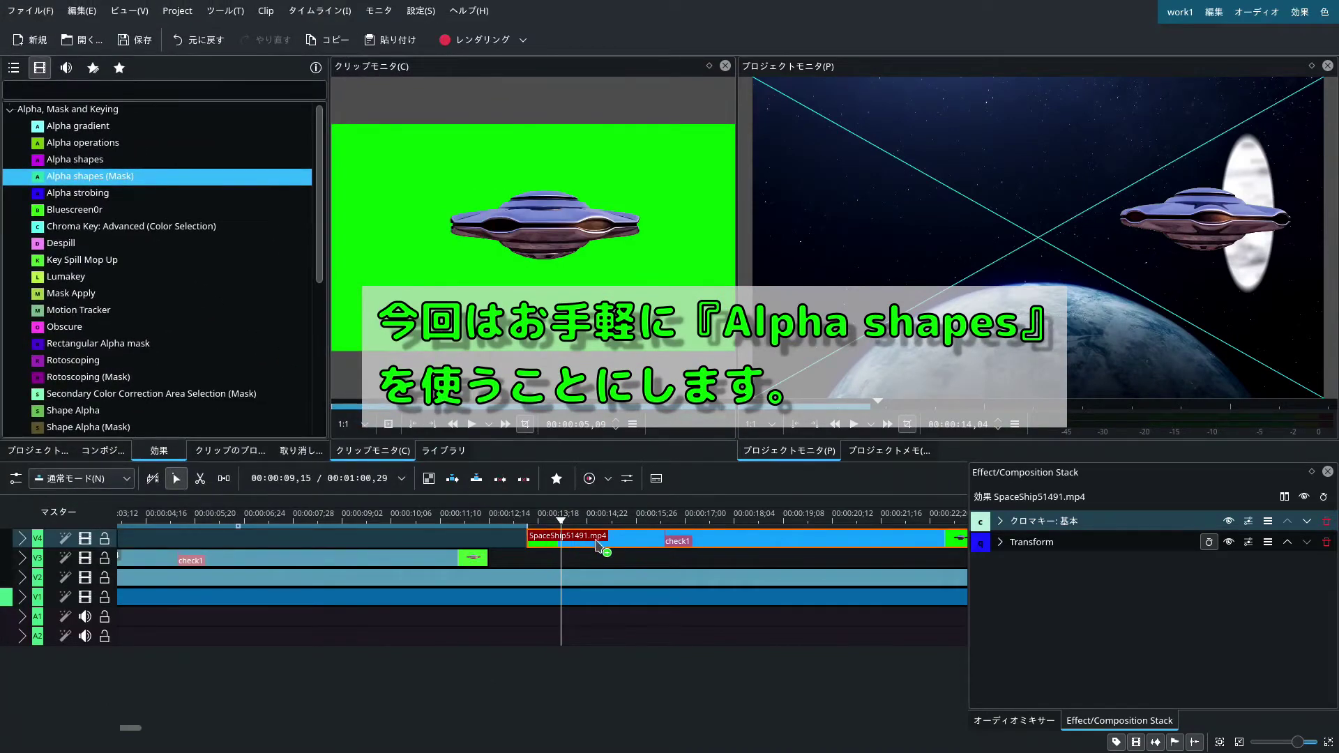
pyautogui.moveTo(599, 546); pyautogui.dragTo(643, 543)
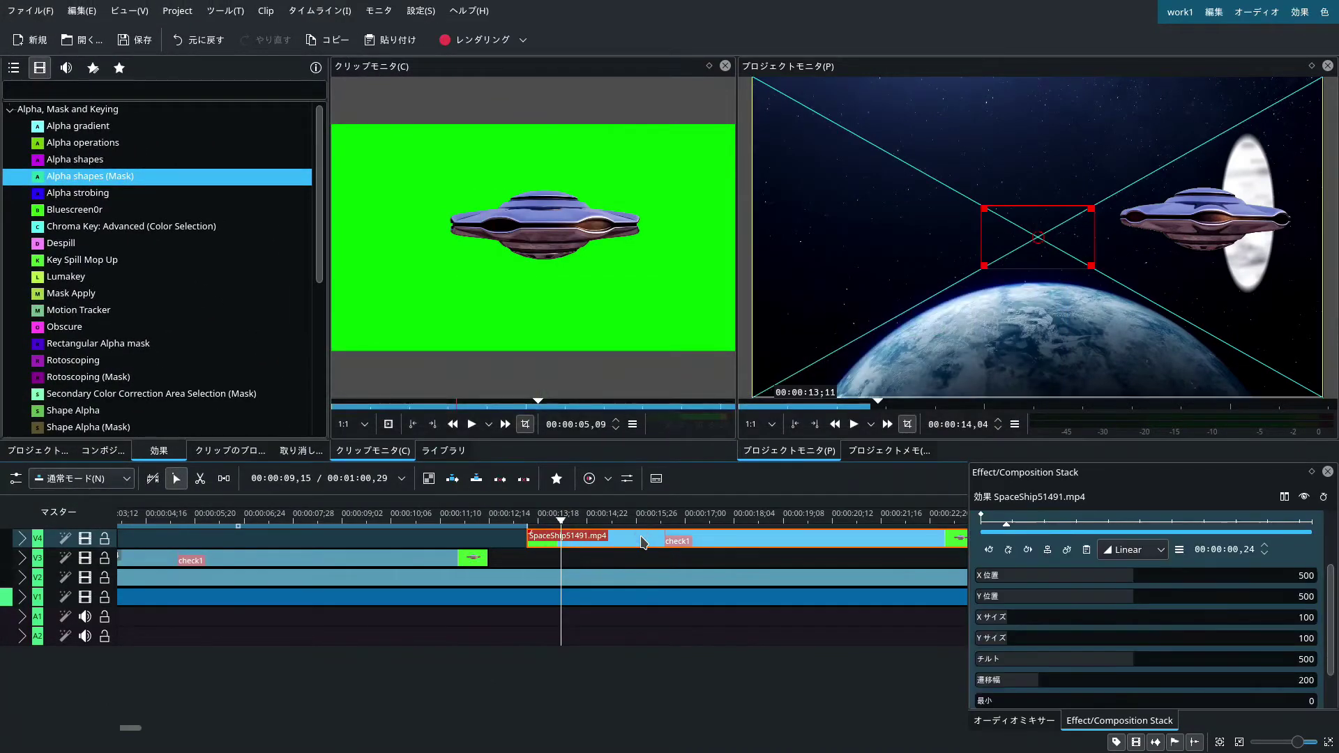
# Resize the V4 clip's rectangular mask to span from the gate's middle past the frame's left edge, about X 413, Y 425, X size 443, Y size 236.
pyautogui.moveTo(1334, 607); pyautogui.dragTo(1334, 548)
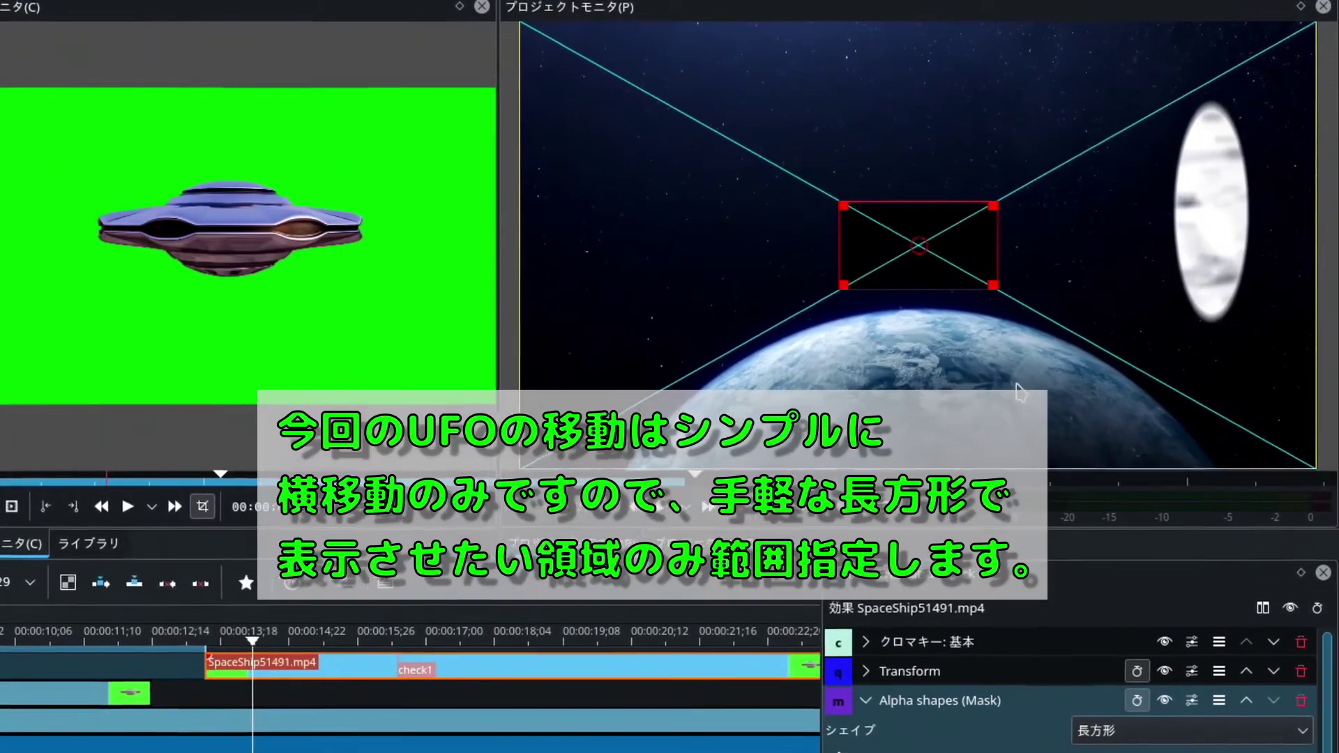
pyautogui.moveTo(1150, 163); pyautogui.dragTo(1208, 125)
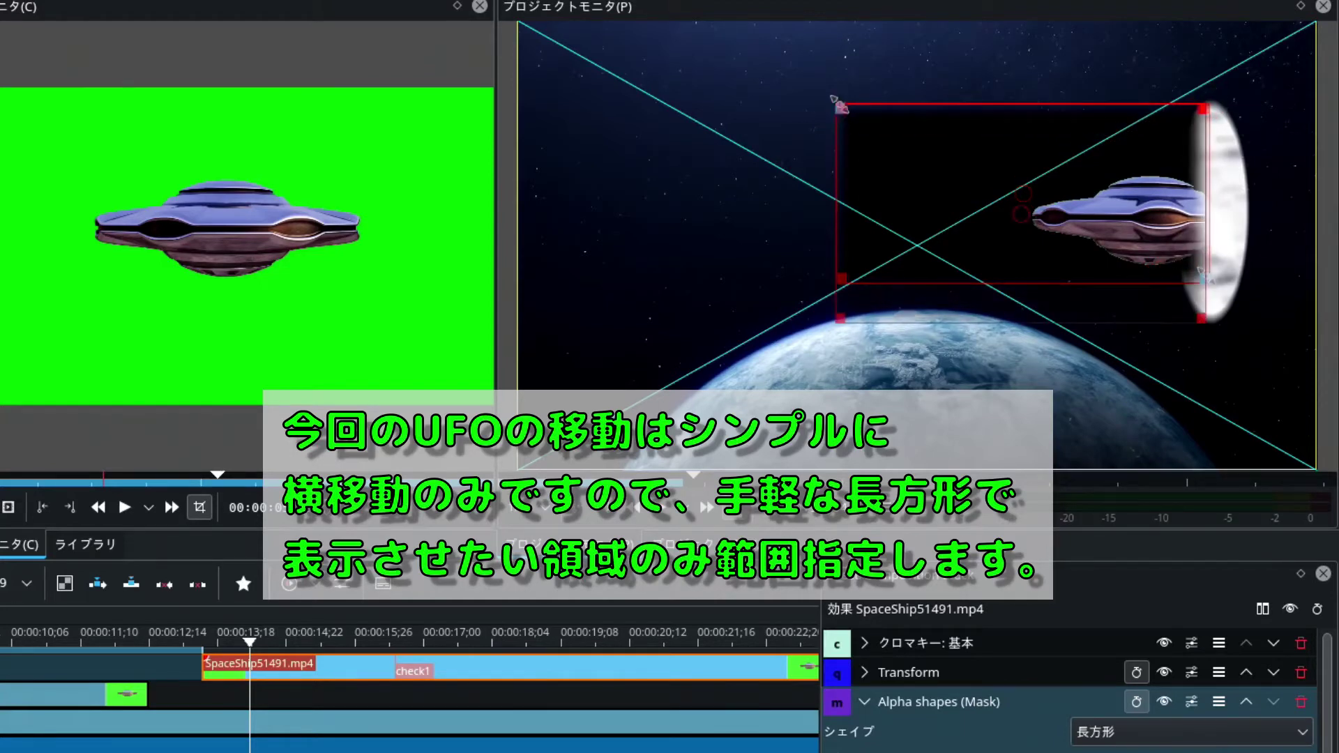
pyautogui.moveTo(840, 106); pyautogui.dragTo(496, 108)
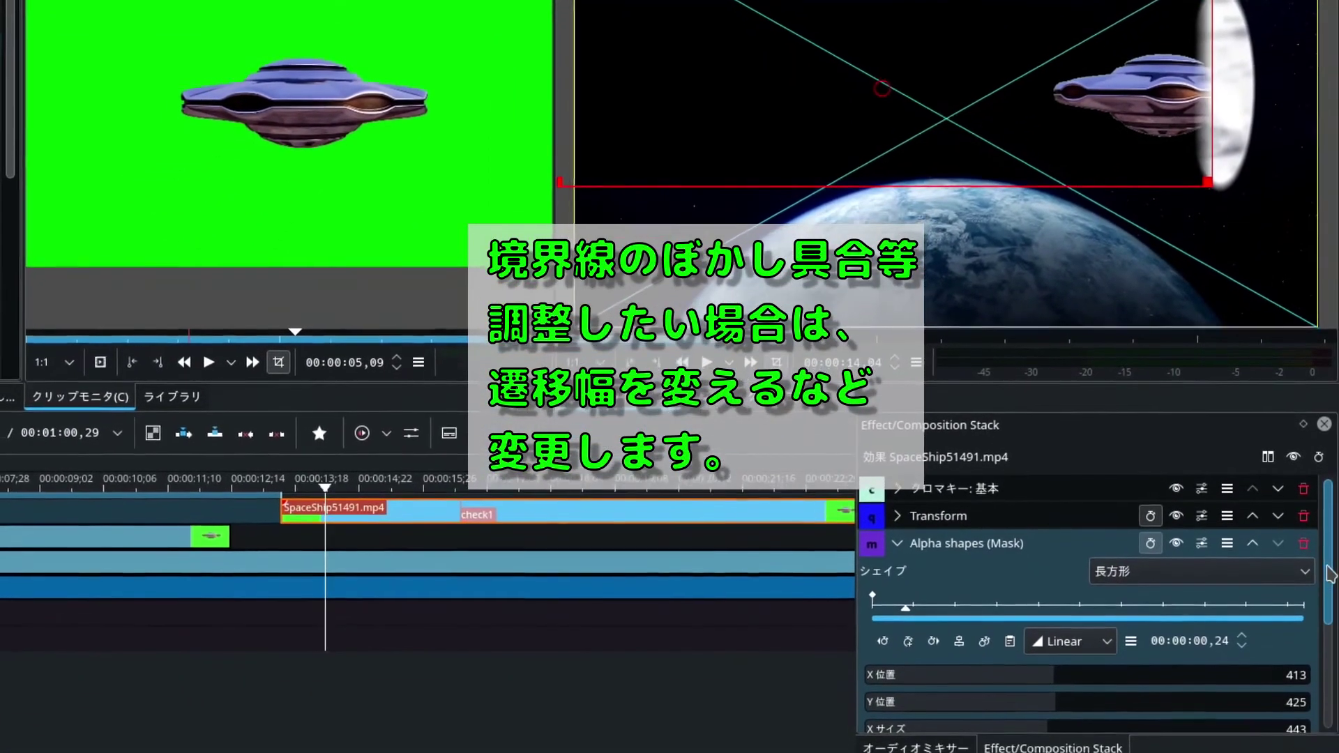
# Set the V4 clip's mask transition width (遷移幅) to 73 and its 操作 to 最小, and collapse the effect's settings.
pyautogui.scroll(-5, 1252, 725)
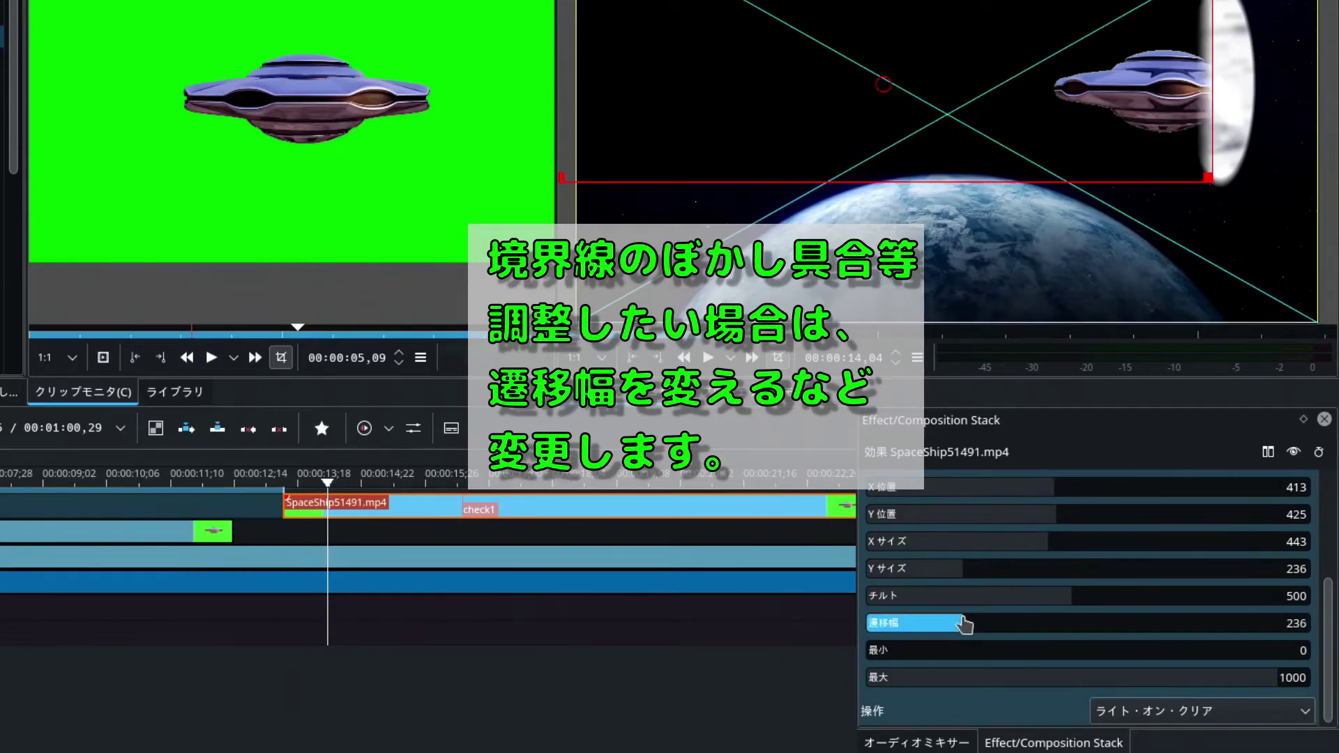
pyautogui.moveTo(969, 625); pyautogui.dragTo(898, 627)
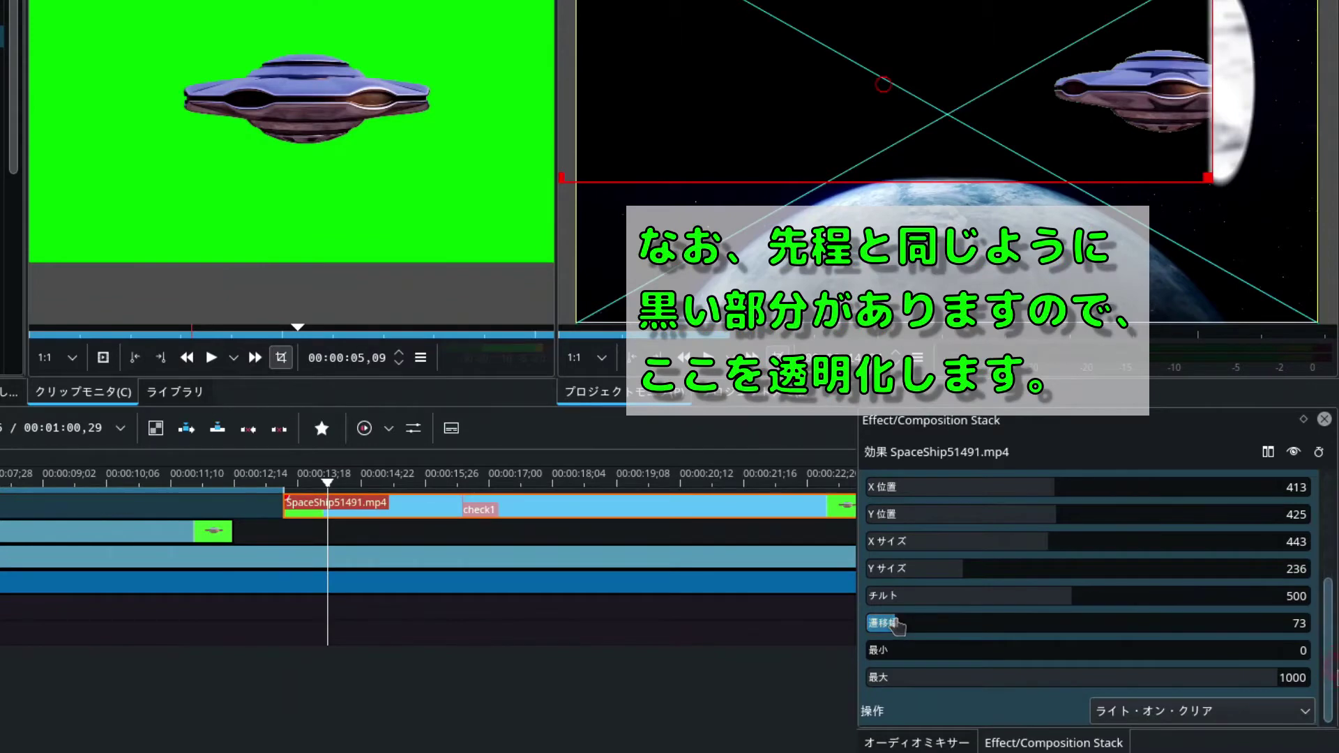
pyautogui.click(1304, 718)
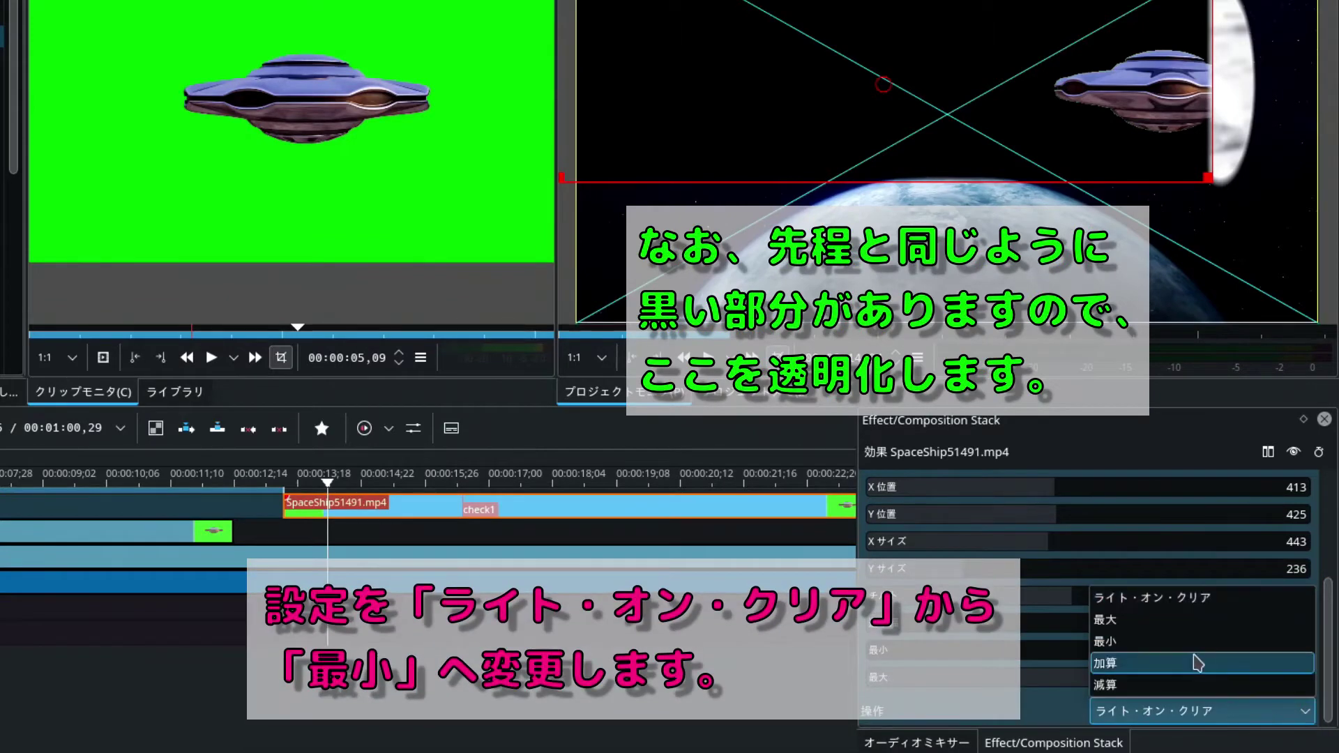
pyautogui.click(1193, 645)
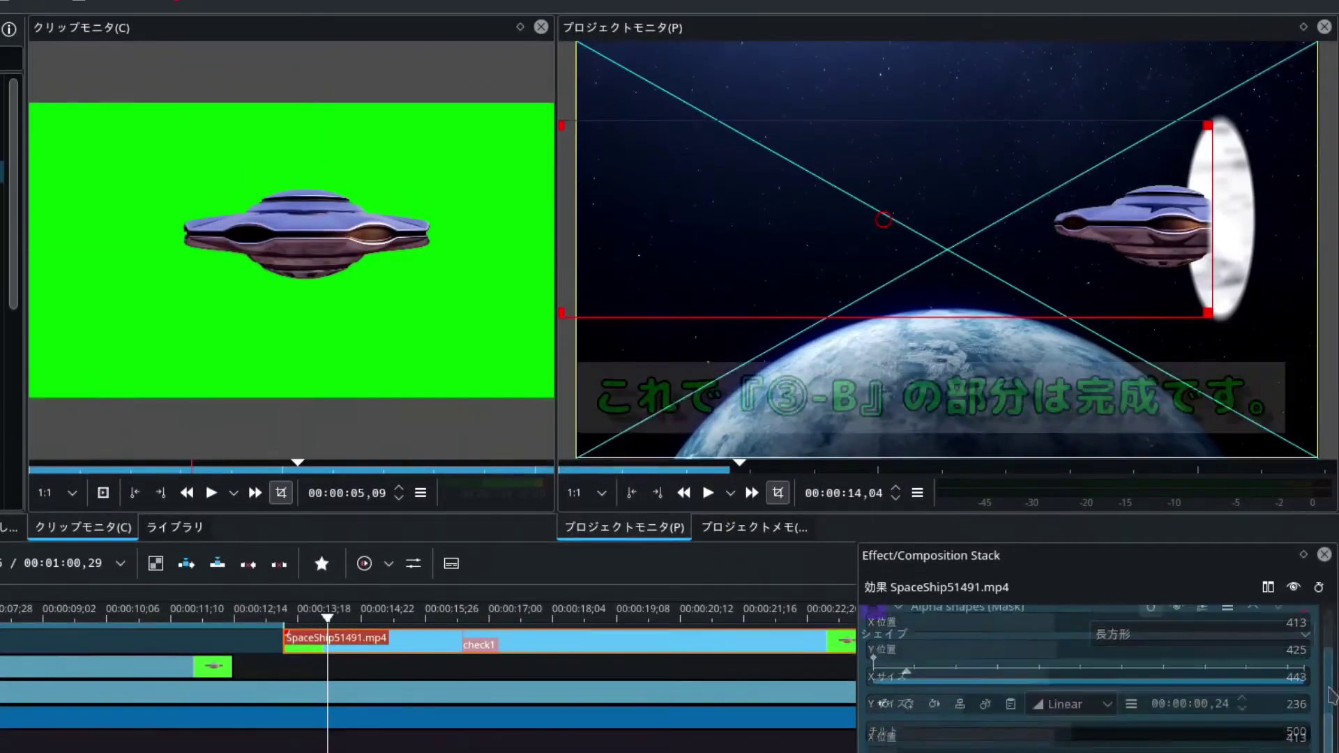
pyautogui.moveTo(1331, 694); pyautogui.dragTo(1332, 655)
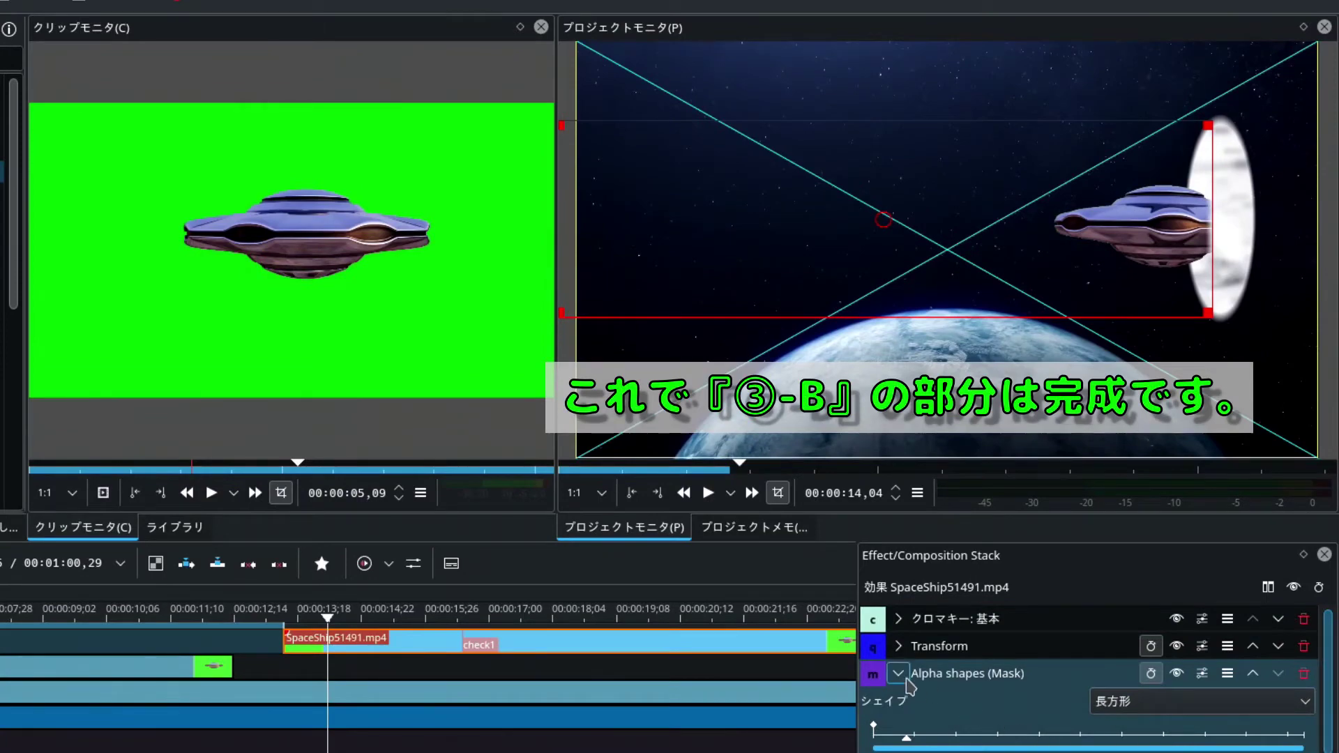
pyautogui.click(898, 673)
# Preview the masked V4 clip, and move it back above the V3 clip so that their check1 markers line up.
pyautogui.click(709, 495)
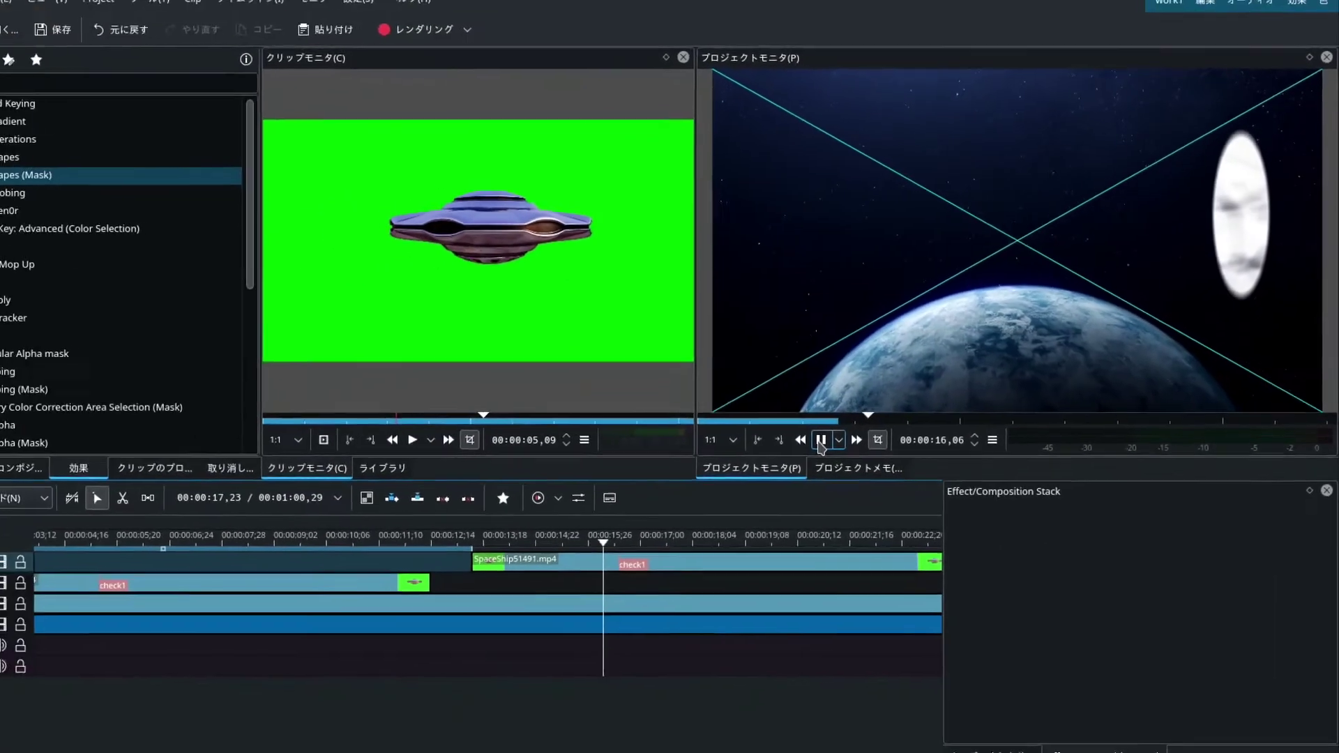
pyautogui.click(821, 441)
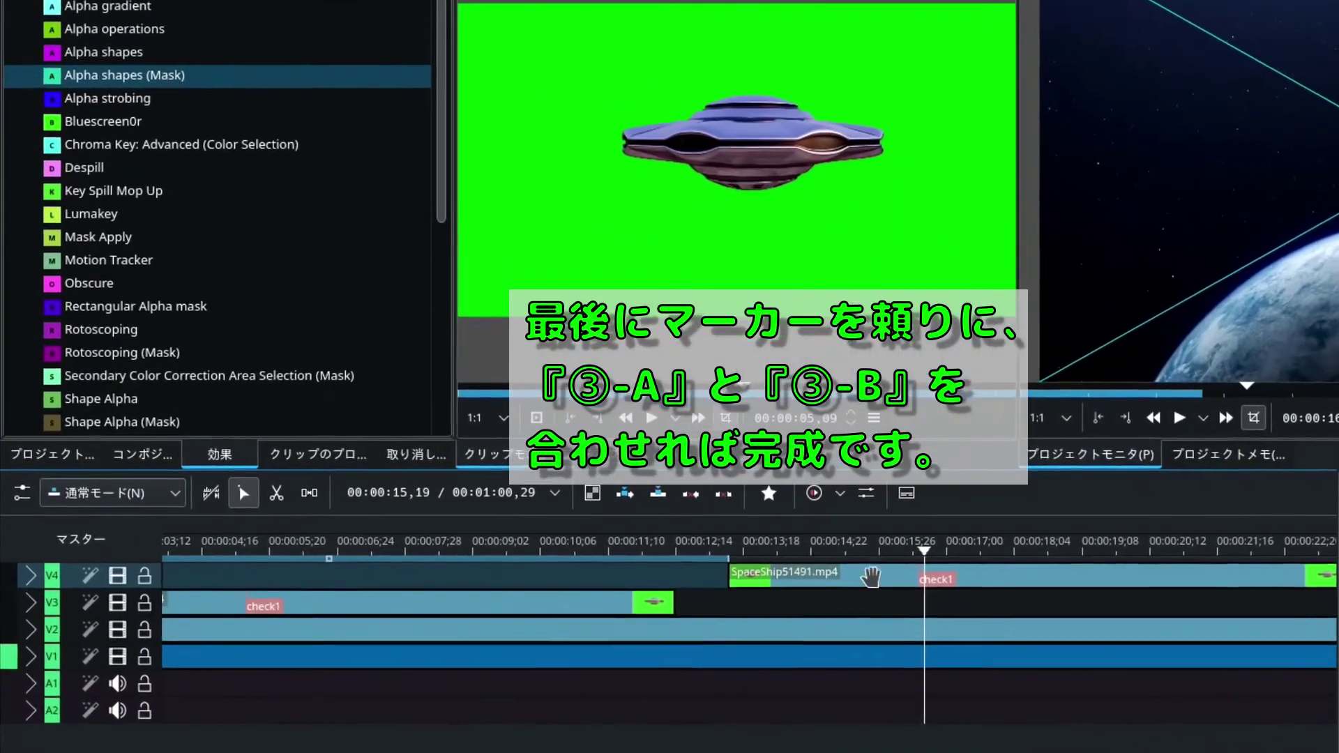
pyautogui.moveTo(616, 537); pyautogui.dragTo(442, 537)
pyautogui.moveTo(615, 576); pyautogui.dragTo(586, 575)
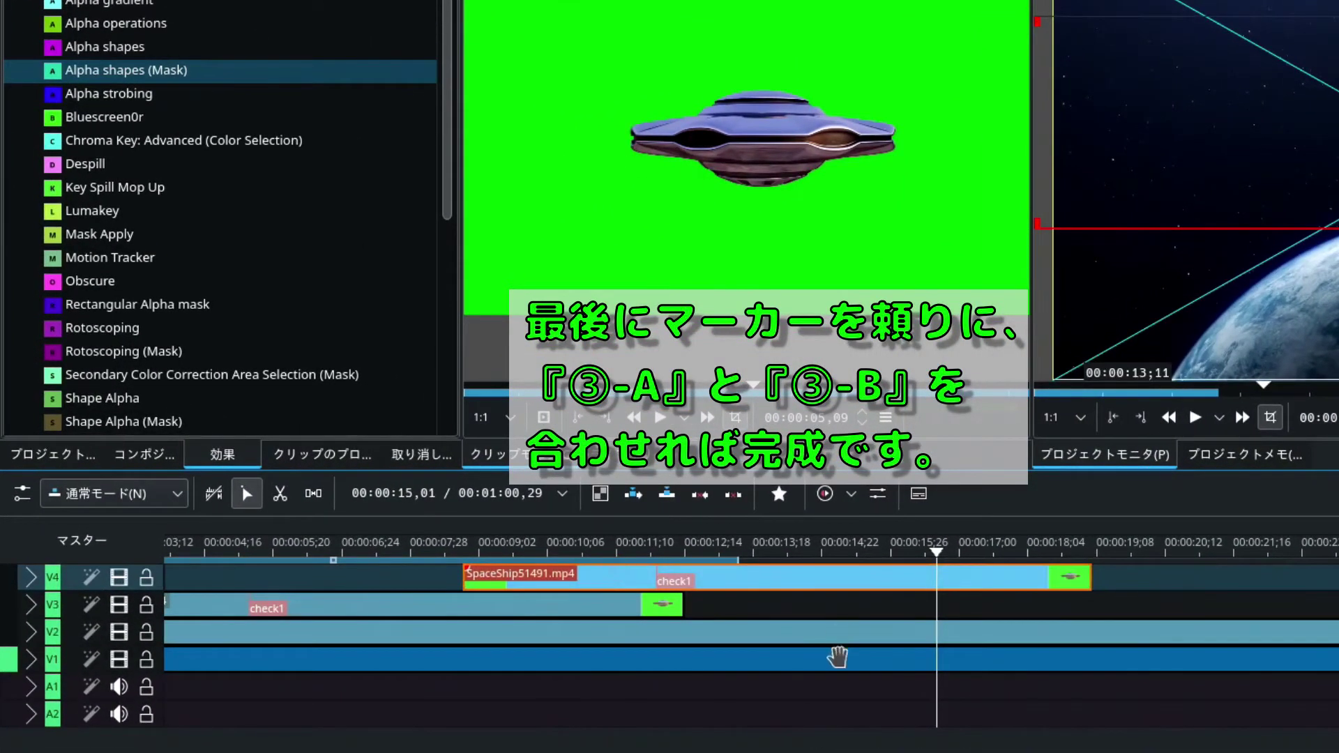
pyautogui.scroll(2, 839, 643)
pyautogui.moveTo(1007, 577); pyautogui.dragTo(591, 579)
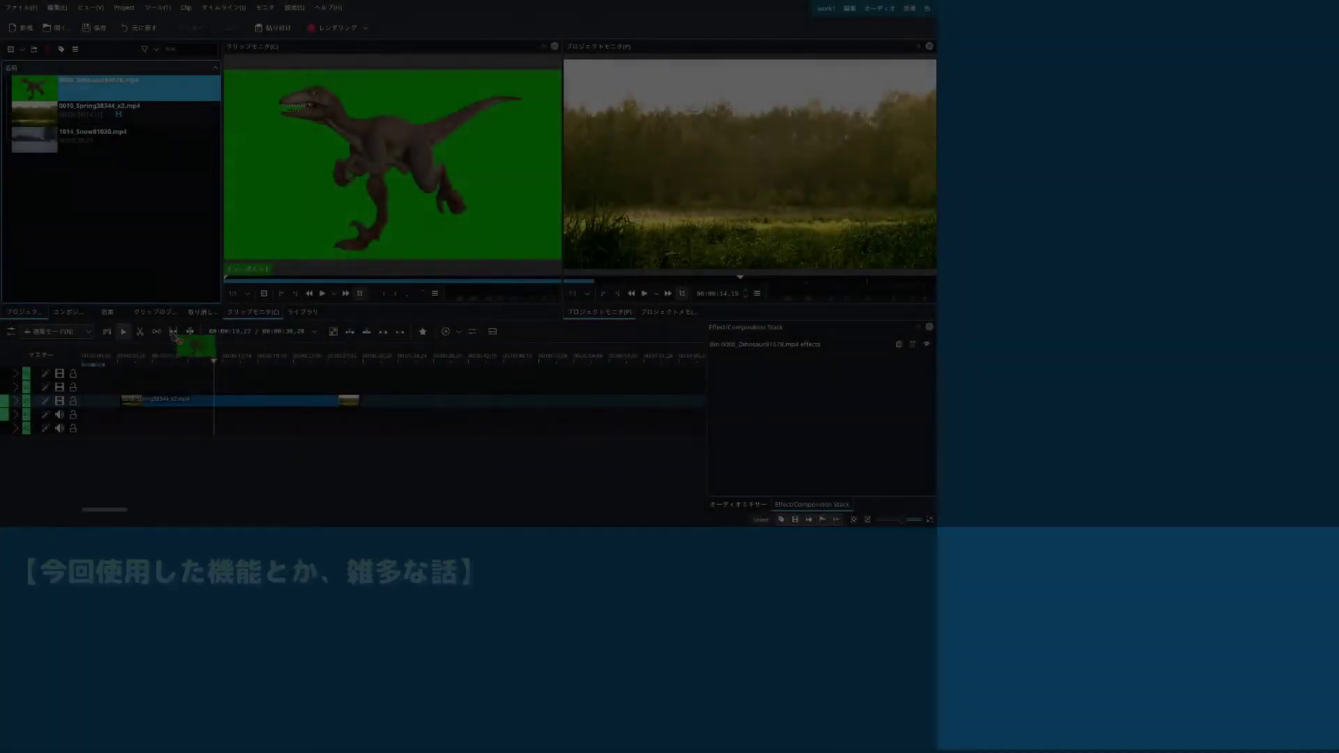
# Place 0008_Dinosaur81678.mp4 on the top video track above the spring clip, and pick its green background as the basic chroma key colour.
pyautogui.moveTo(174, 338); pyautogui.dragTo(161, 373)
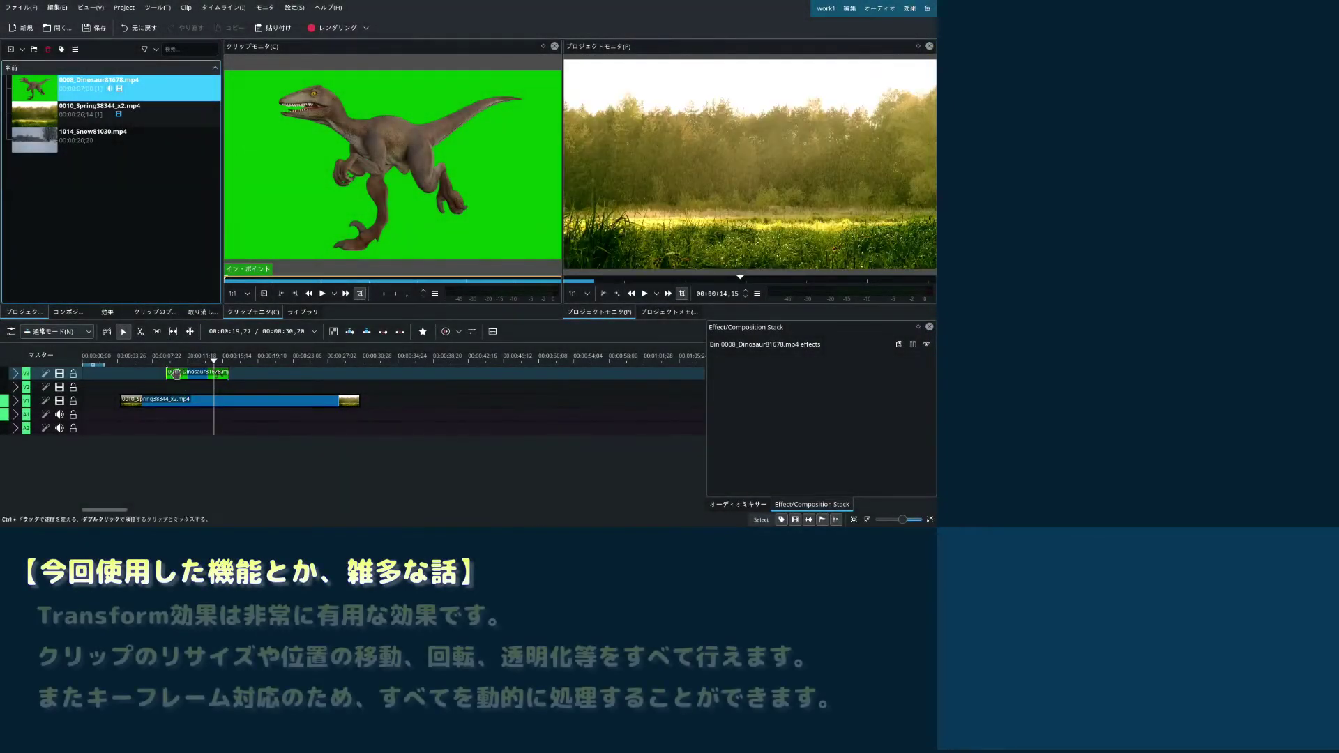
pyautogui.click(180, 374)
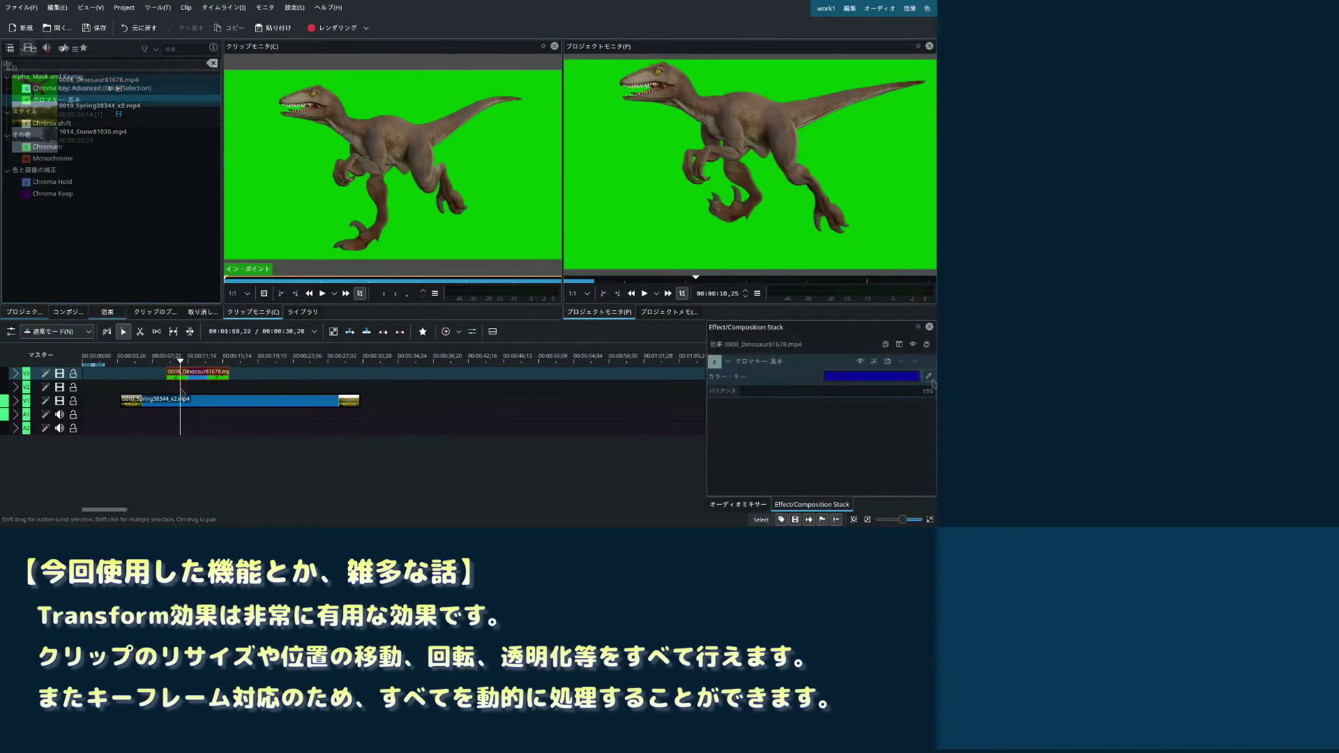
pyautogui.click(928, 376)
pyautogui.click(655, 218)
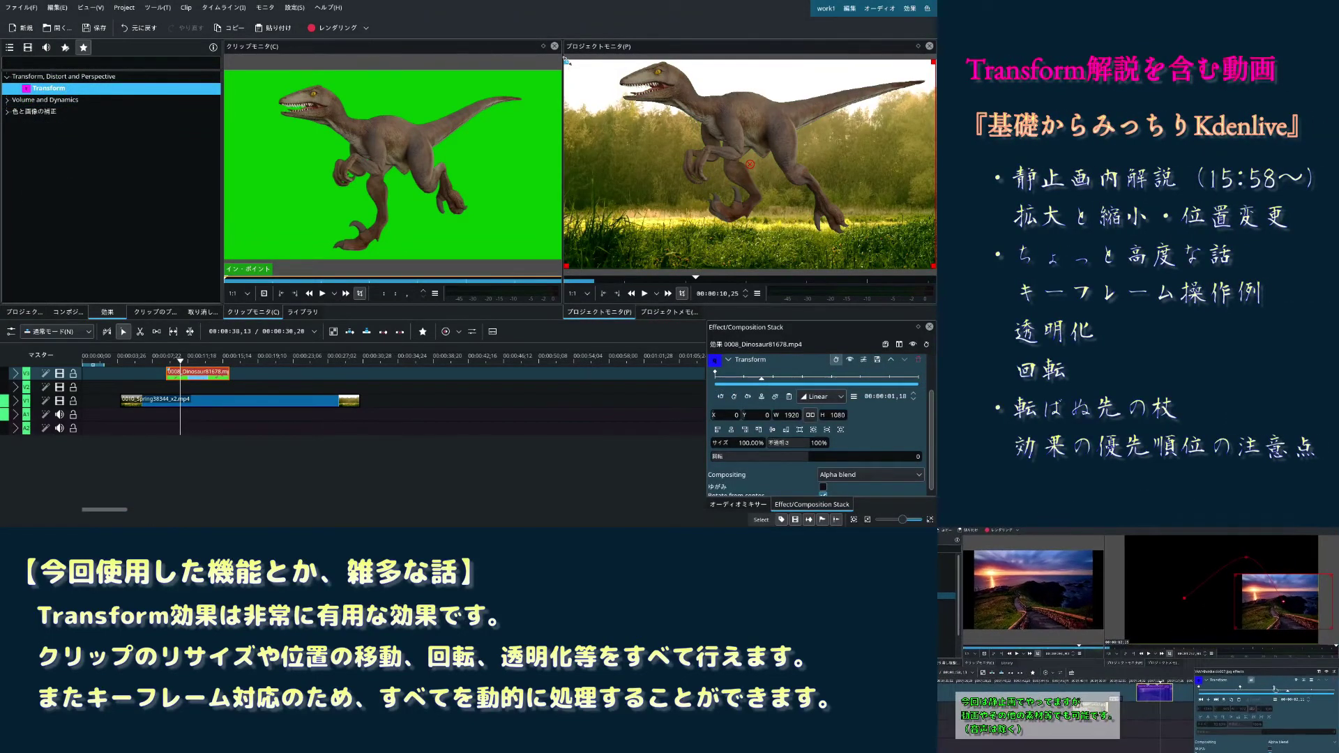
# Scale the dinosaur clip down to about 47.69% and position it over the meadow at about X 647, Y 446.
pyautogui.moveTo(566, 60); pyautogui.dragTo(717, 167)
pyautogui.moveTo(828, 219); pyautogui.dragTo(799, 195)
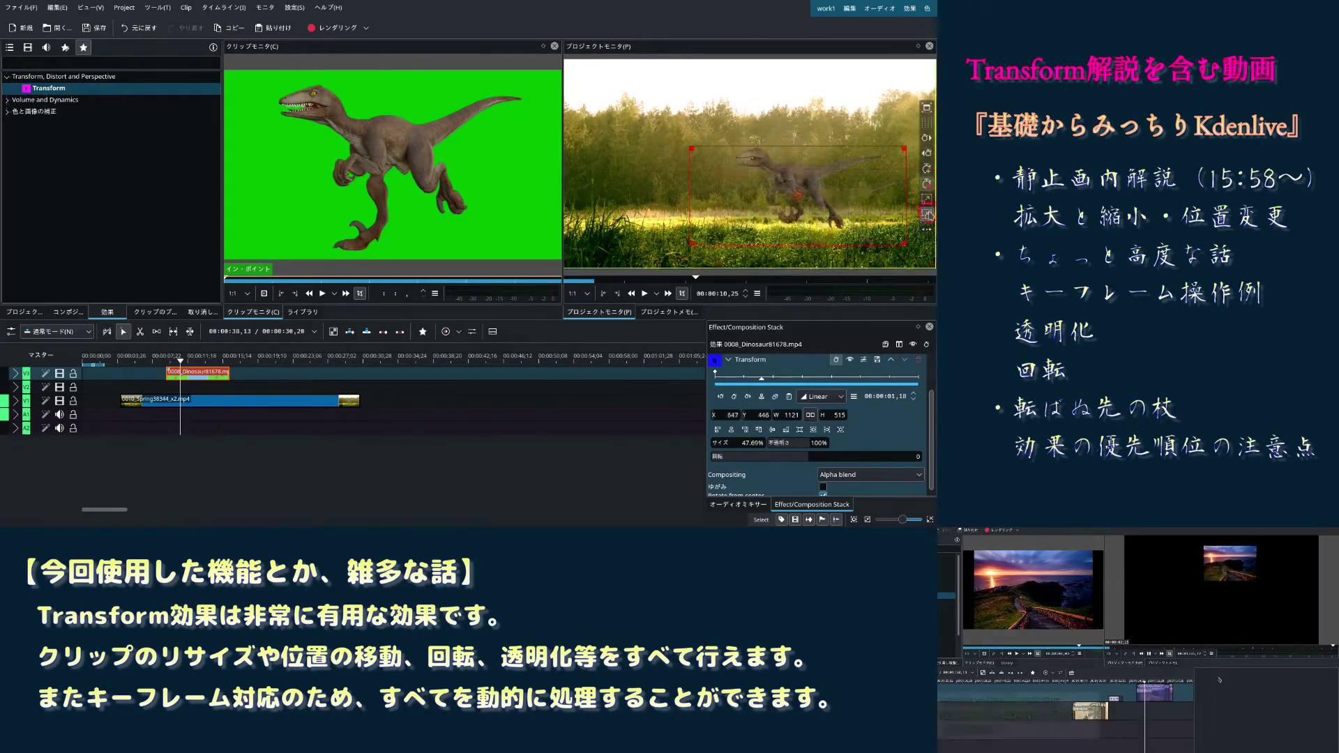
pyautogui.click(927, 125)
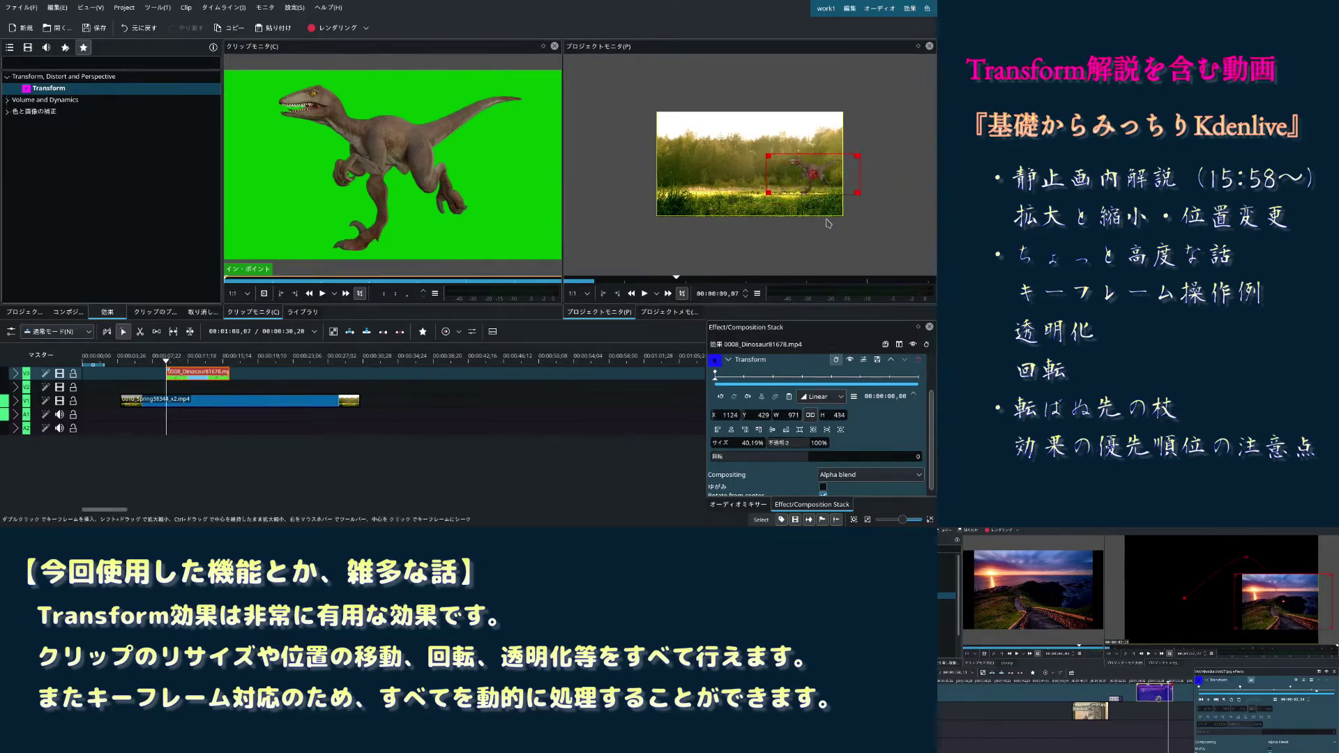
# Key the dinosaur's horizontal movement from X 1647 at the clip start to X -874, with the end keyframe at about 3 seconds.
pyautogui.moveTo(715, 416); pyautogui.dragTo(708, 416)
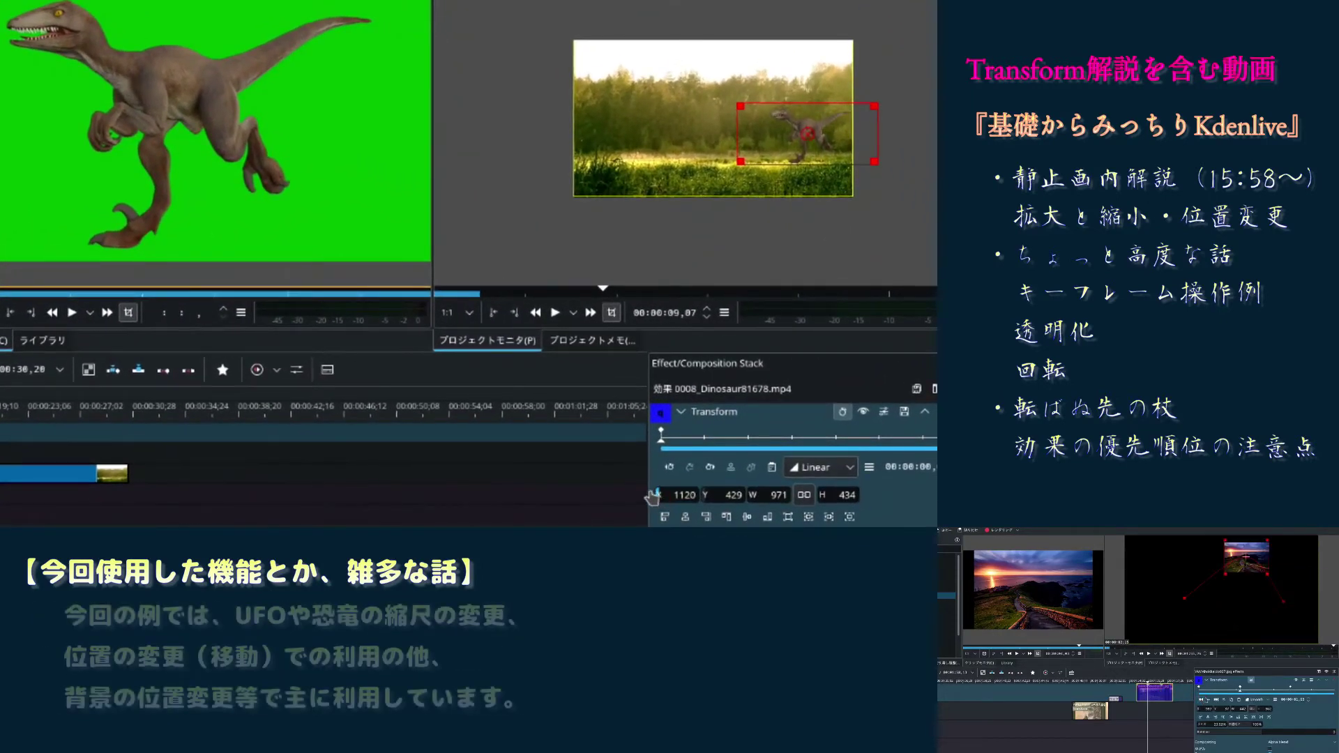
pyautogui.moveTo(652, 496); pyautogui.dragTo(708, 495)
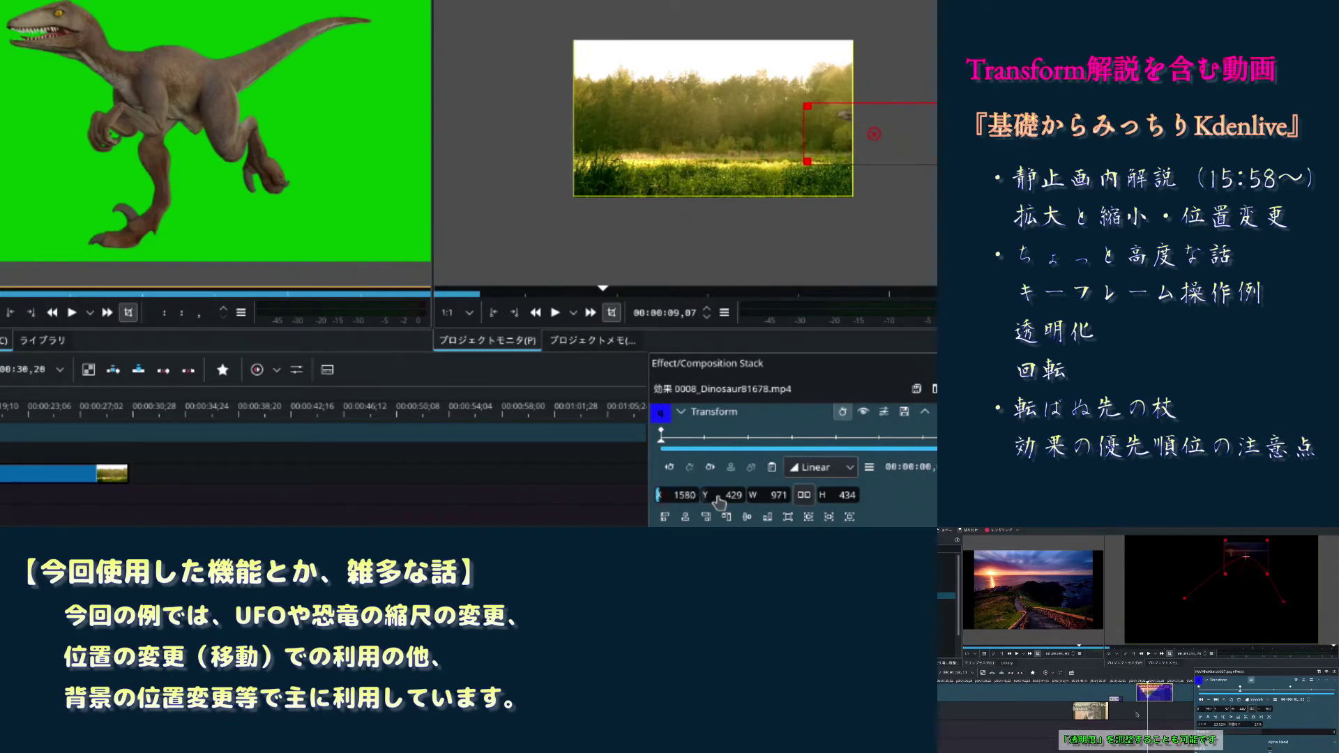
pyautogui.moveTo(719, 503); pyautogui.dragTo(769, 504)
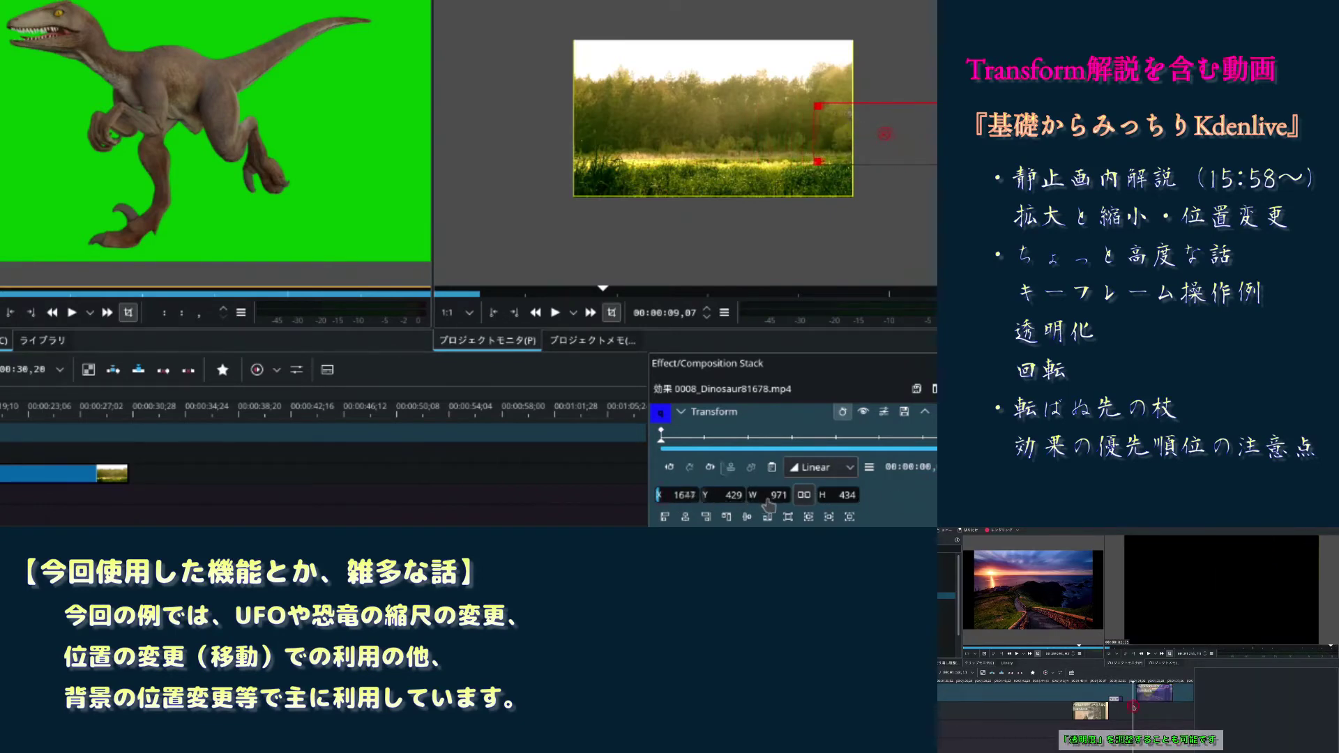
pyautogui.click(690, 467)
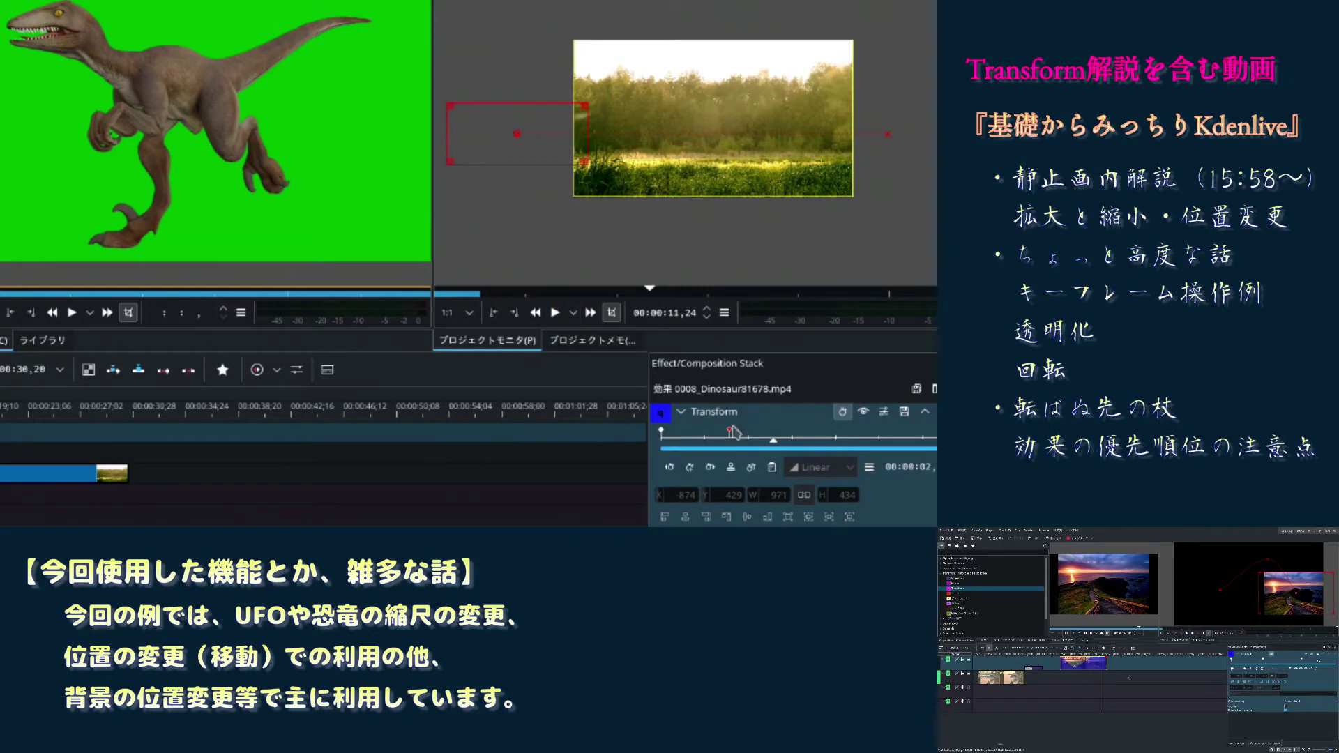
pyautogui.moveTo(745, 436); pyautogui.dragTo(793, 436)
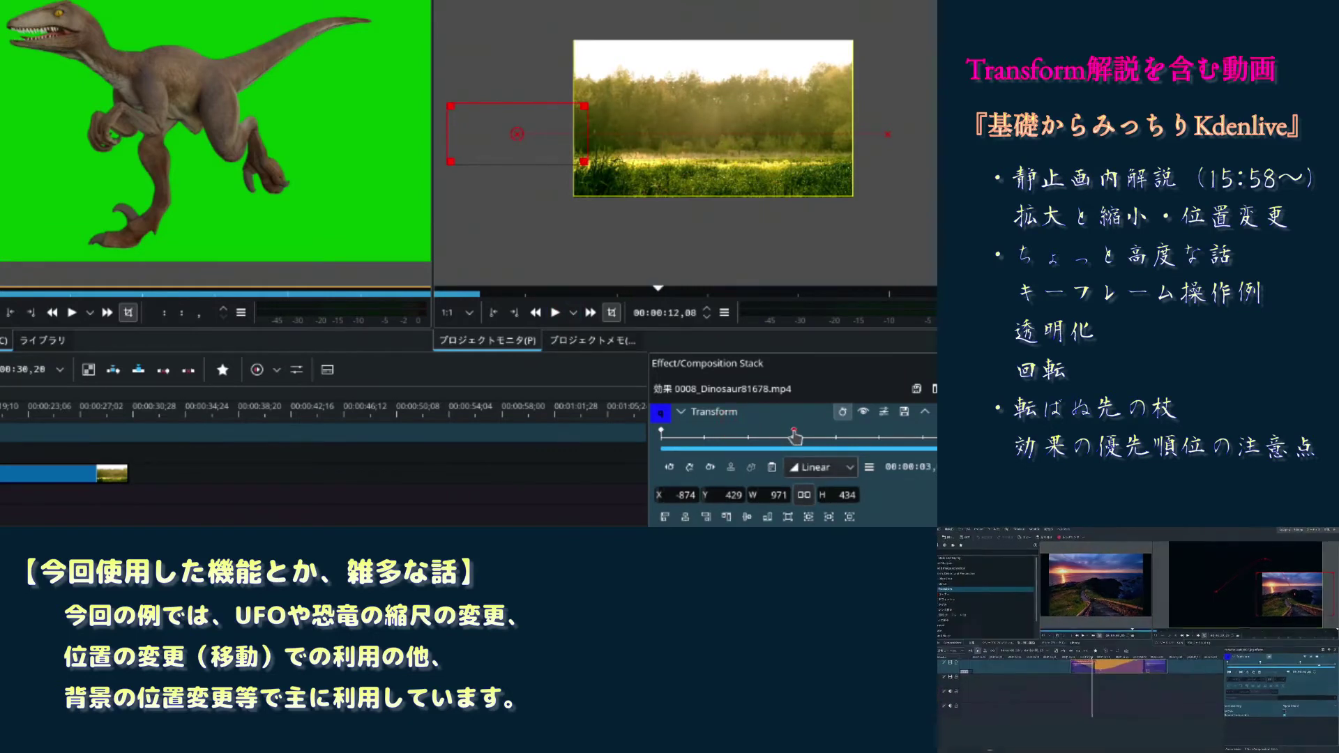
pyautogui.click(536, 314)
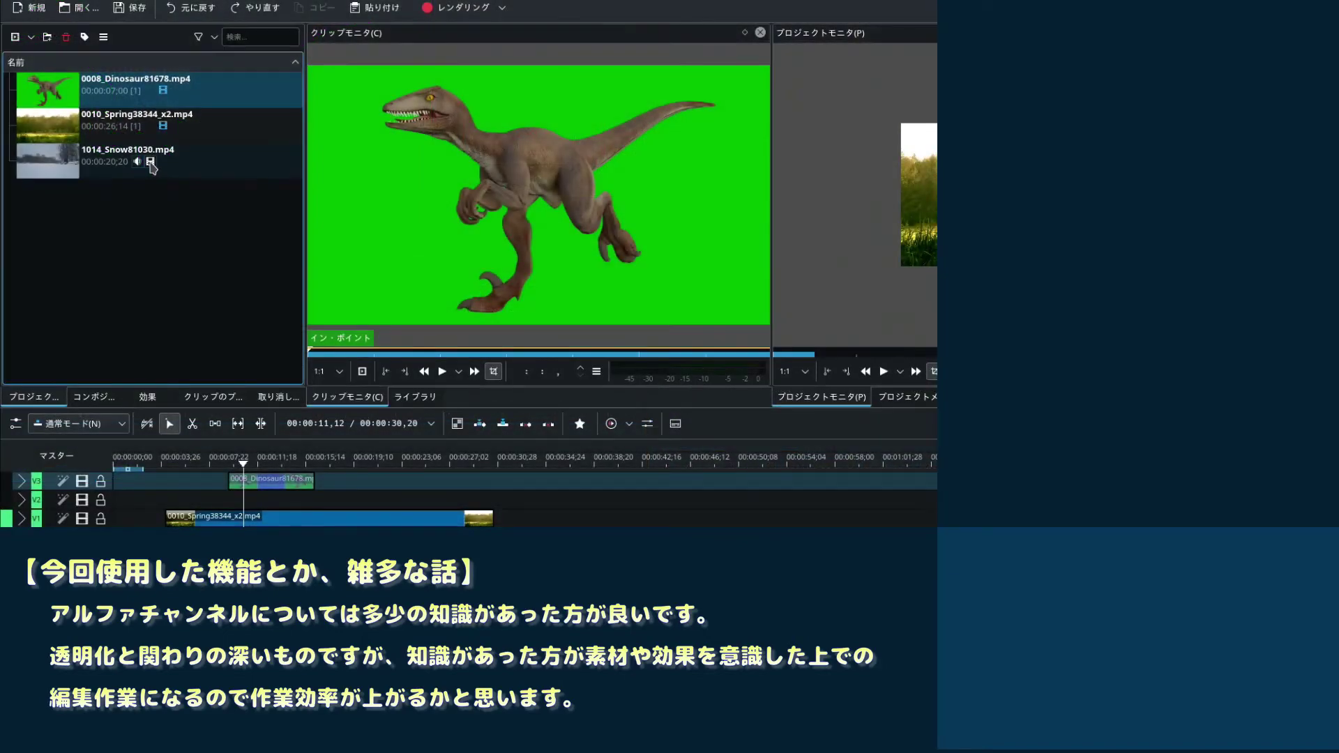
# Place 1014_Snow81030.mp4 on the track between the dinosaur and spring clips and apply the Alpha shapes (Mask) effect to it.
pyautogui.moveTo(152, 168); pyautogui.dragTo(242, 499)
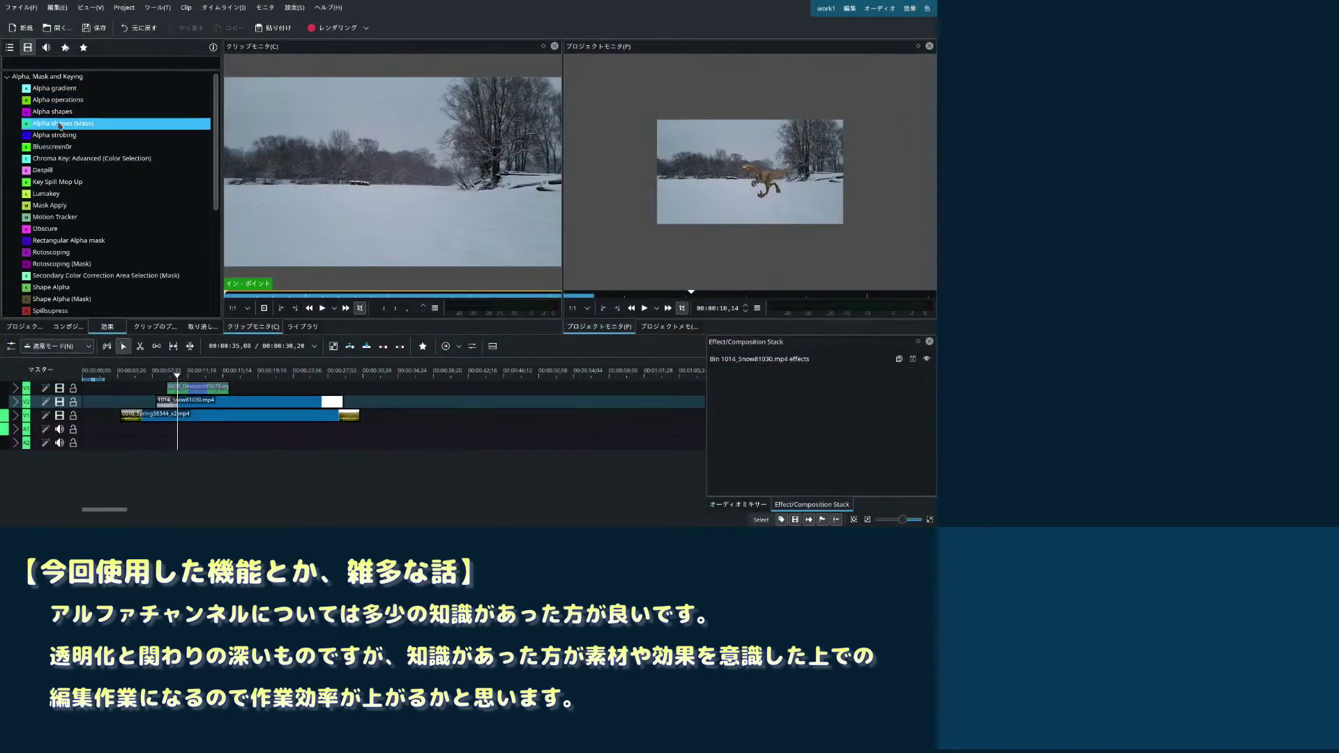
pyautogui.moveTo(61, 124); pyautogui.dragTo(187, 404)
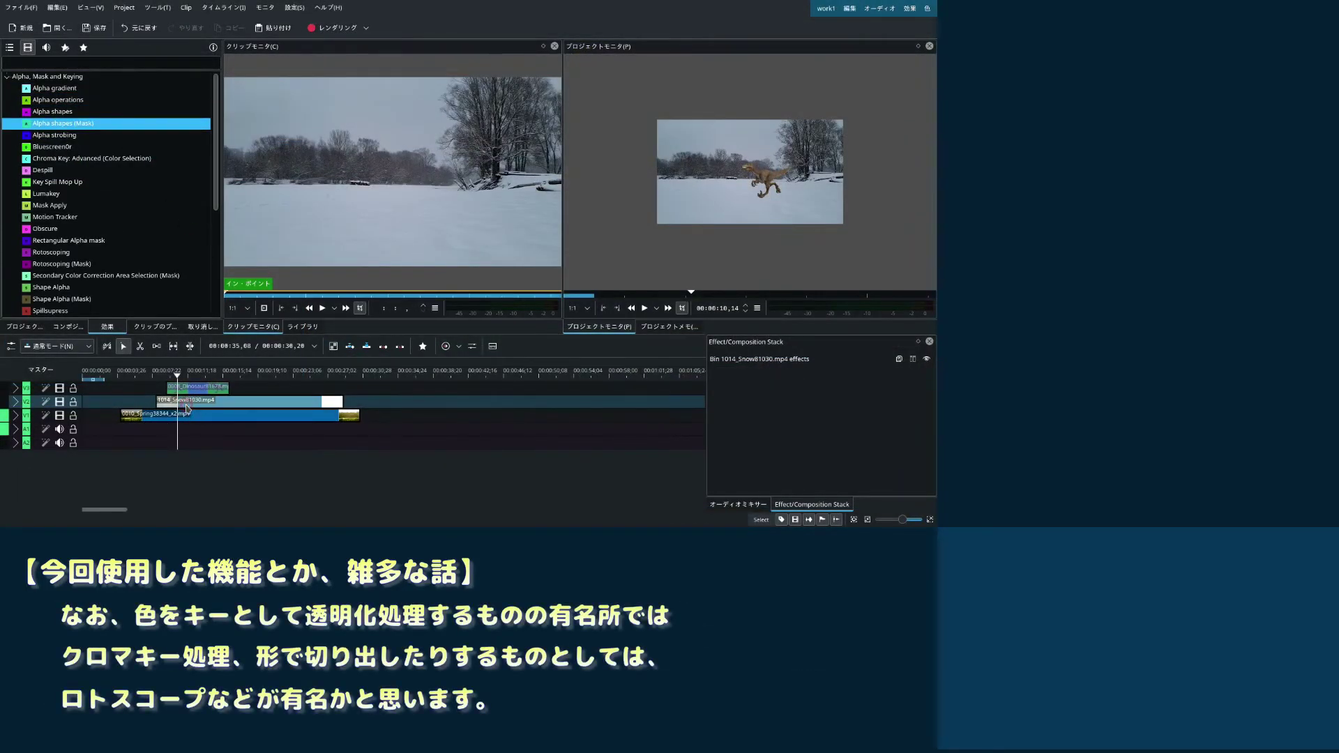
pyautogui.click(250, 407)
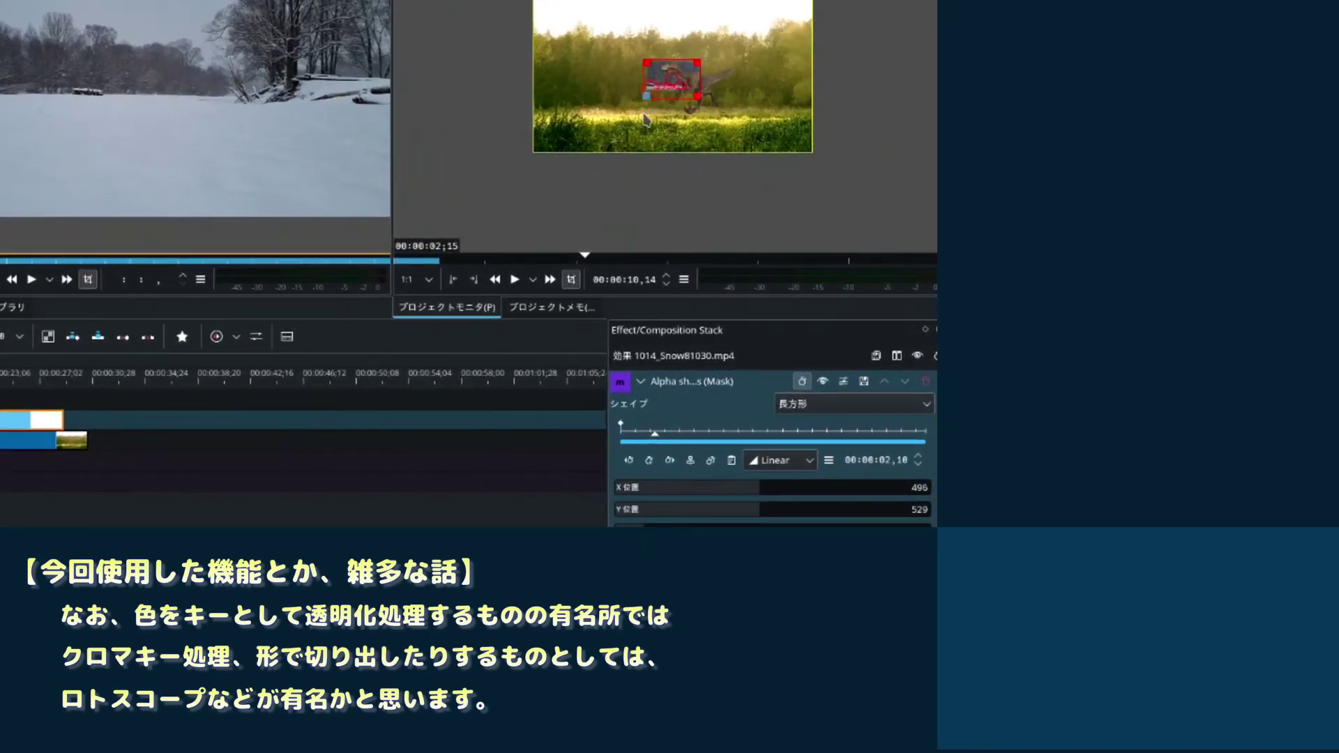
# Enlarge the snow clip's mask into a tall ellipse around the dinosaur's front, and lower the snow image to about Y 107 with Transform.
pyautogui.moveTo(695, 62); pyautogui.dragTo(699, 52)
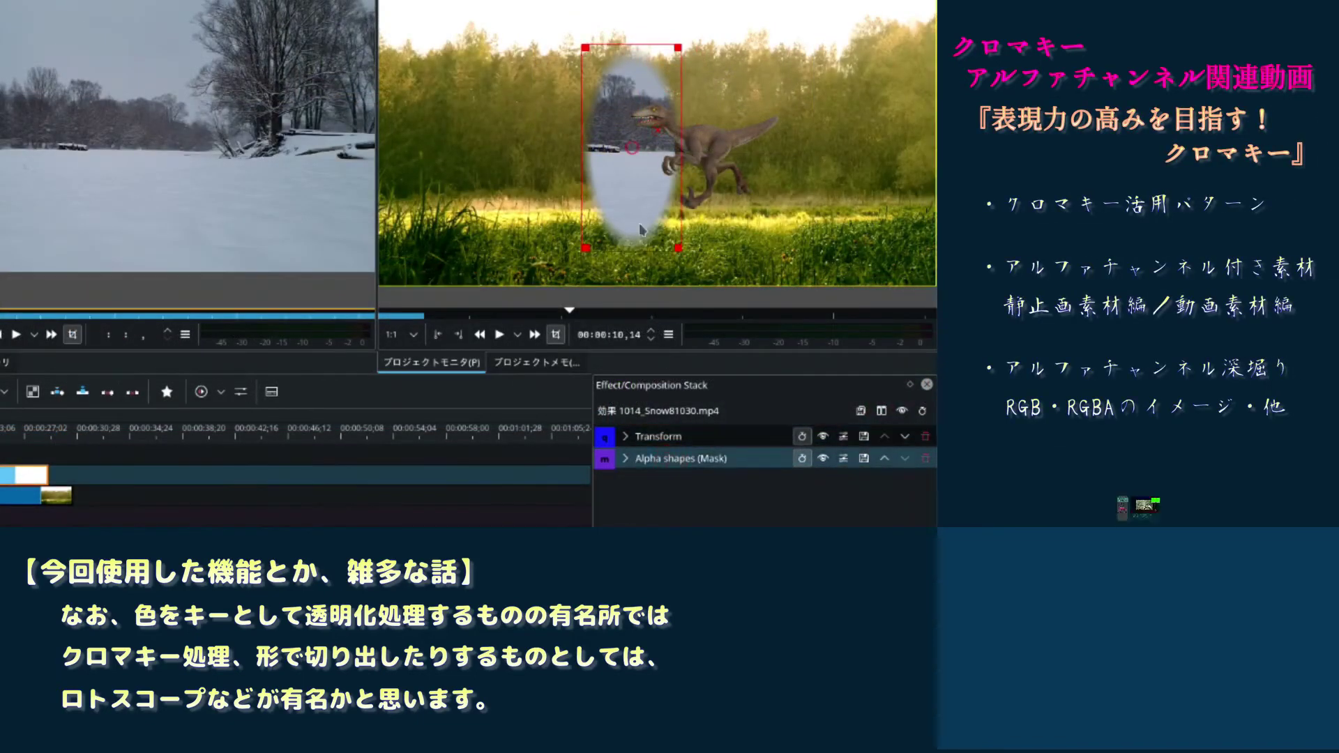
pyautogui.click(669, 437)
pyautogui.moveTo(655, 124); pyautogui.dragTo(656, 128)
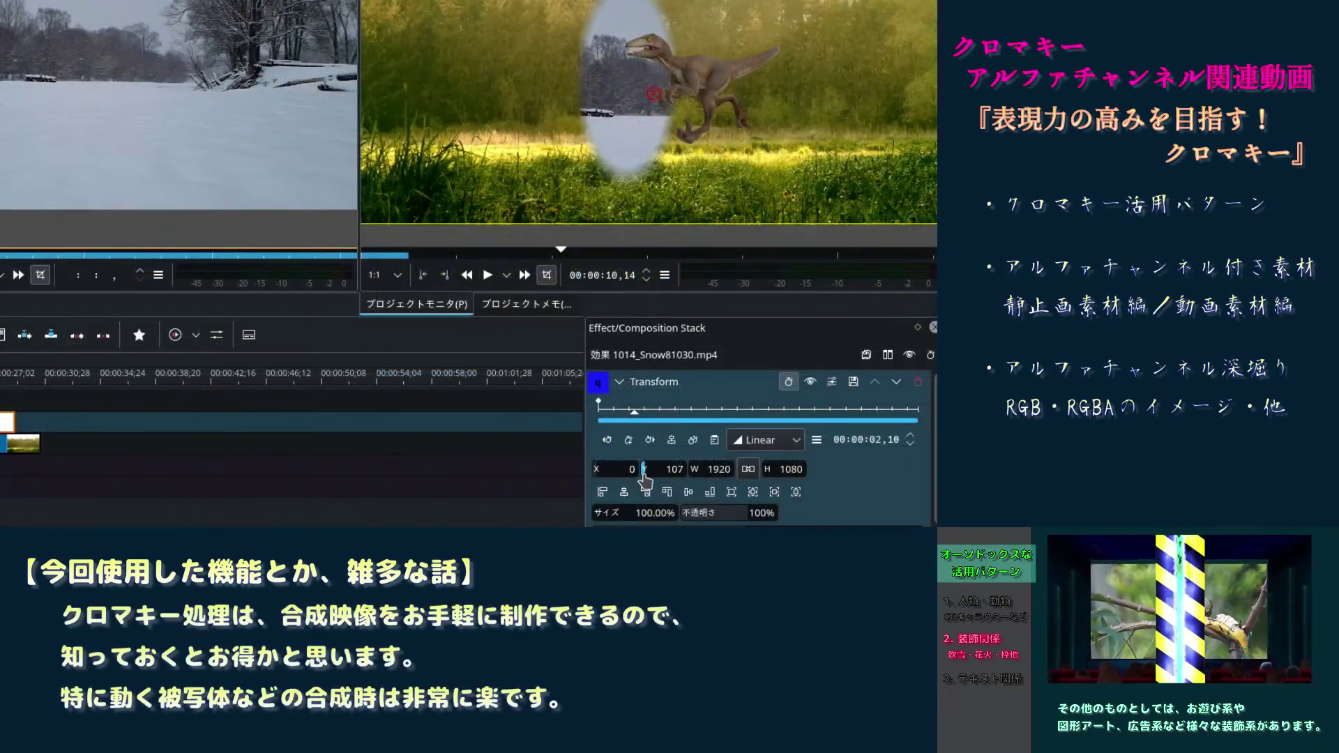
pyautogui.moveTo(637, 473); pyautogui.dragTo(639, 473)
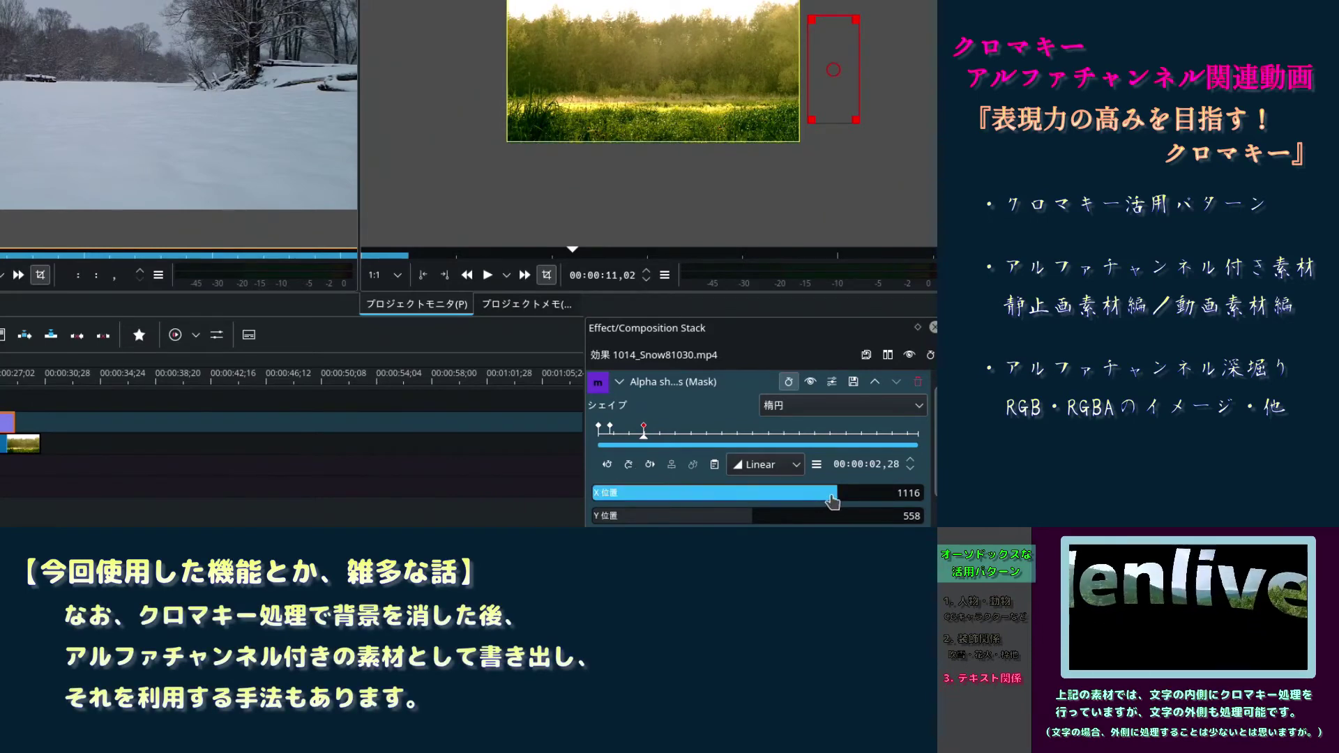
# Set the ellipse mask's X position past the frame's left edge at the 00:00:02,28 keyframe, and play back the moving mask.
pyautogui.moveTo(832, 501); pyautogui.dragTo(634, 507)
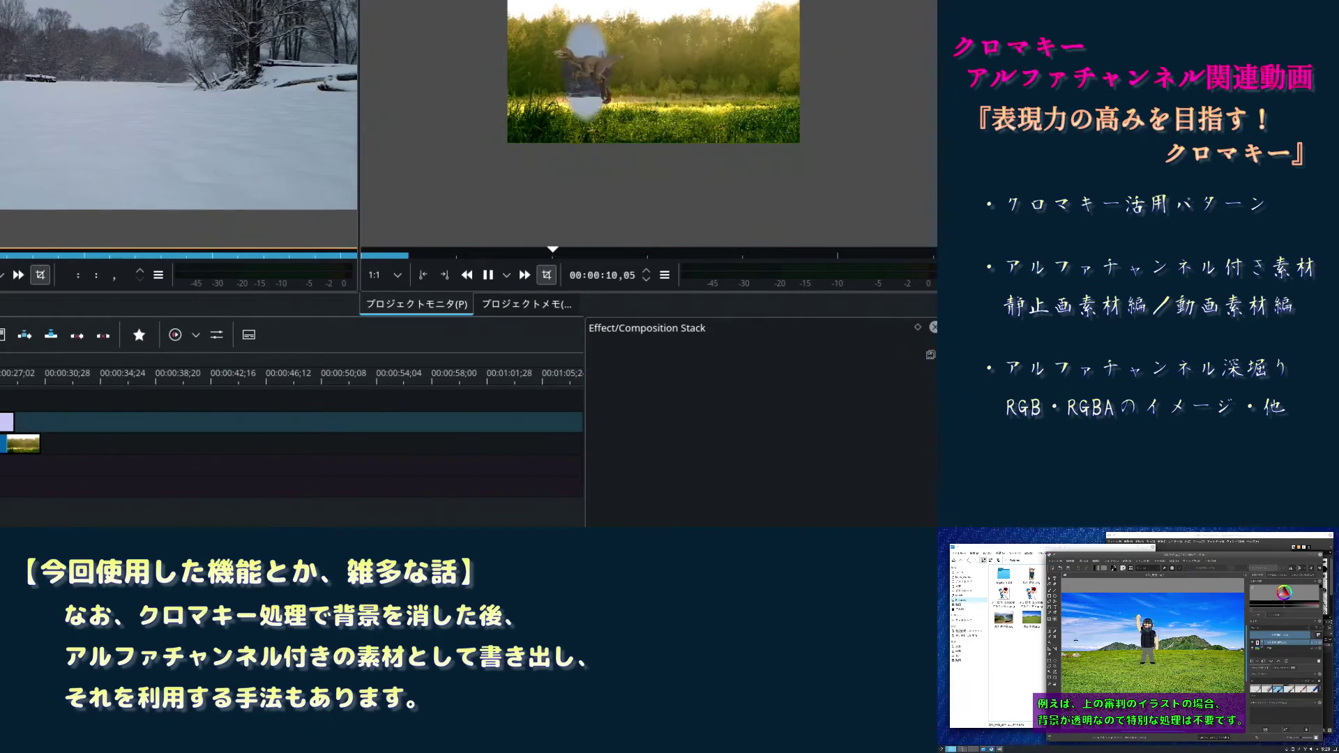
pyautogui.press('space')
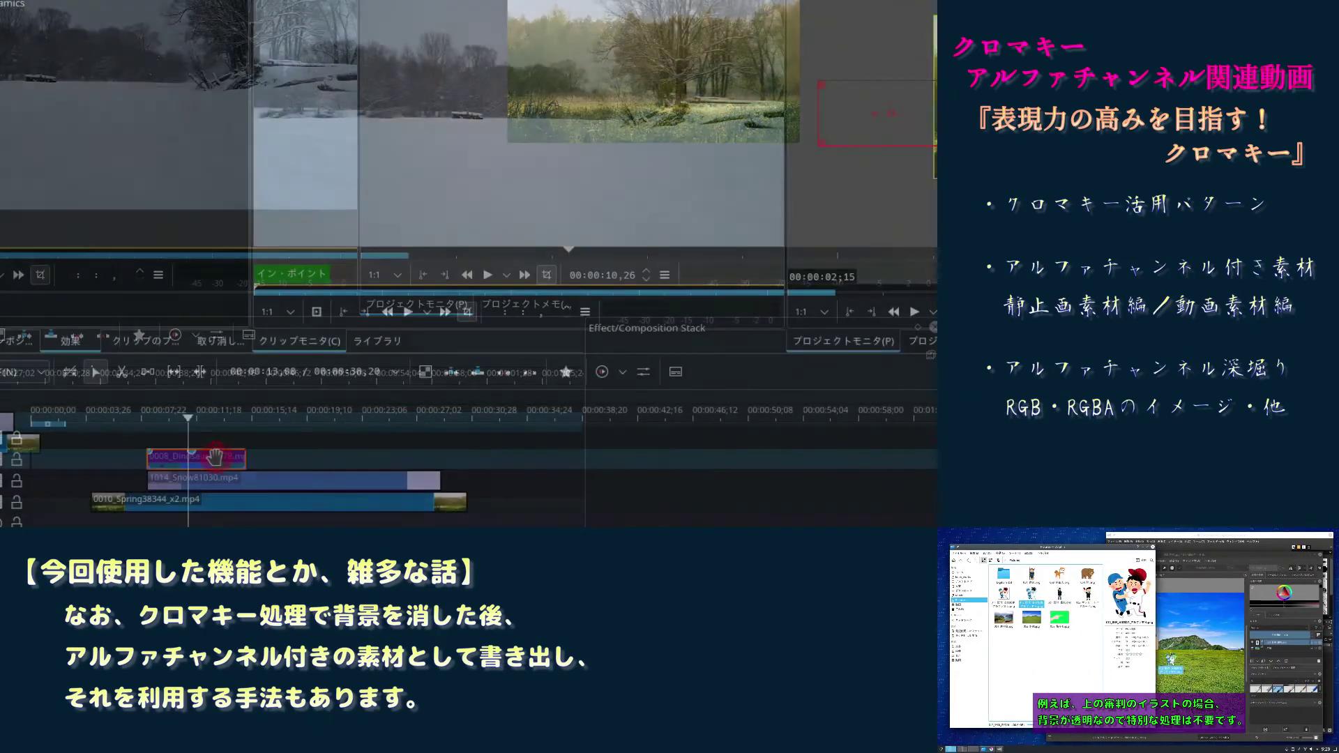
# Copy the dinosaur clip, paste it onto the empty video track above, and move the copy earlier on the timeline.
pyautogui.rightClick(216, 459)
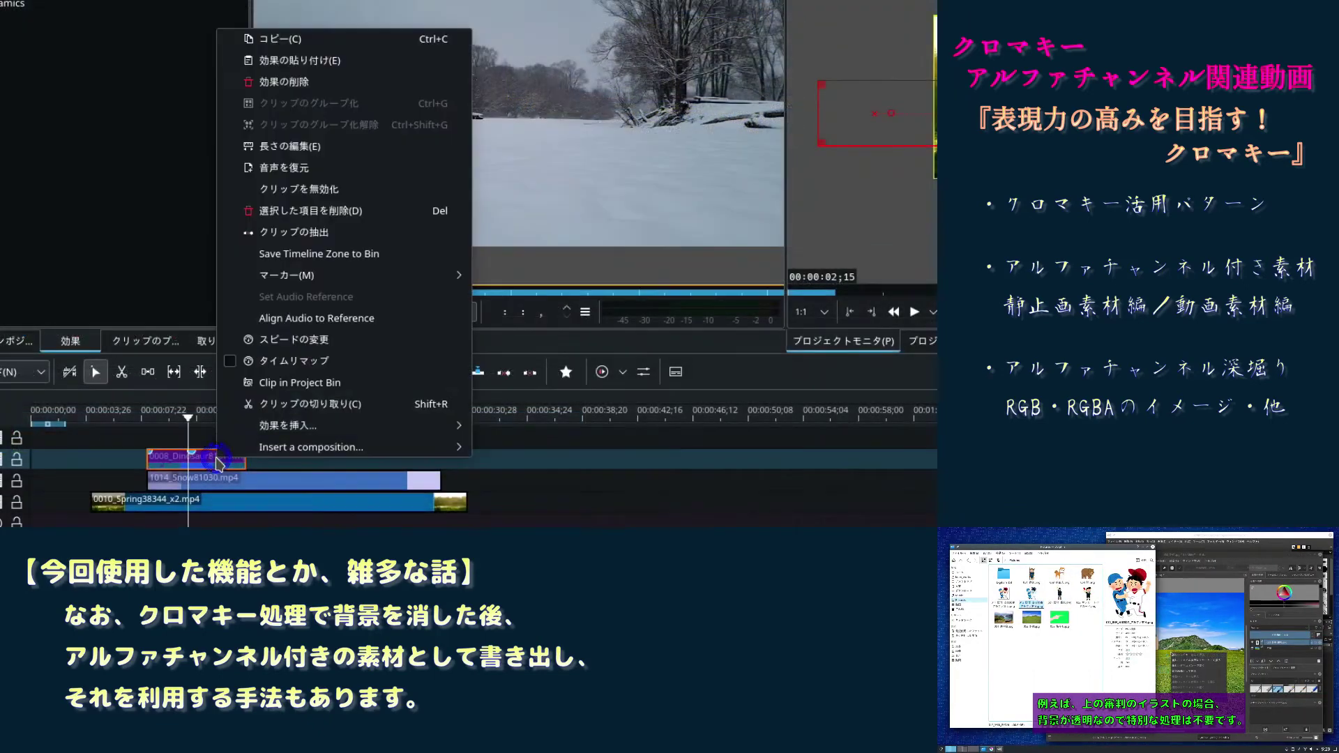
pyautogui.click(321, 42)
pyautogui.rightClick(234, 426)
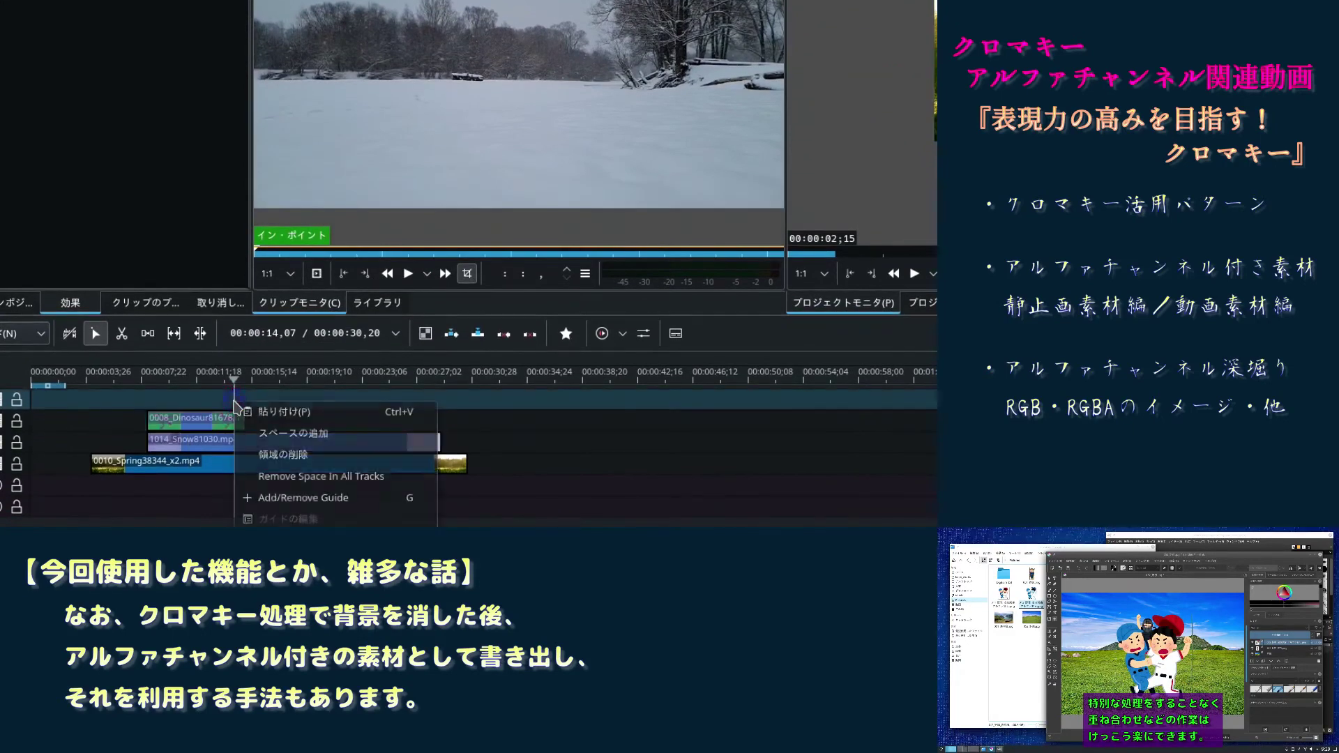
pyautogui.click(279, 412)
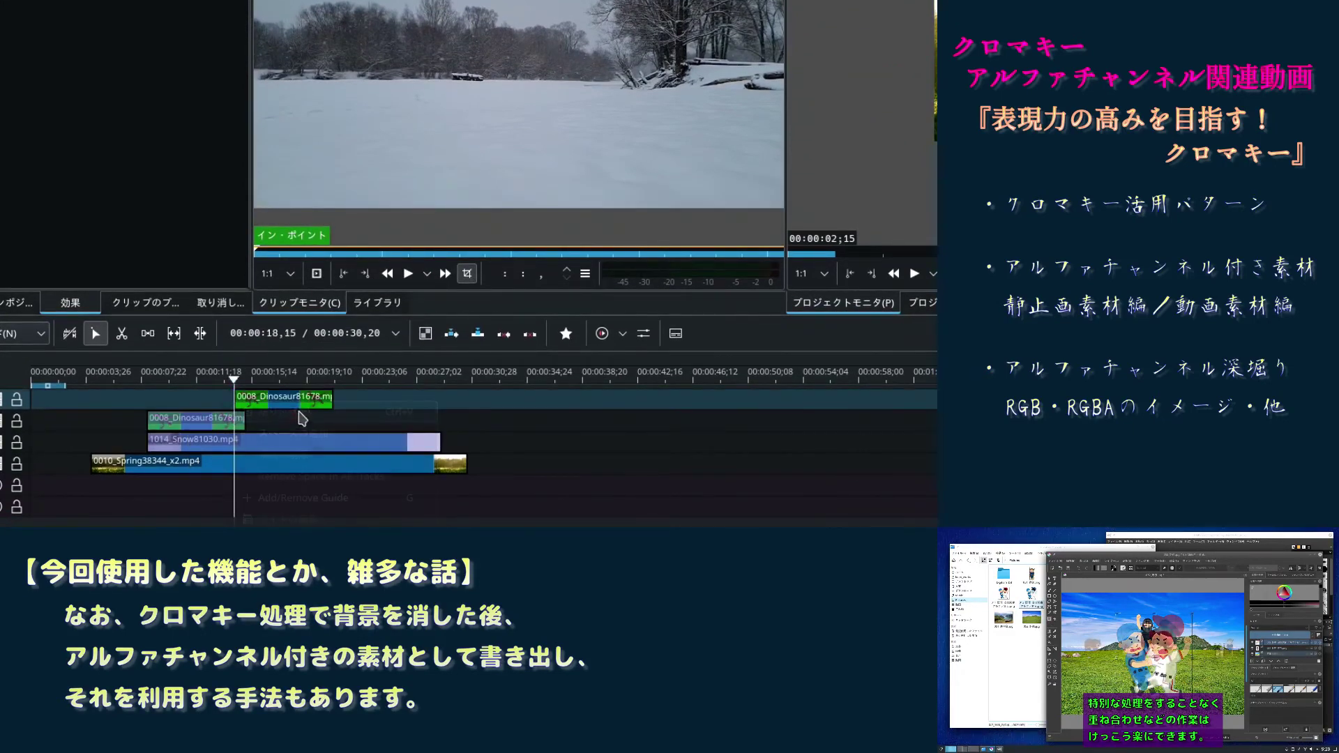
pyautogui.moveTo(317, 398); pyautogui.dragTo(243, 398)
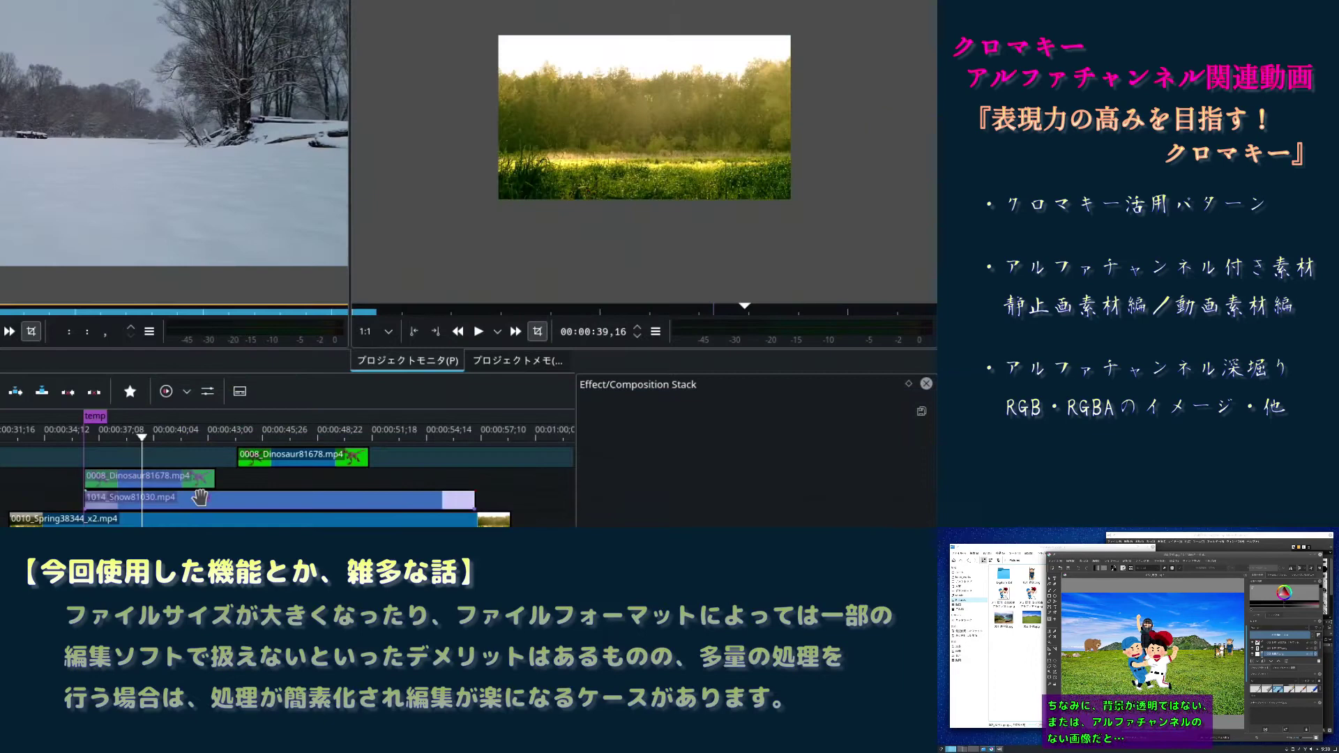
# Copy the snow clip's Alpha shapes (Mask) effect onto the V3 dinosaur clip directly above it, and preview the masked dinosaur.
pyautogui.click(200, 498)
pyautogui.click(611, 438)
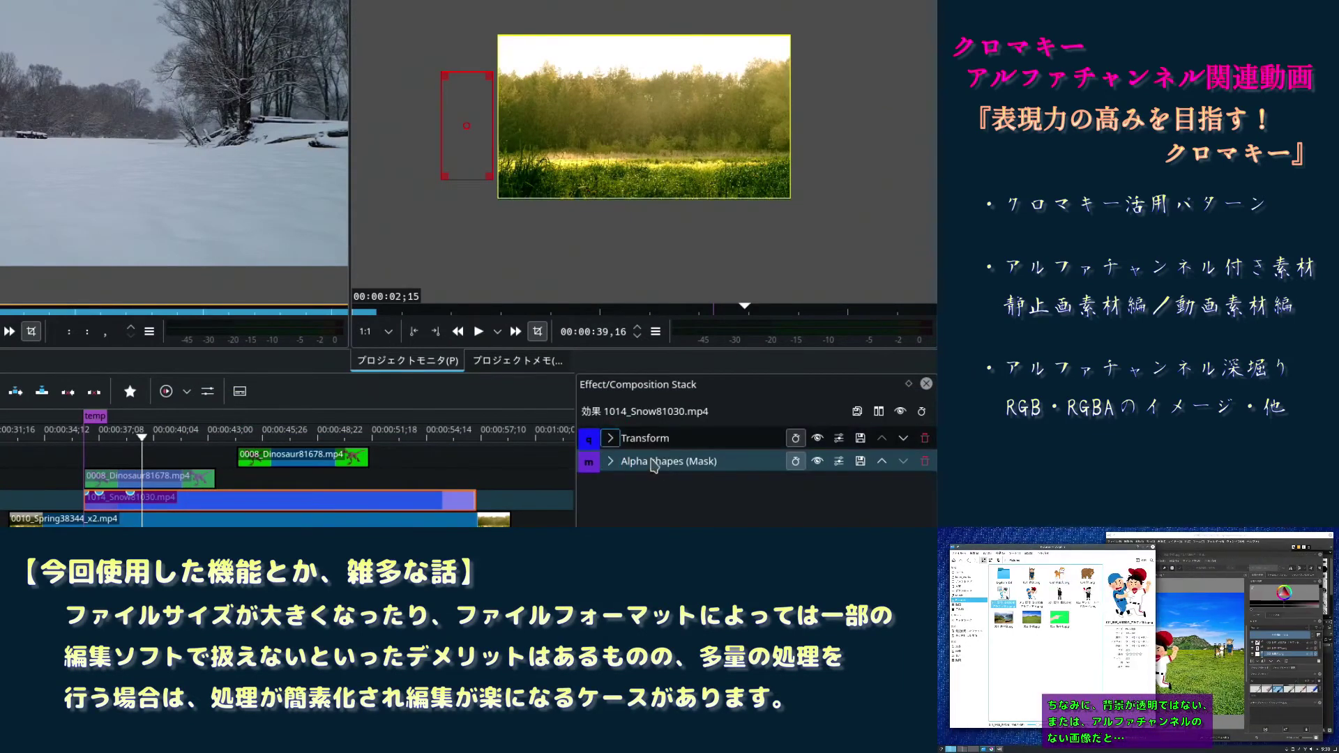
pyautogui.click(174, 479)
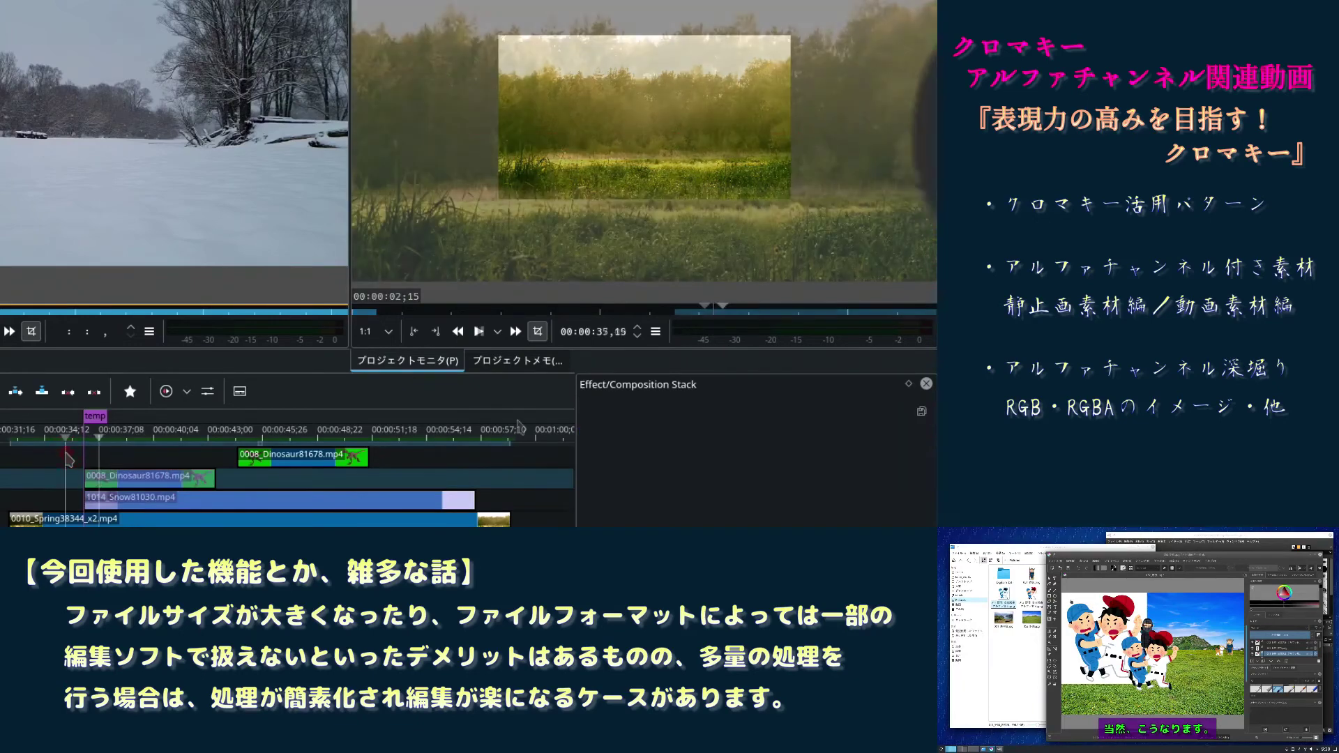
pyautogui.click(135, 498)
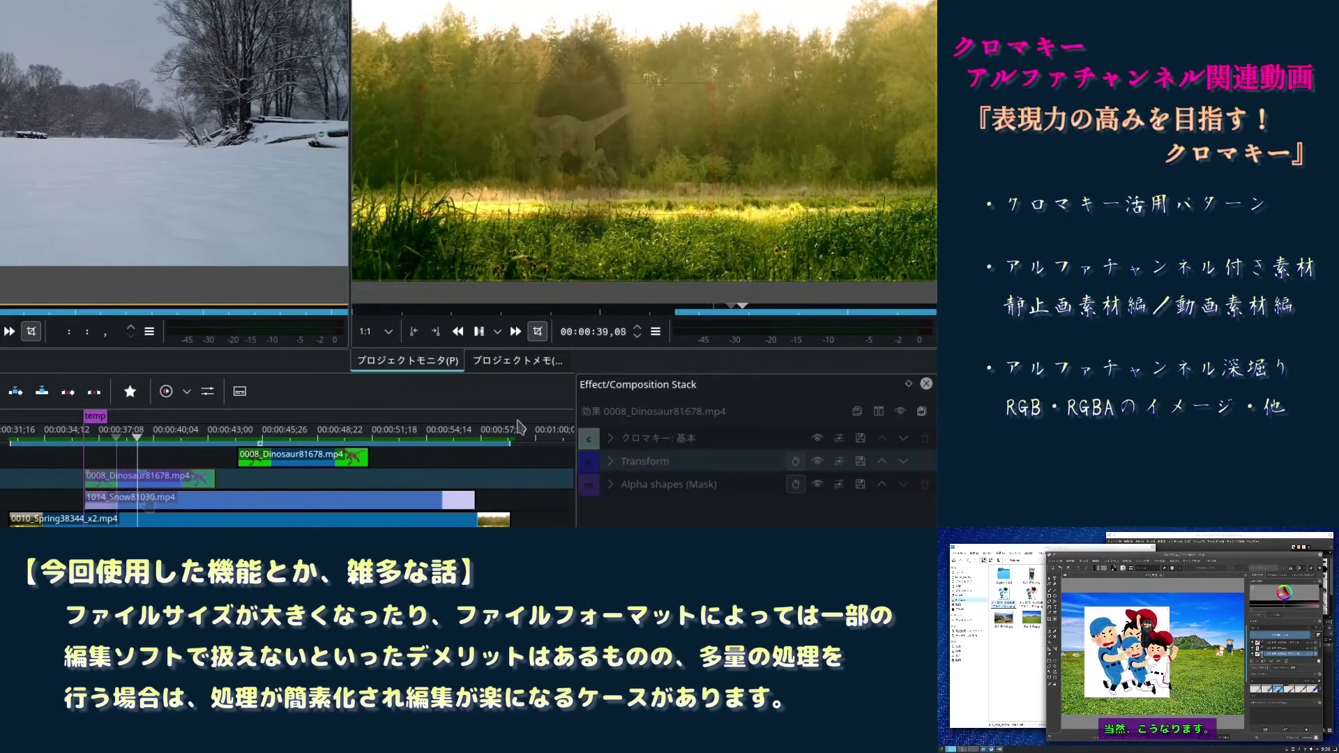
pyautogui.press('space')
# Set the 操作 option of the V3 dinosaur clip's Alpha shapes (Mask) effect to 最小.
pyautogui.click(134, 477)
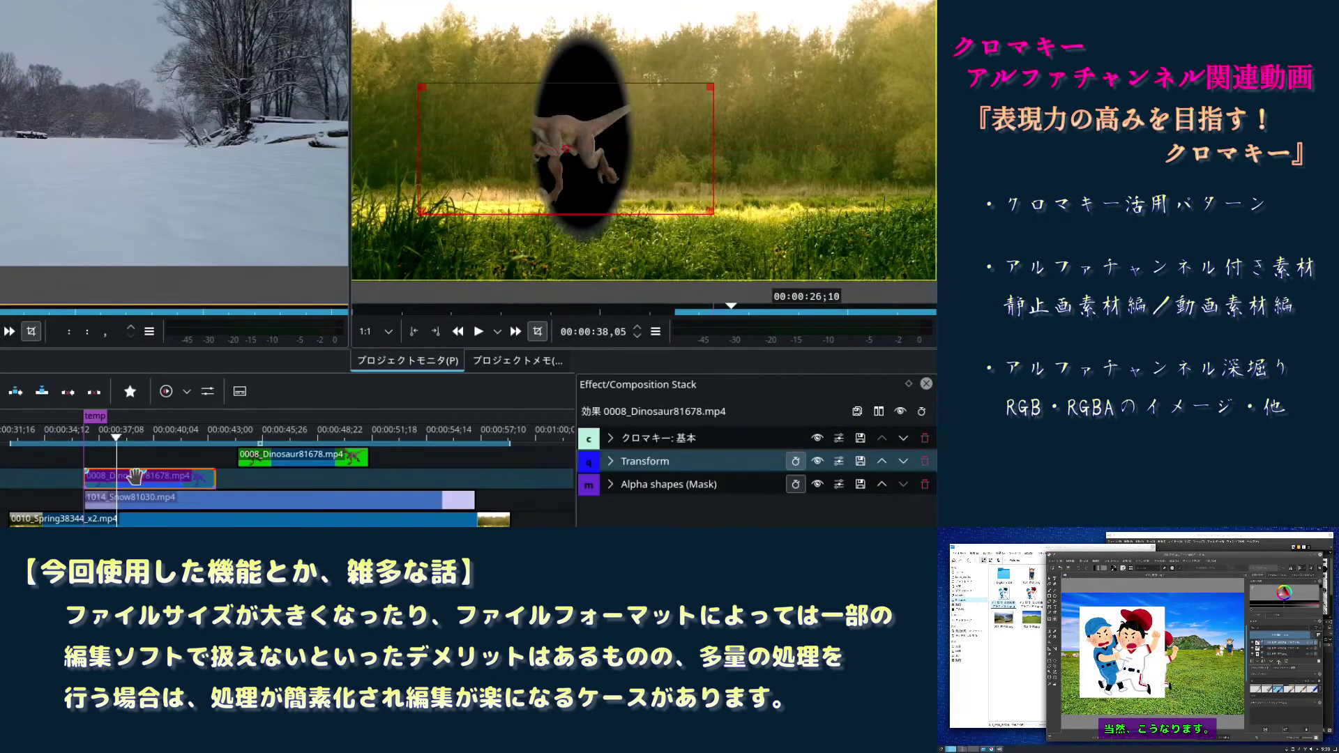
pyautogui.click(617, 486)
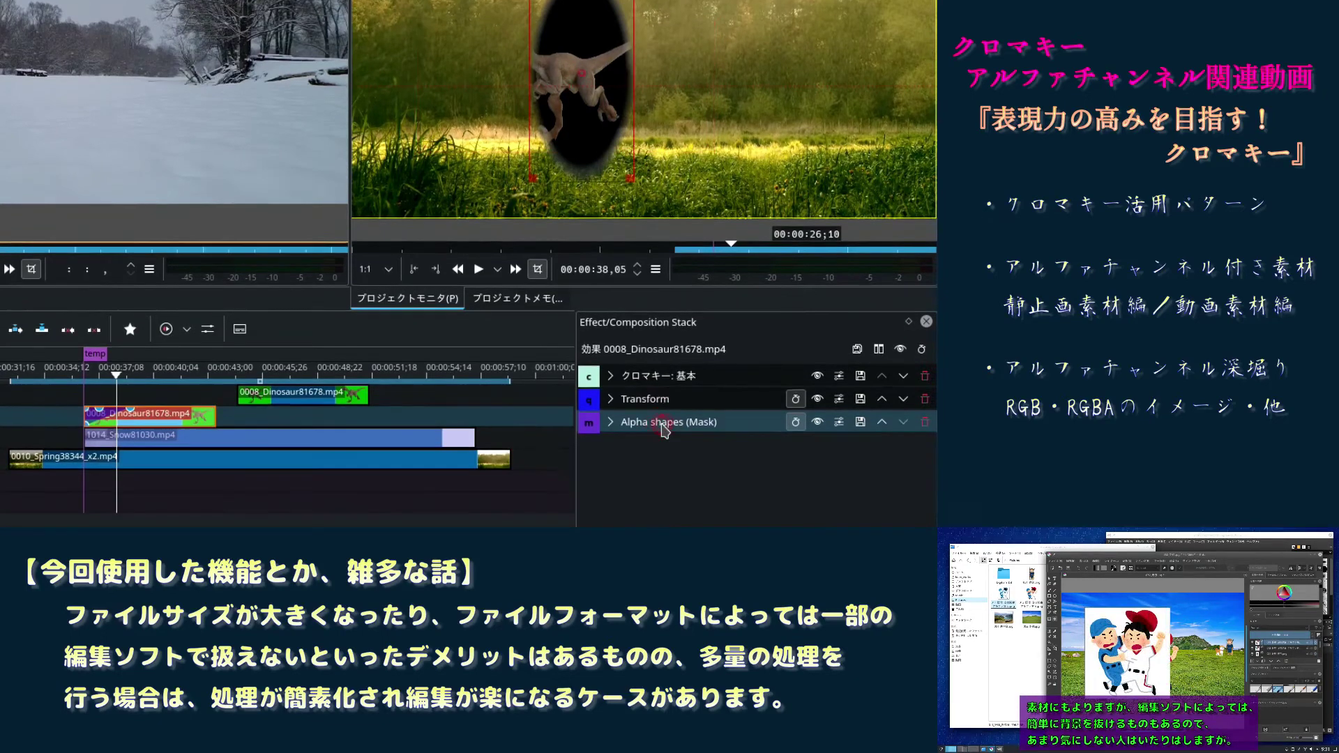
pyautogui.click(616, 380)
pyautogui.moveTo(930, 375); pyautogui.dragTo(936, 504)
pyautogui.click(910, 499)
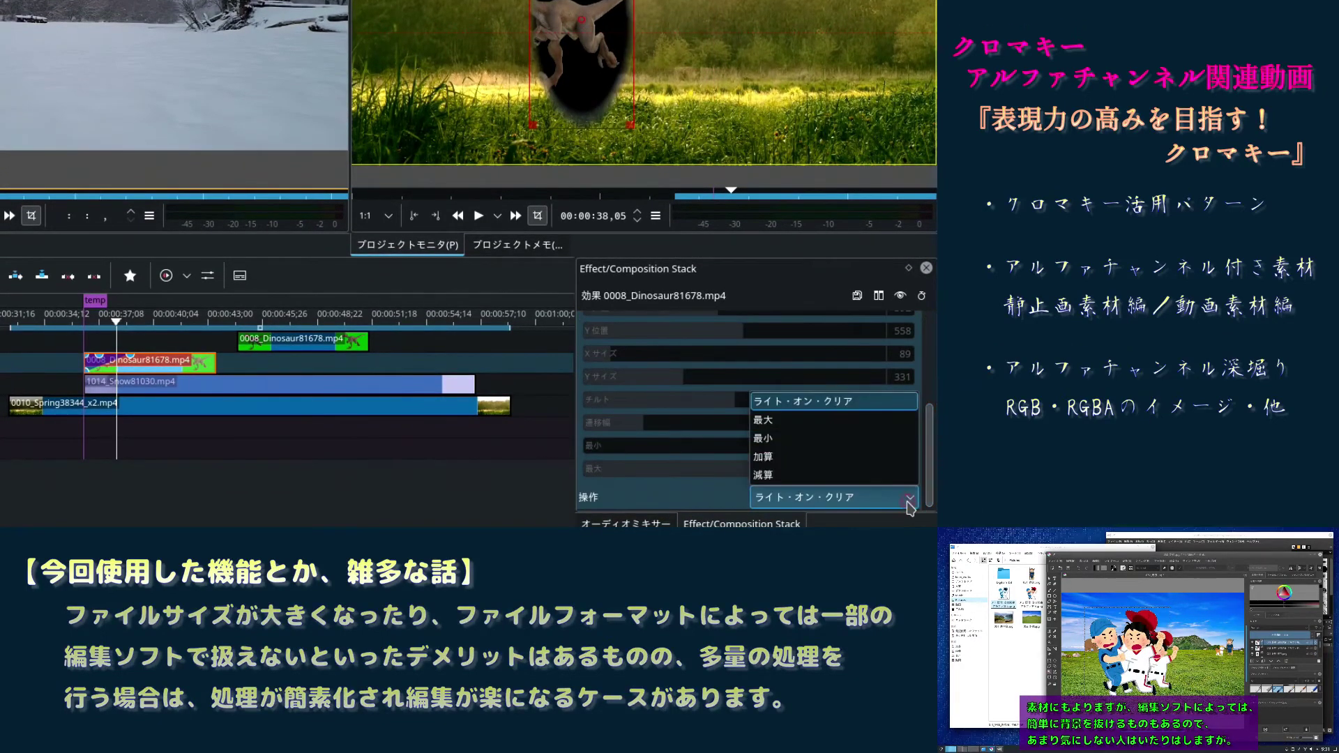
pyautogui.click(847, 443)
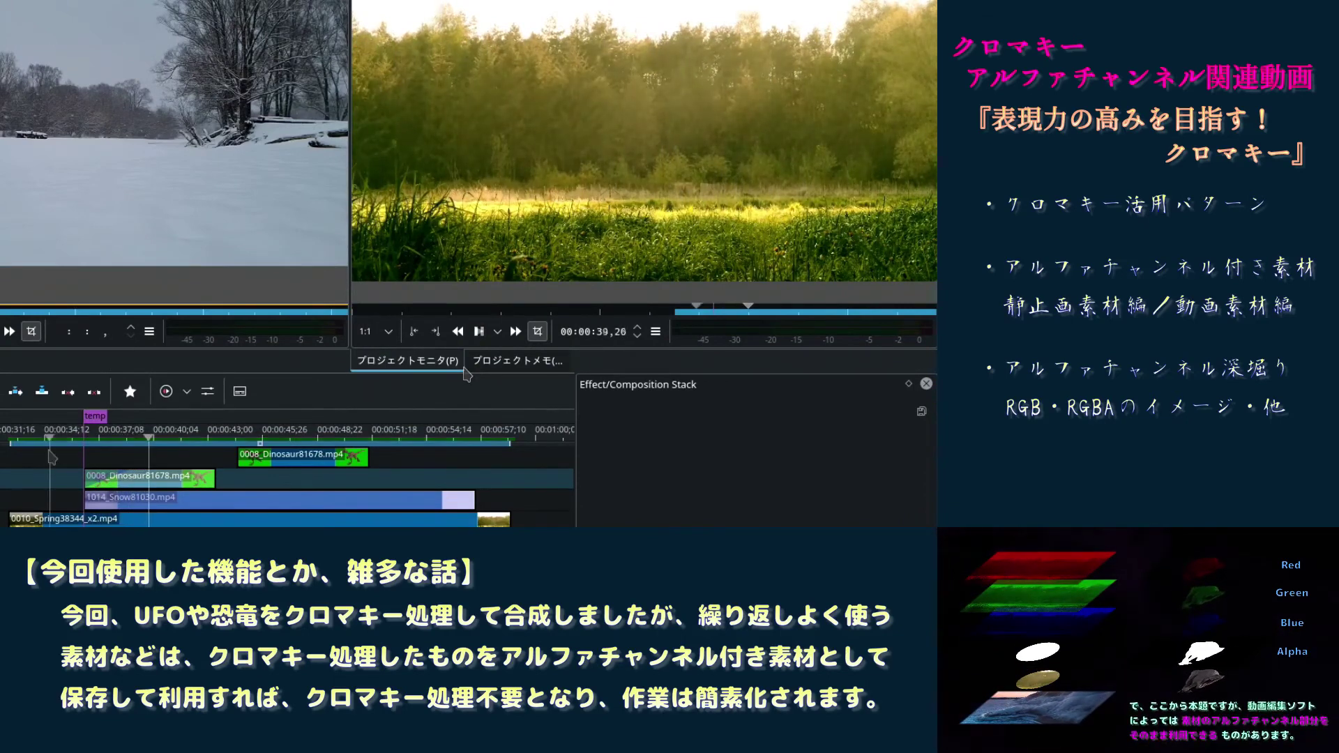
# Put the unmasked V4 dinosaur clip at the temp marker in place of the masked V3 clip, and apply Alpha shapes (Mask) to it.
pyautogui.click(159, 476)
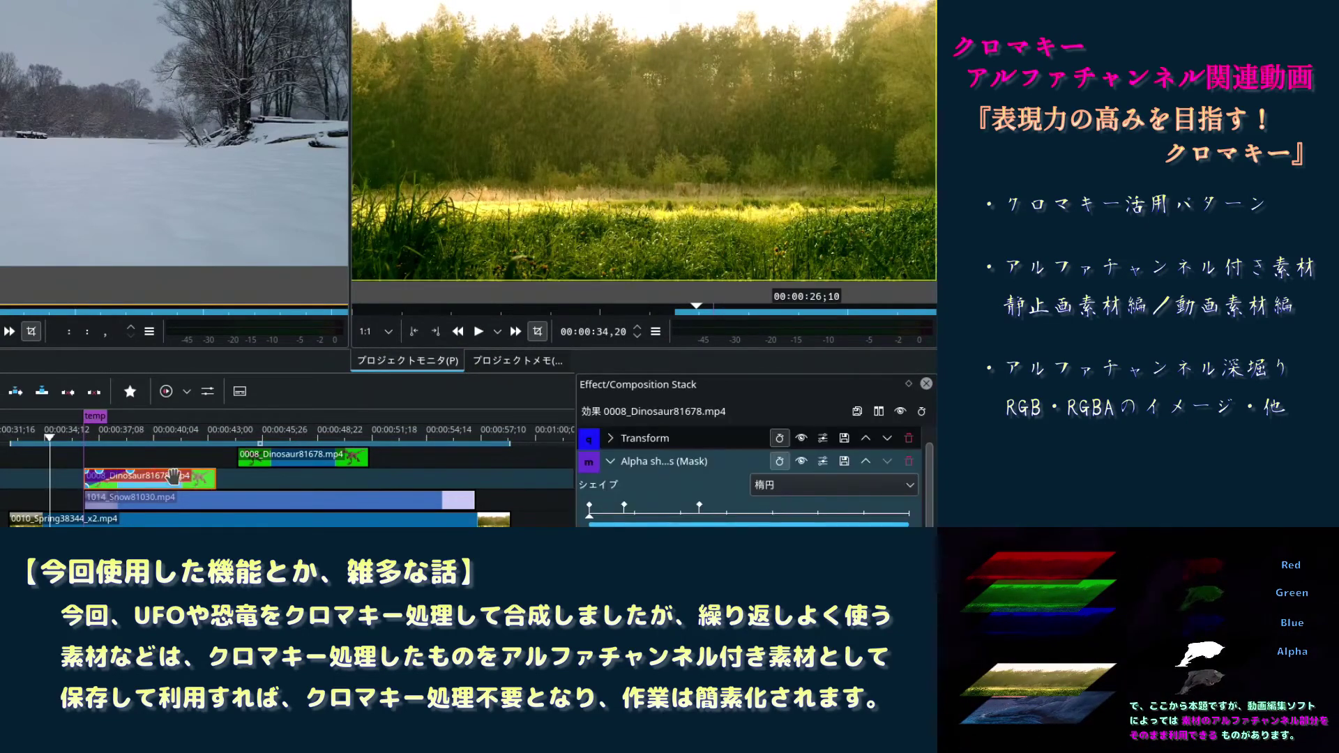
pyautogui.moveTo(341, 482); pyautogui.dragTo(179, 454)
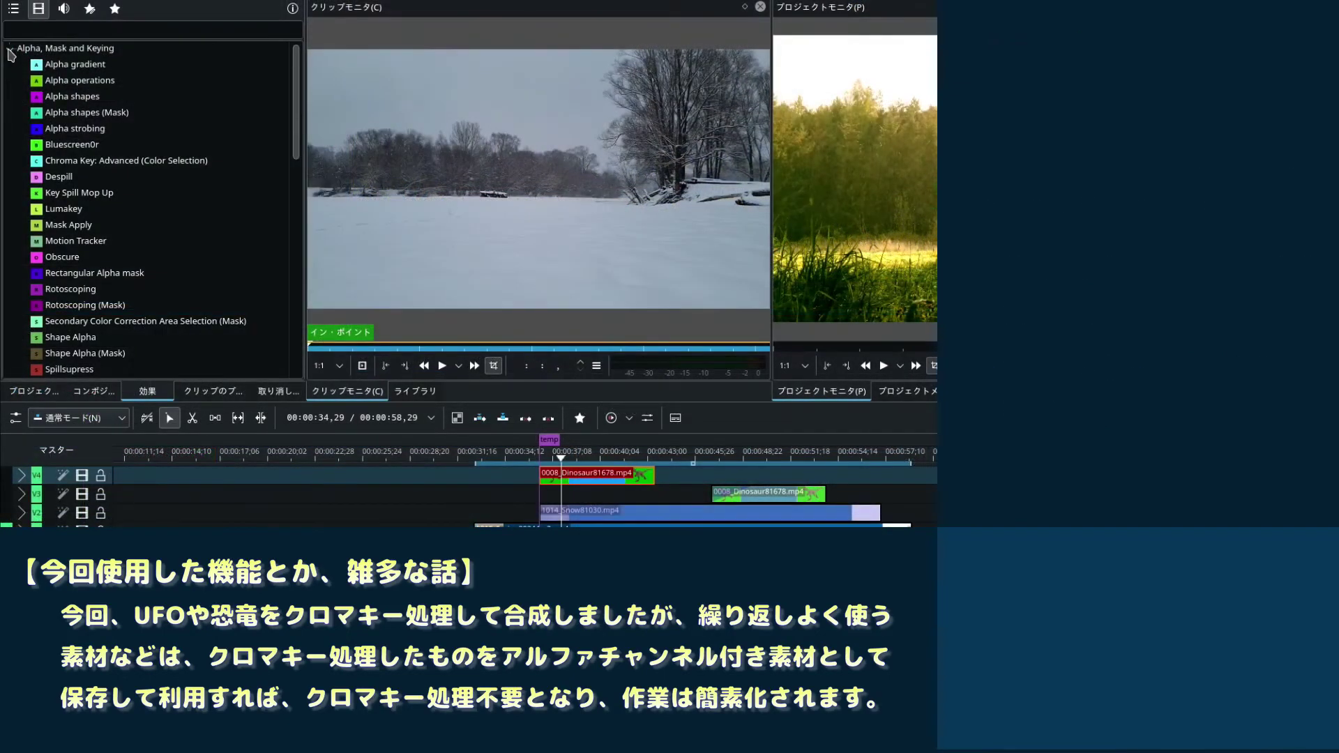
pyautogui.moveTo(80, 113); pyautogui.dragTo(568, 454)
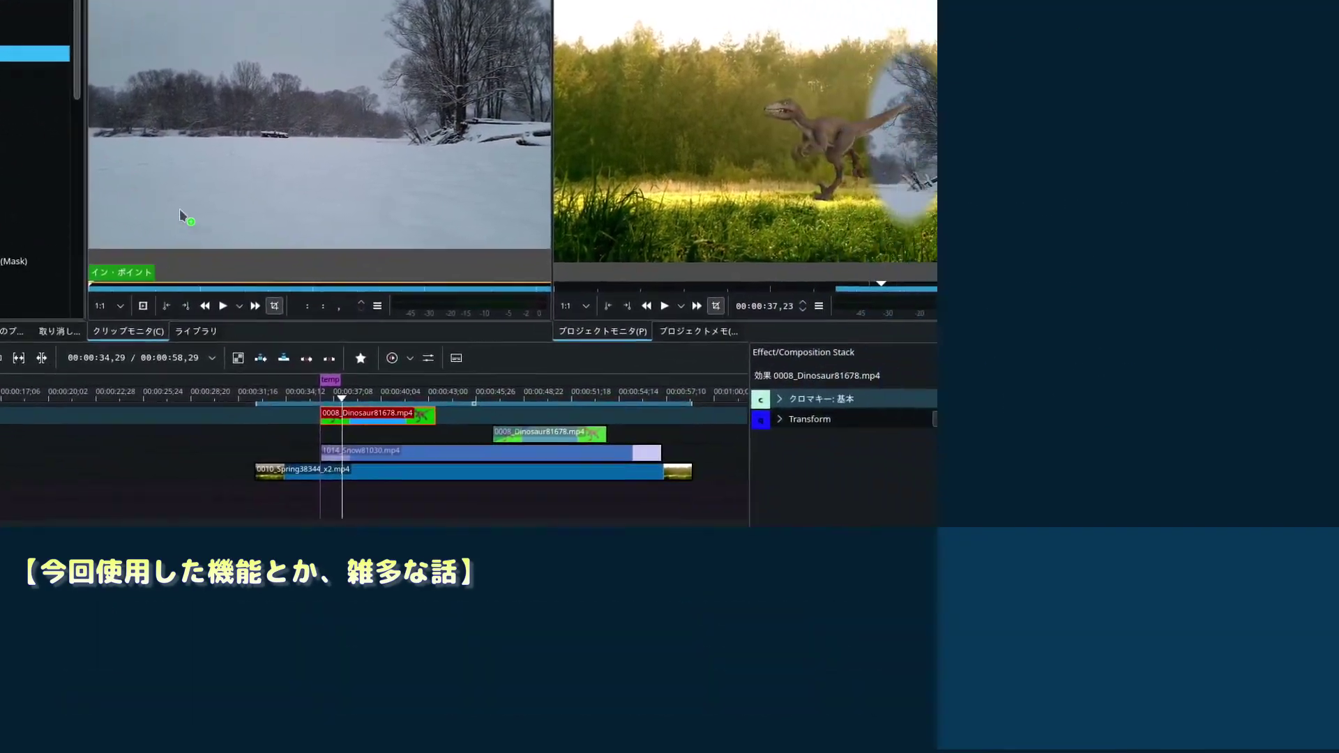
pyautogui.moveTo(233, 360); pyautogui.dragTo(243, 391)
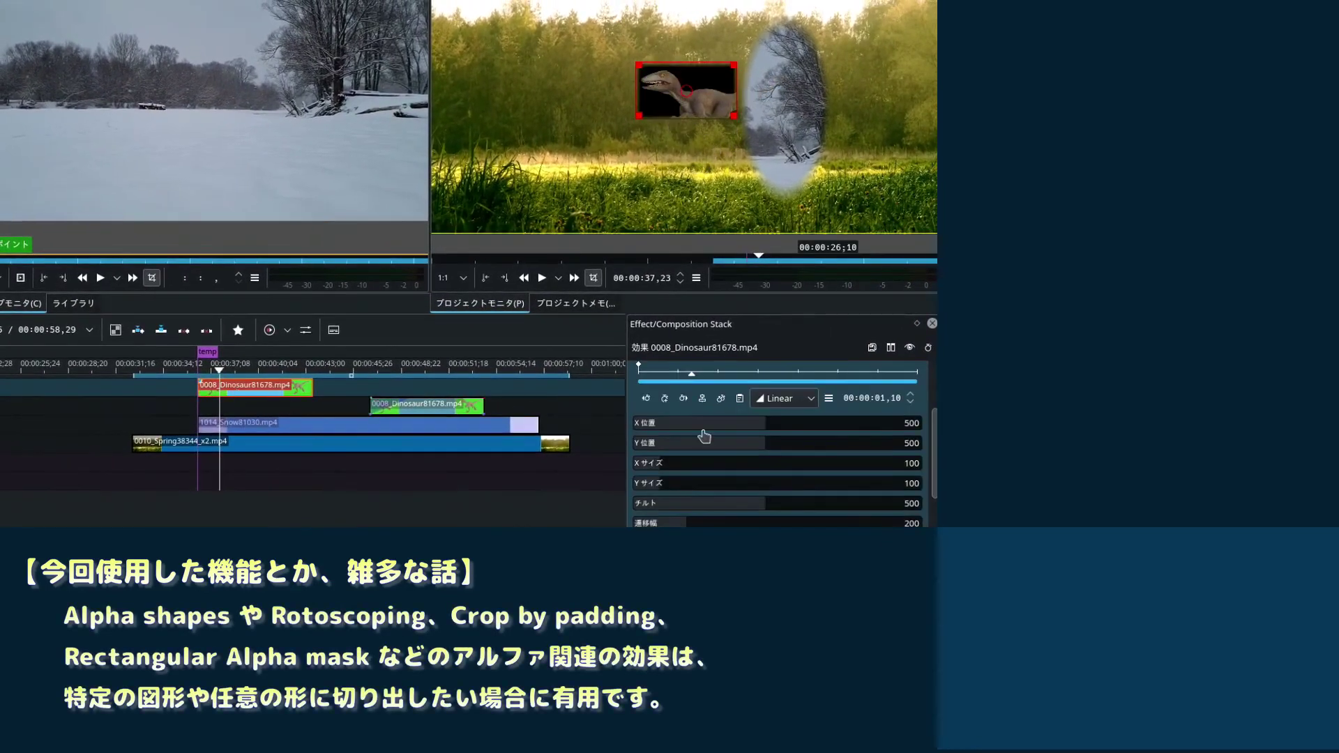
# Resize the V4 dinosaur clip's rectangular mask to reach from the snow ellipse leftward, about X 292, Y 581, X size 396, Y size 305.
pyautogui.moveTo(934, 452); pyautogui.dragTo(936, 365)
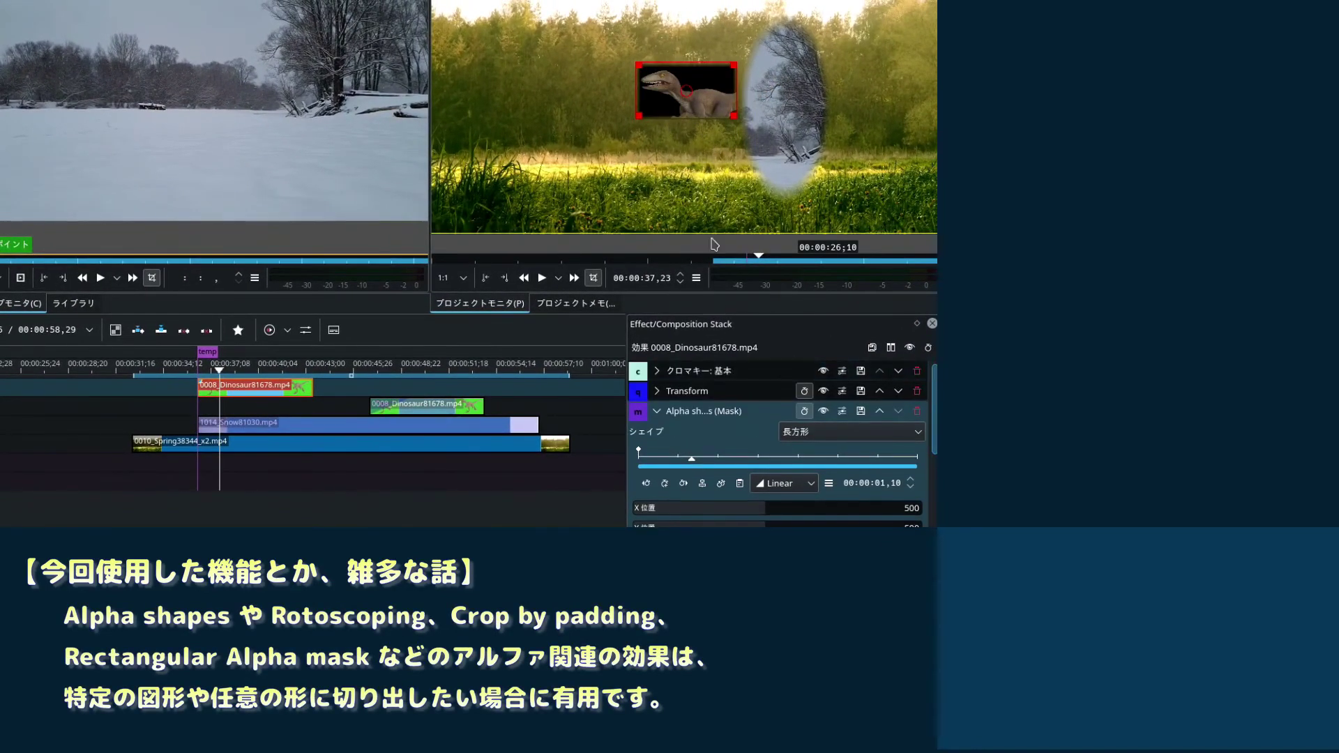
pyautogui.moveTo(766, 180); pyautogui.dragTo(768, 183)
pyautogui.moveTo(639, 65); pyautogui.dragTo(386, 36)
pyautogui.moveTo(761, 176); pyautogui.dragTo(765, 200)
pyautogui.moveTo(781, 20); pyautogui.dragTo(783, 18)
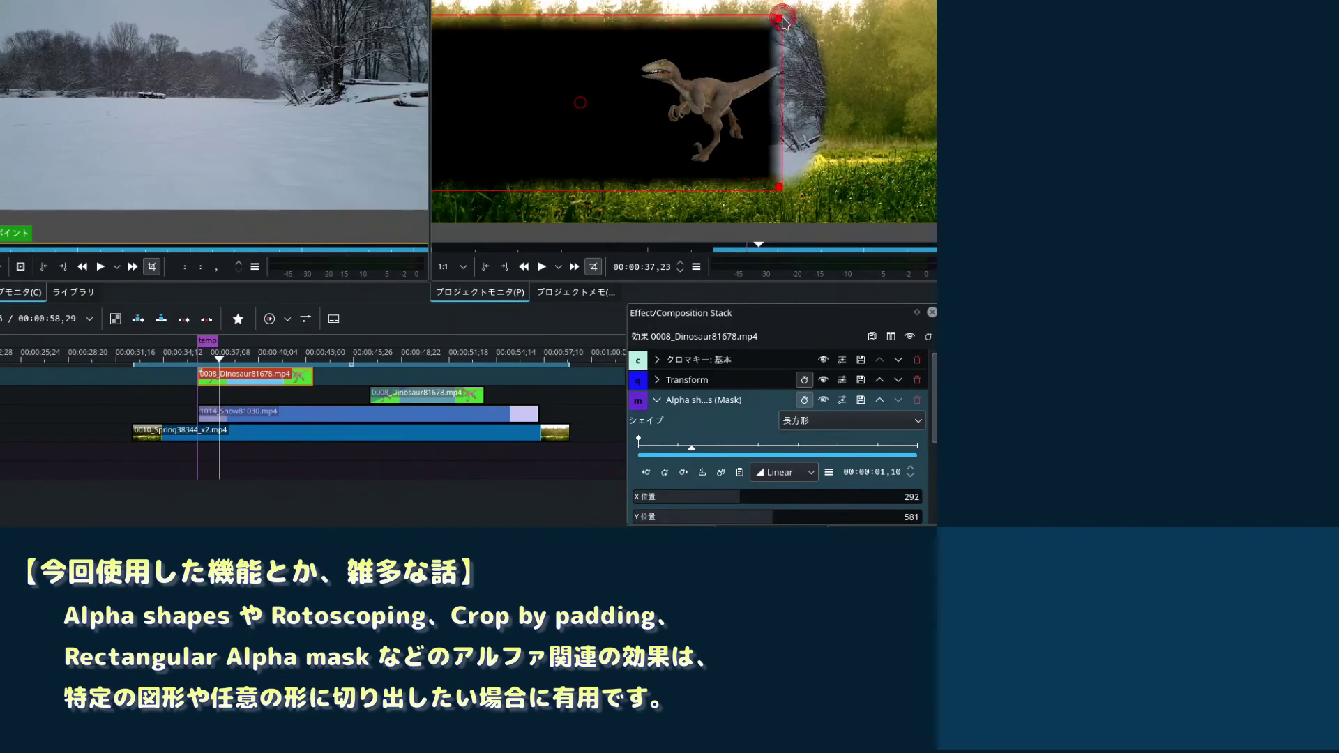
# Set the 操作 option of the V4 dinosaur clip's rectangular mask to 最小.
pyautogui.scroll(-5, 921, 488)
pyautogui.click(918, 512)
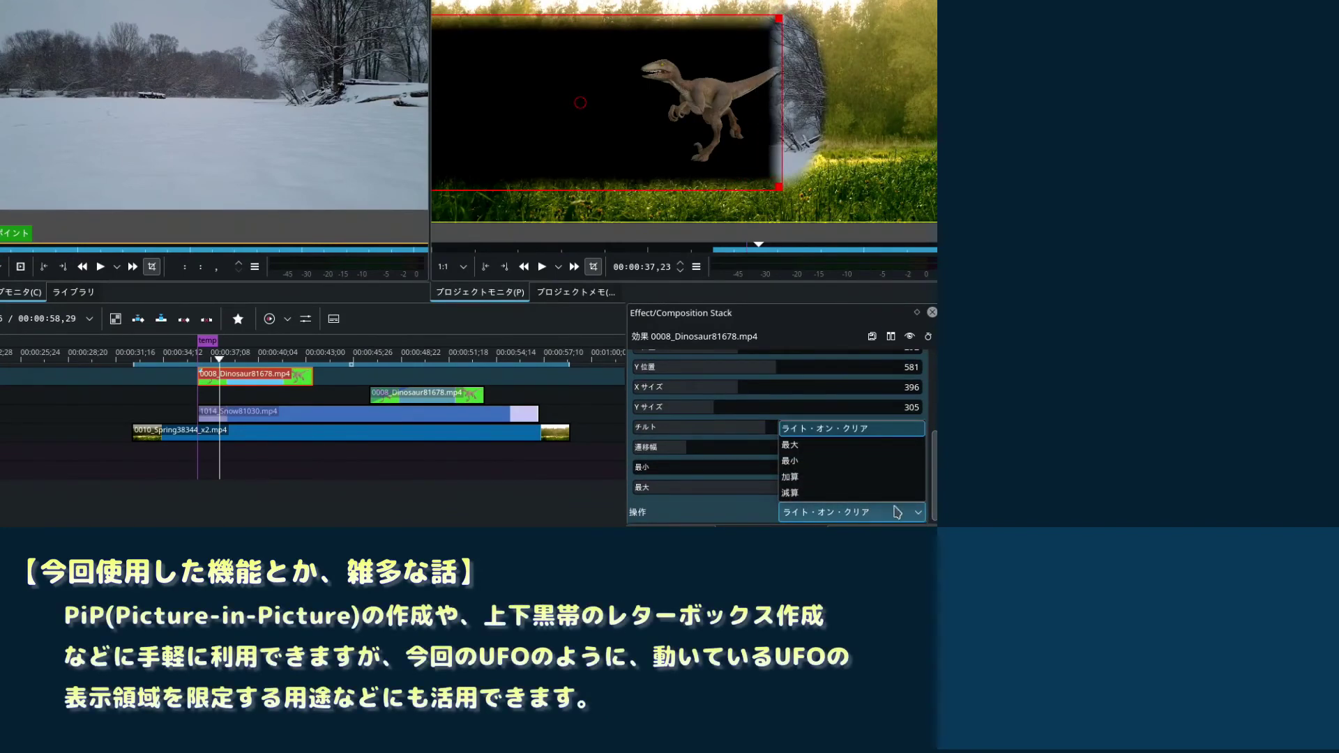
pyautogui.click(847, 467)
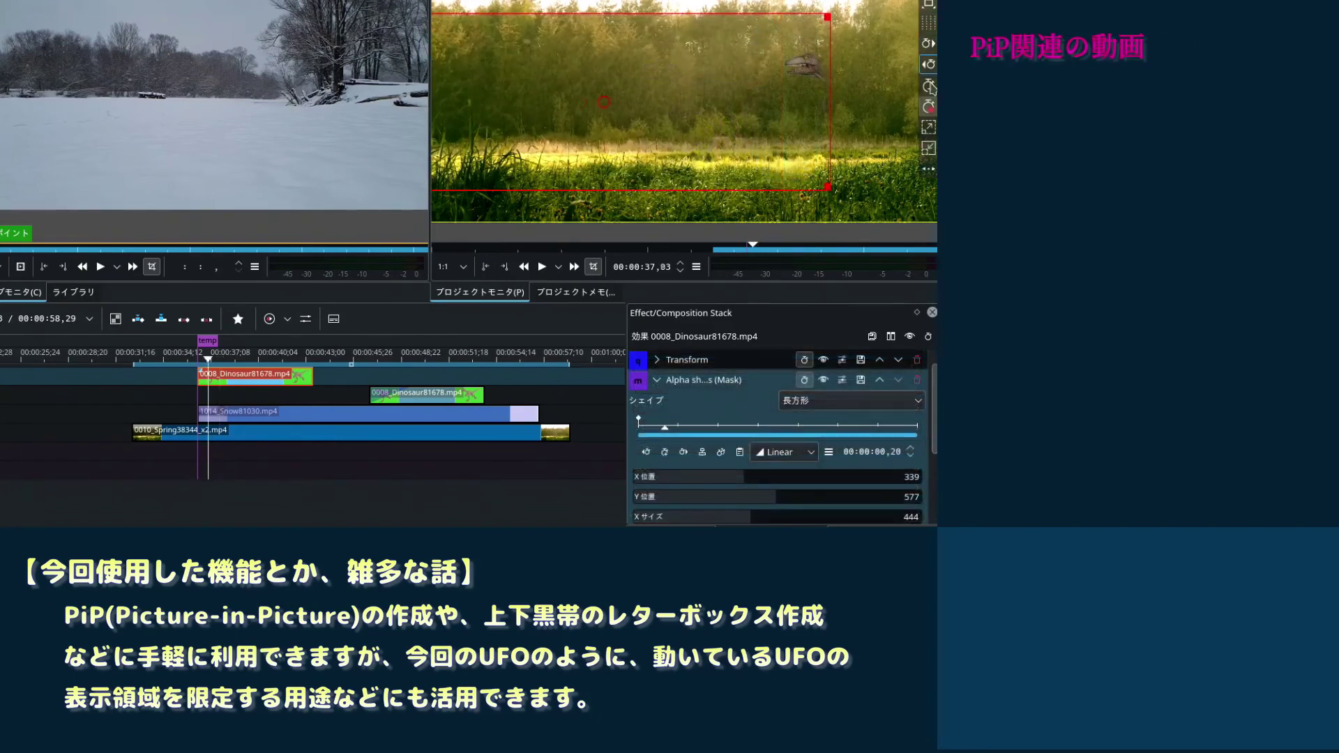
# Keyframe the V4 dinosaur clip's rectangular mask at 00:00:01,00 to reach rightward into the snow ellipse, about X 420, Y 570, X size 526.
pyautogui.click(931, 146)
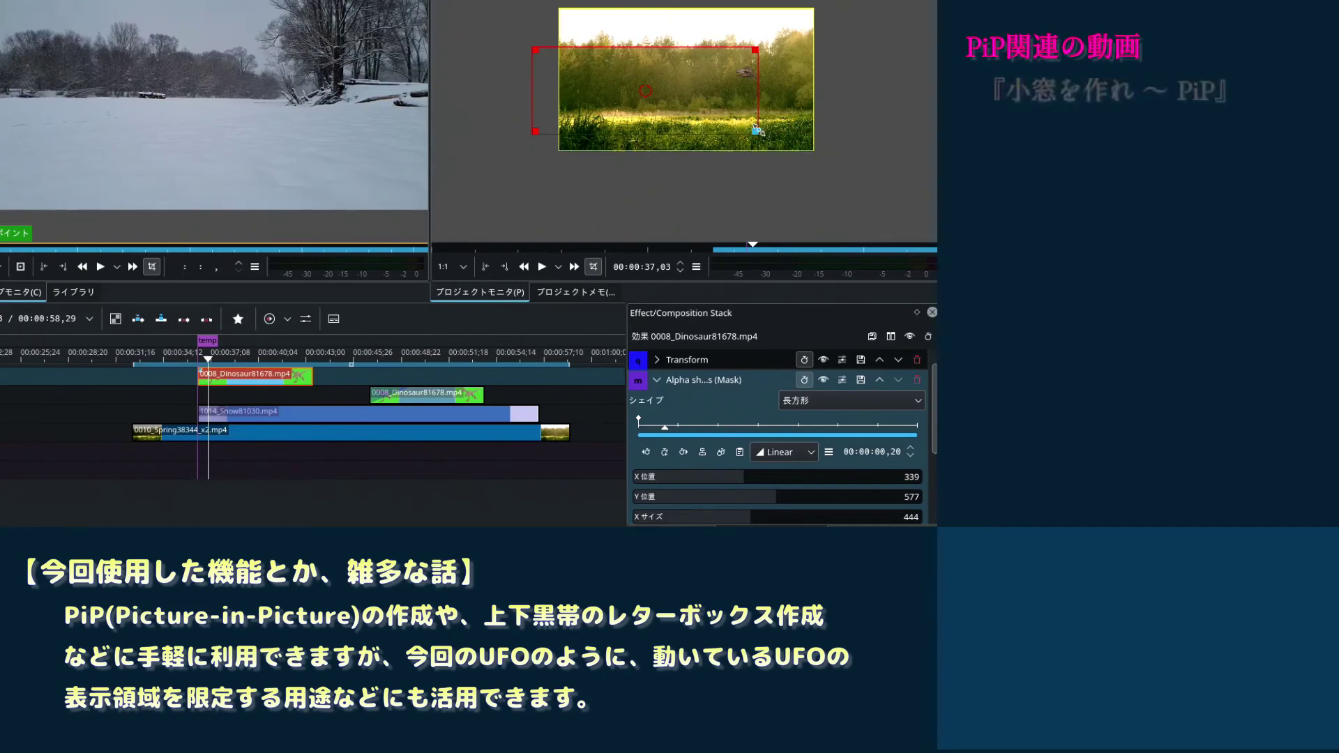
pyautogui.click(205, 401)
pyautogui.press('Right')
pyautogui.press('Right')
pyautogui.press('Right')
pyautogui.press('Right')
pyautogui.press('Right')
pyautogui.press('Right')
pyautogui.press('Right')
pyautogui.press('Right')
pyautogui.press('Right')
pyautogui.press('Right')
pyautogui.press('Right')
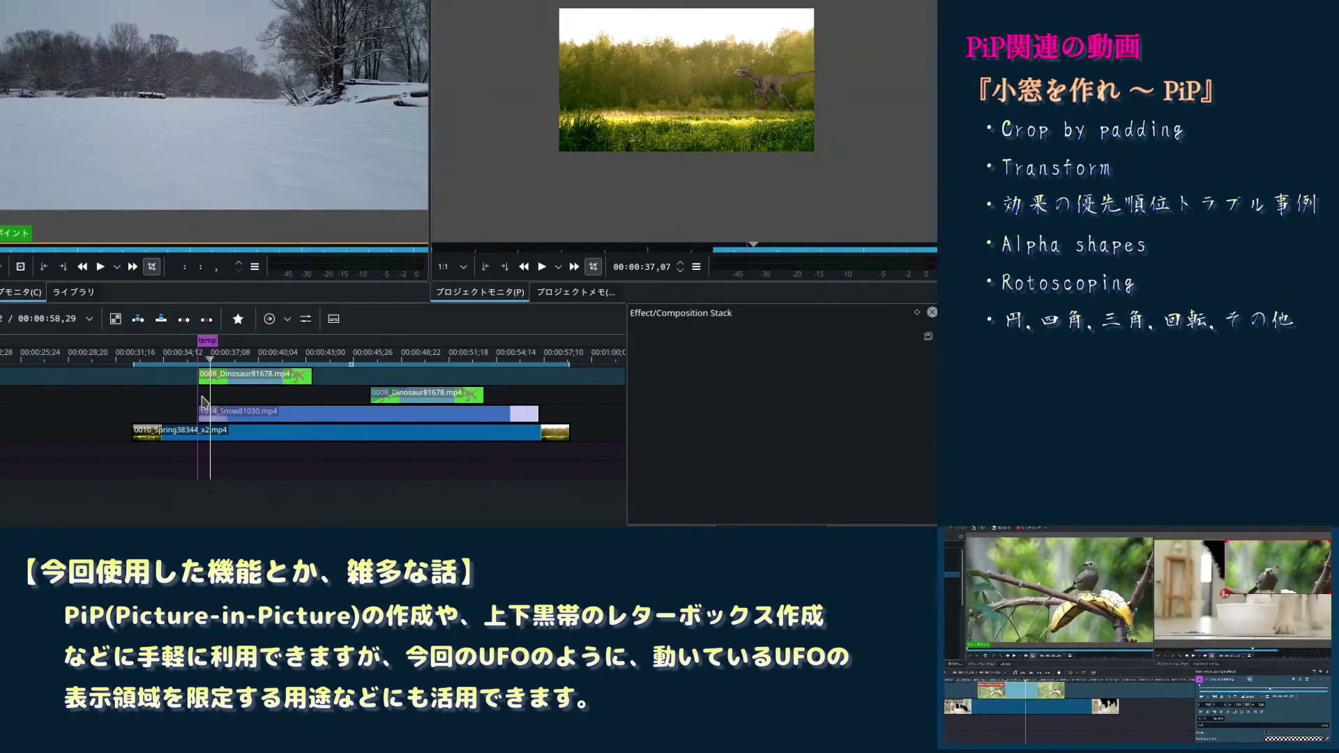
pyautogui.press('Right')
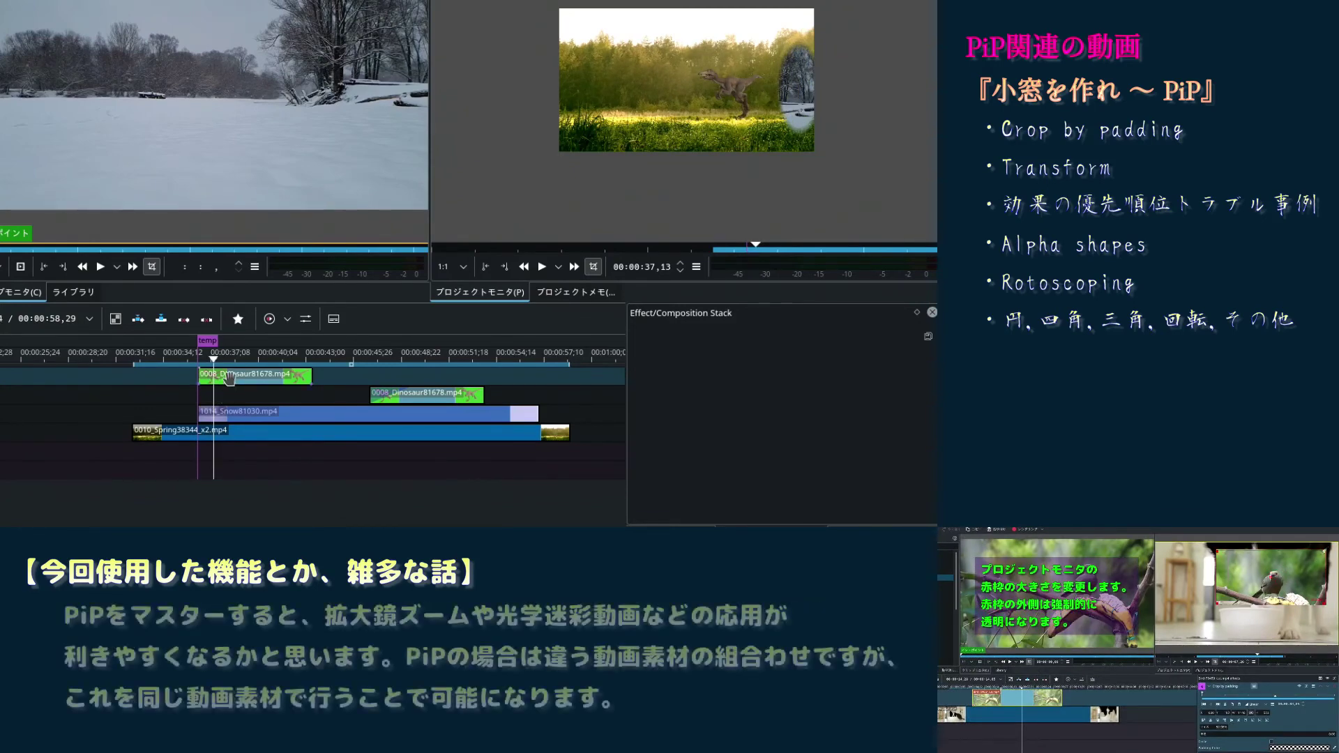
pyautogui.click(228, 378)
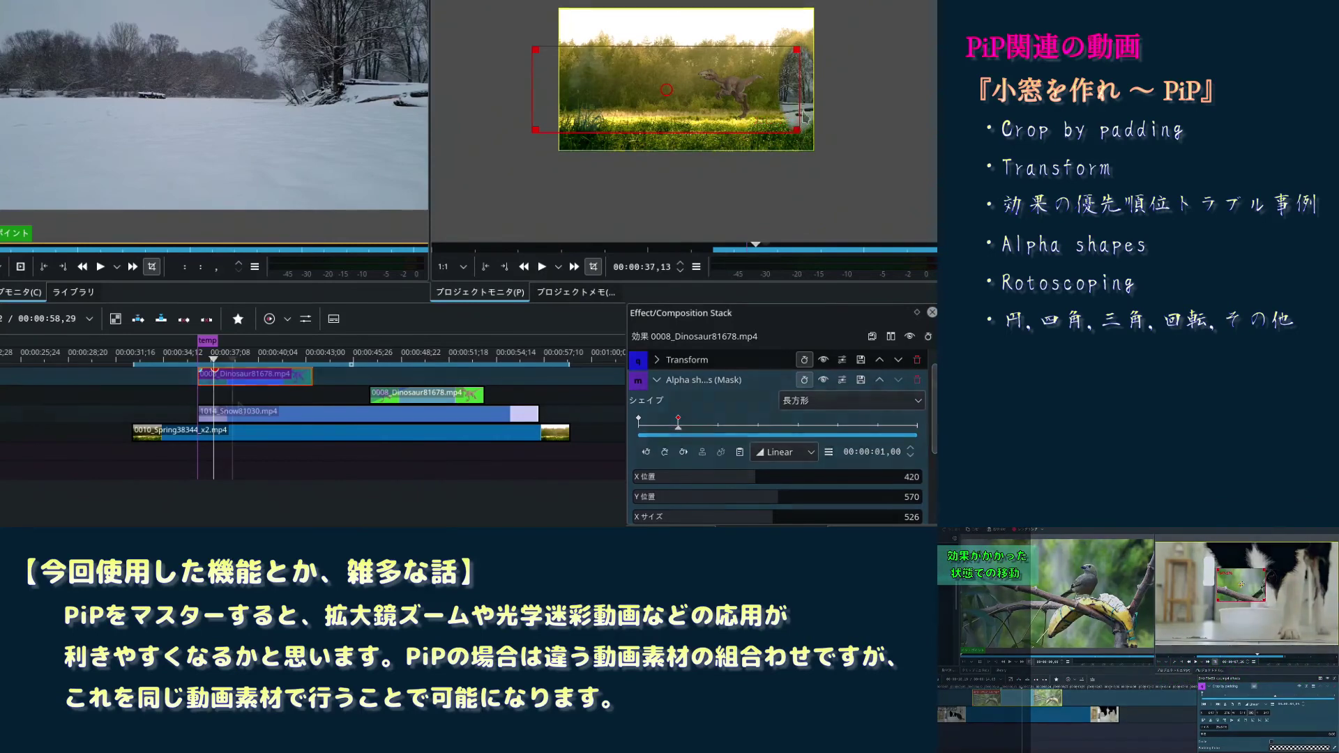
# Add a keyframe at 00:00:02,08 to the V4 dinosaur clip's mask and narrow the rectangle to the left edge, about X -49, Y 538, X size 55.
pyautogui.click(239, 408)
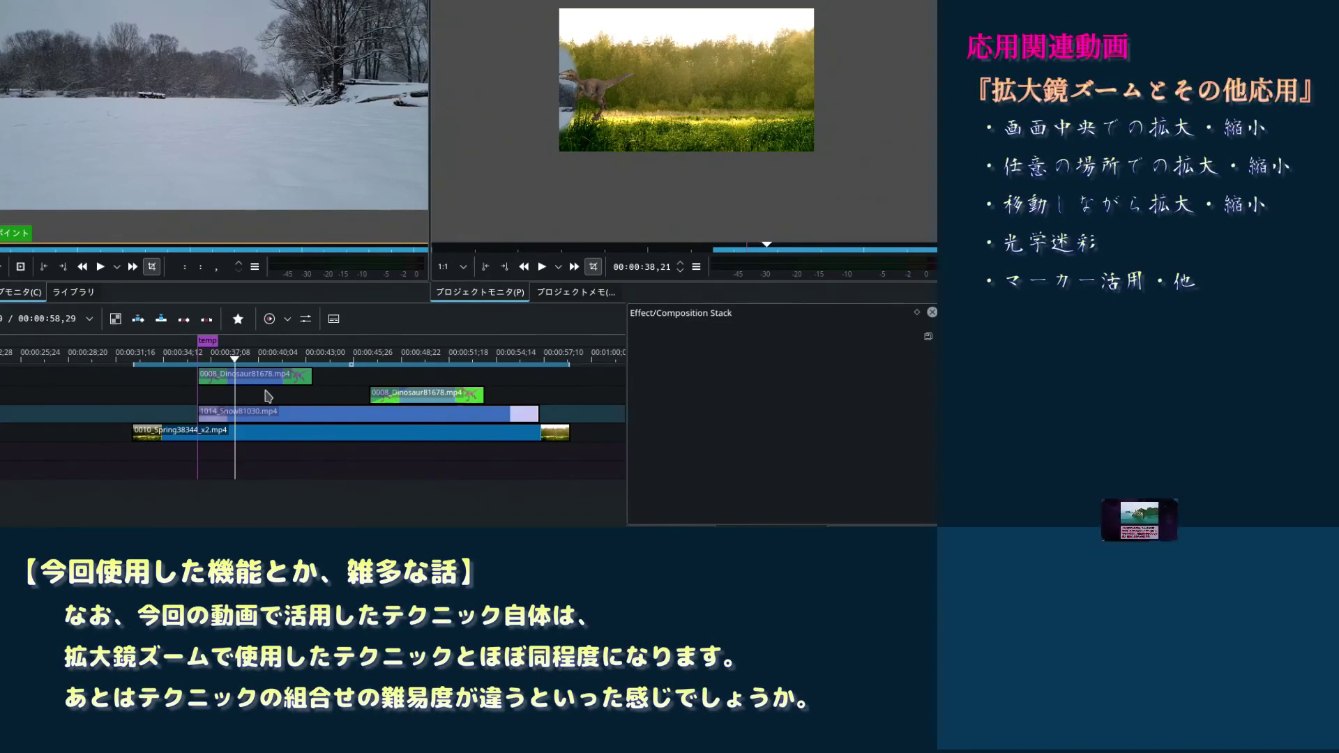
pyautogui.click(255, 378)
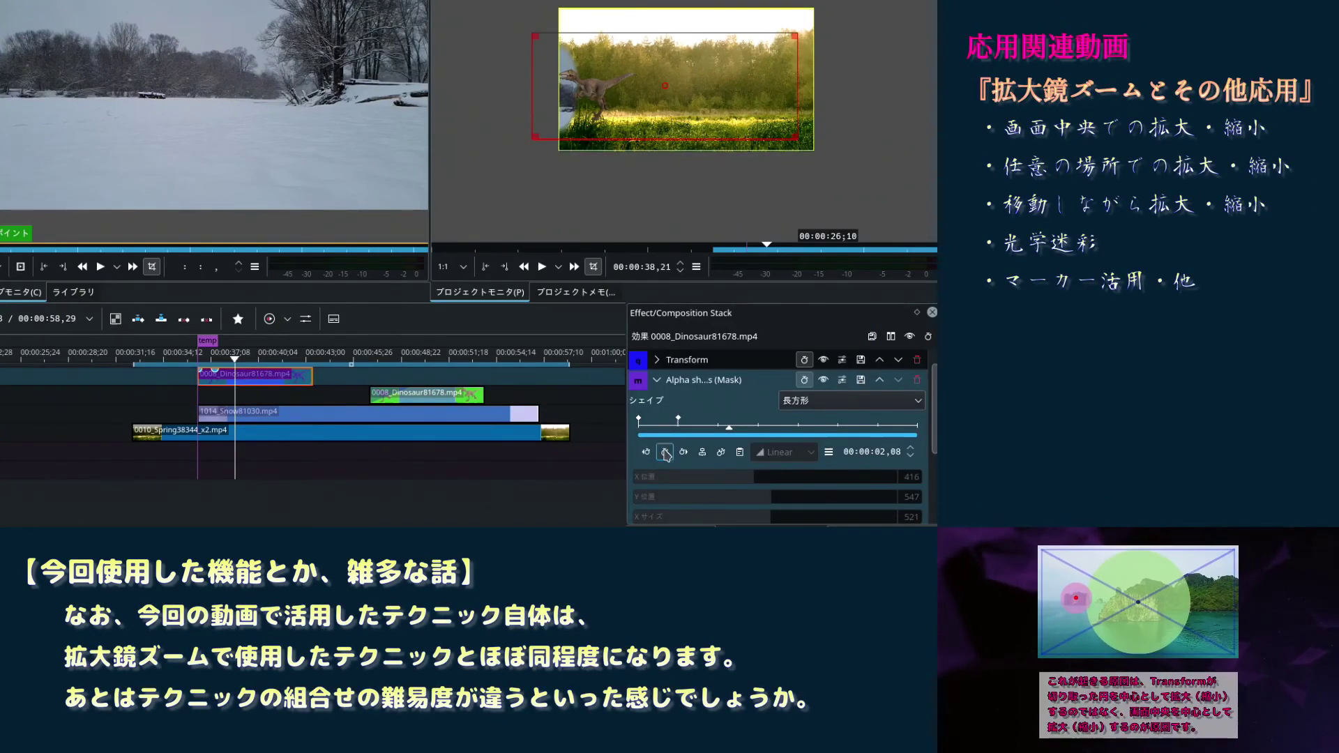
pyautogui.click(664, 452)
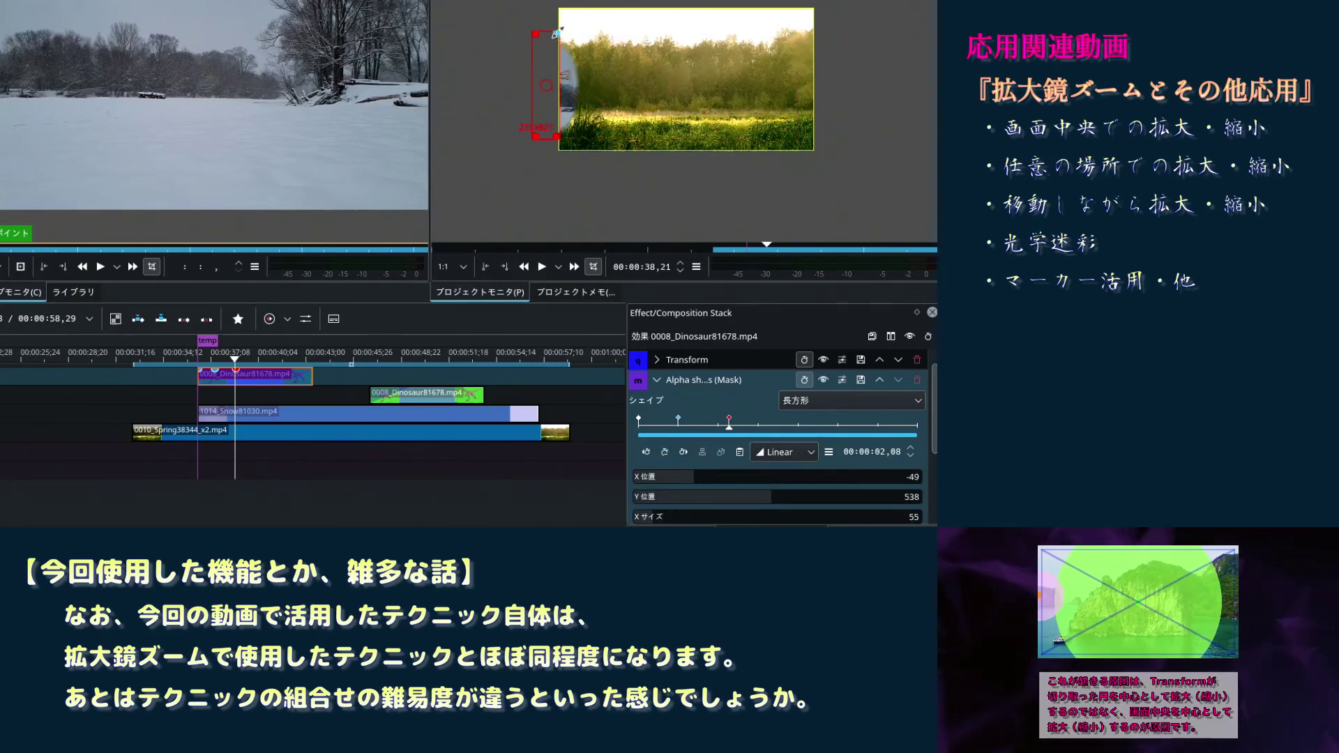
pyautogui.moveTo(558, 33); pyautogui.dragTo(558, 33)
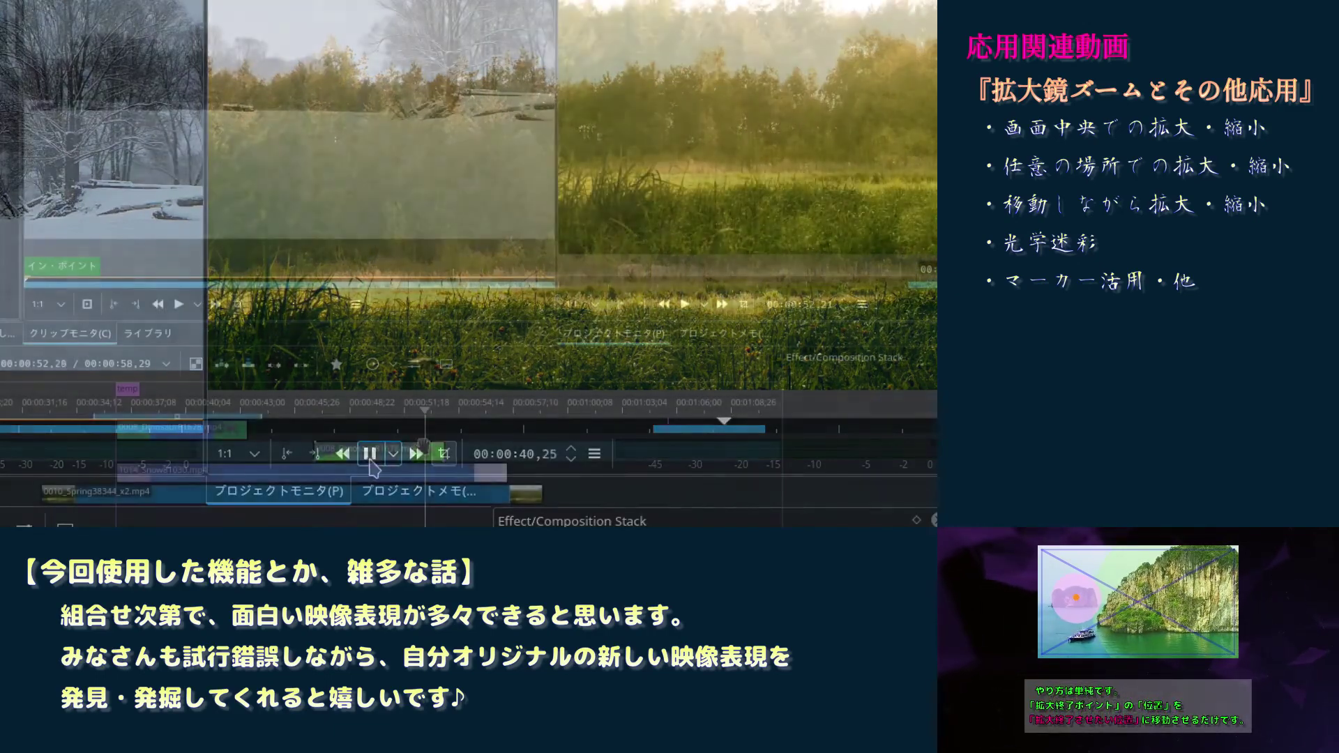
# Add a marker with the comment "check" at 00:00:05,27 in the second dinosaur clip, on track V3.
pyautogui.rightClick(418, 450)
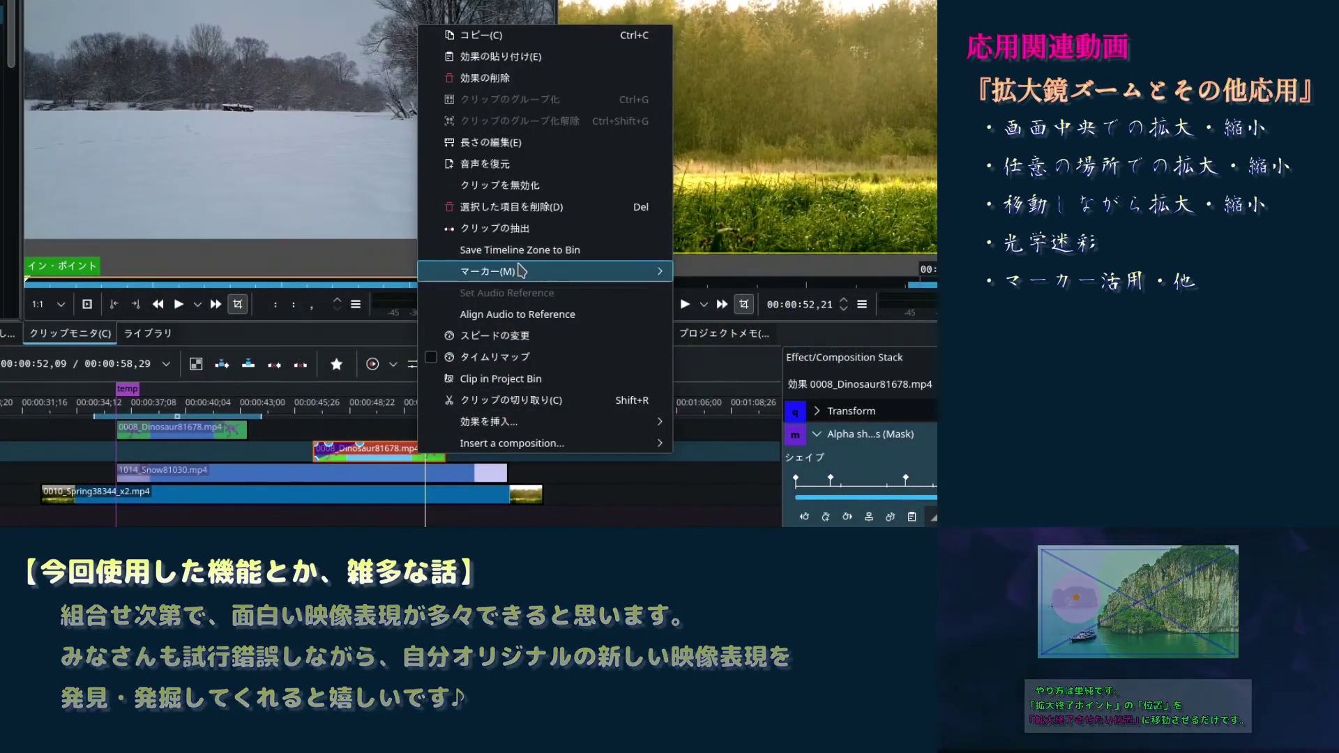
pyautogui.moveTo(518, 271)
pyautogui.click(725, 271)
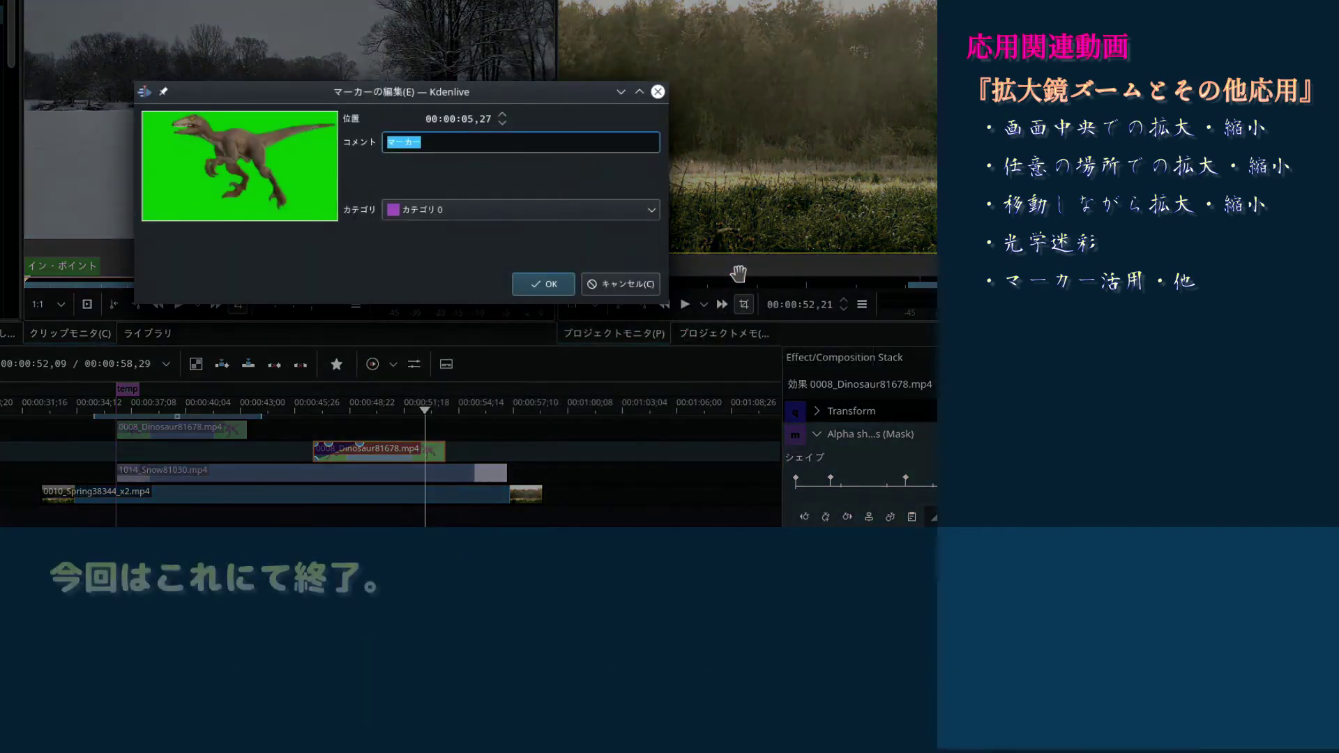
pyautogui.write('check')
pyautogui.press('Return')
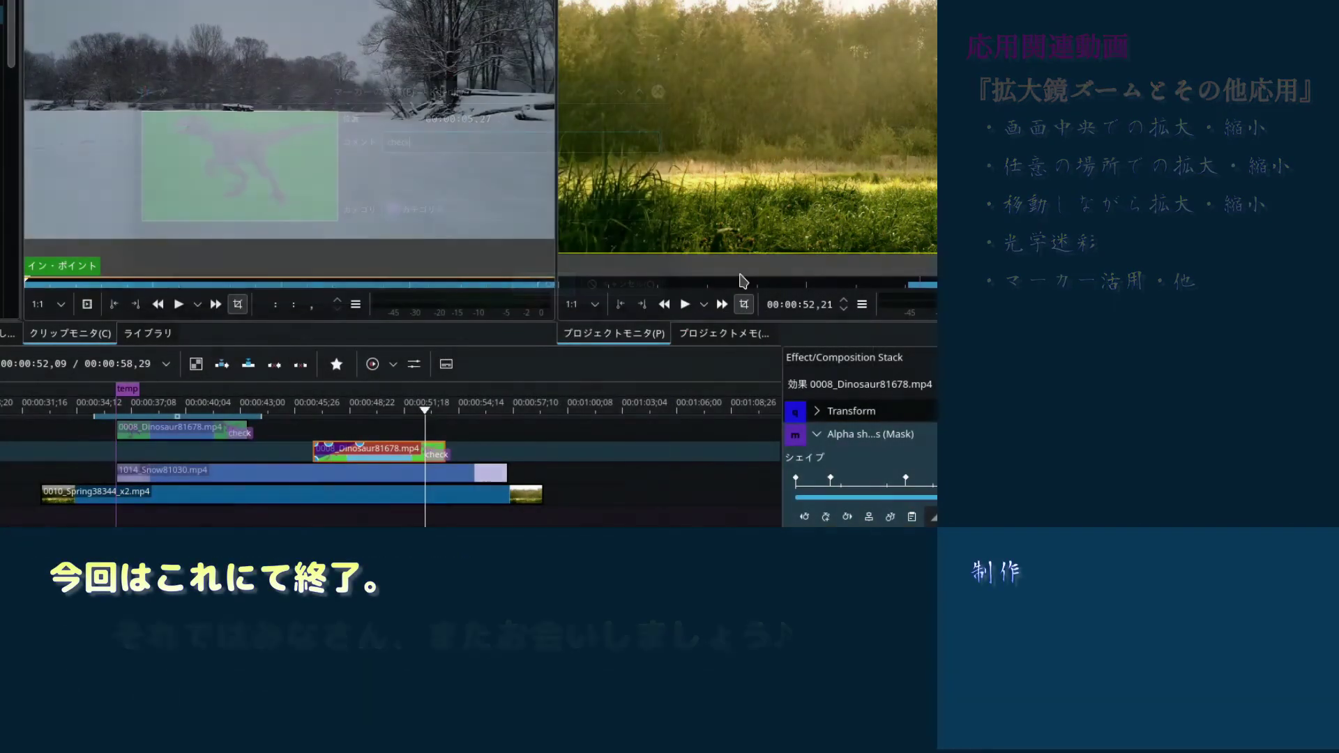